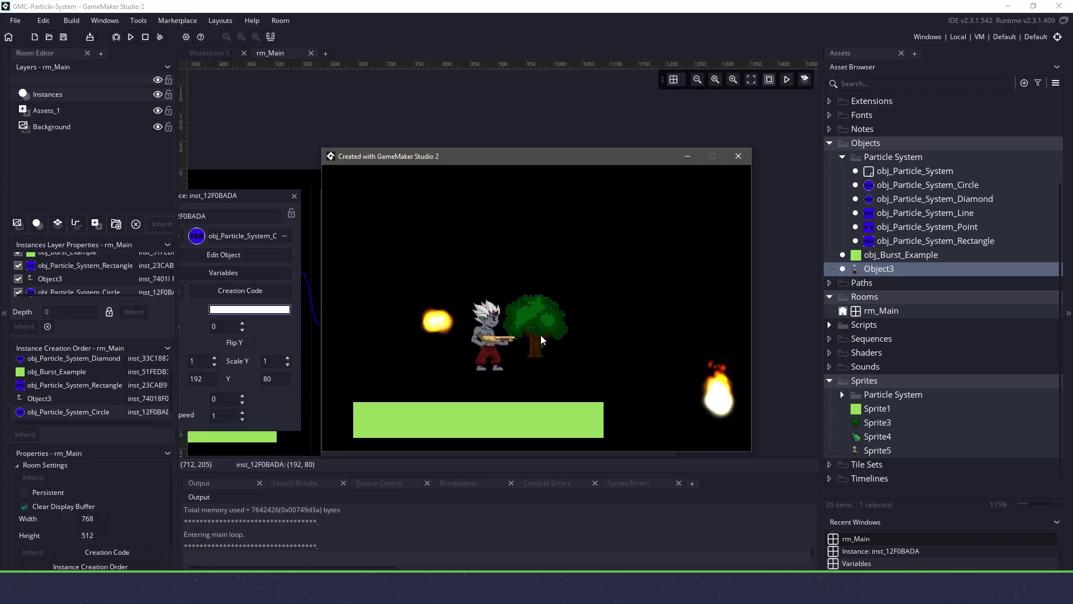
# Test the running game by moving the character around the room and triggering fire effects at several spots.
pyautogui.click(655, 330)
pyautogui.click(708, 239)
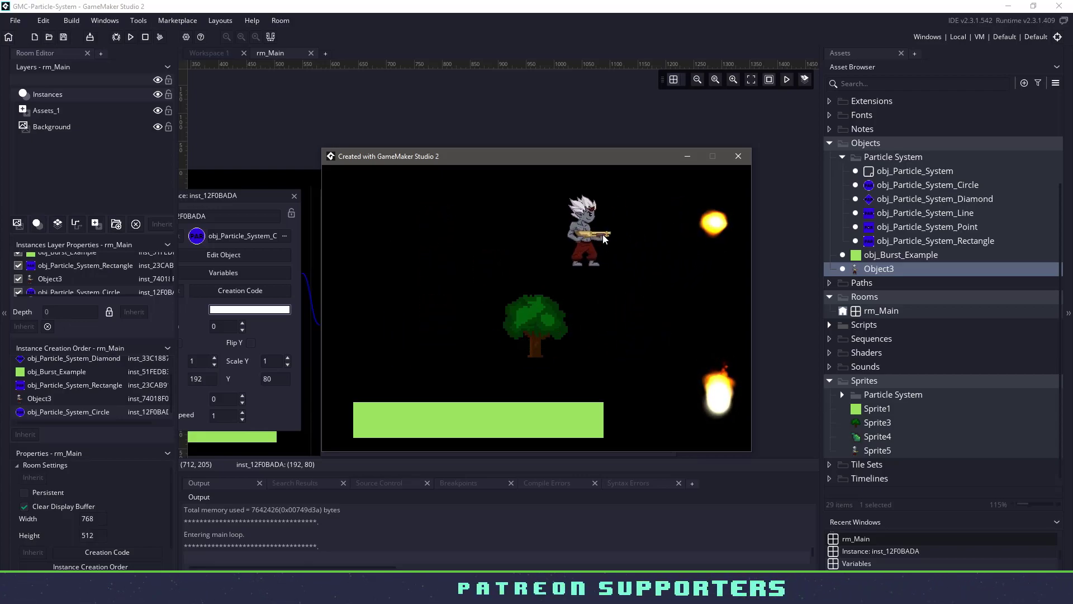
pyautogui.click(546, 245)
pyautogui.click(431, 317)
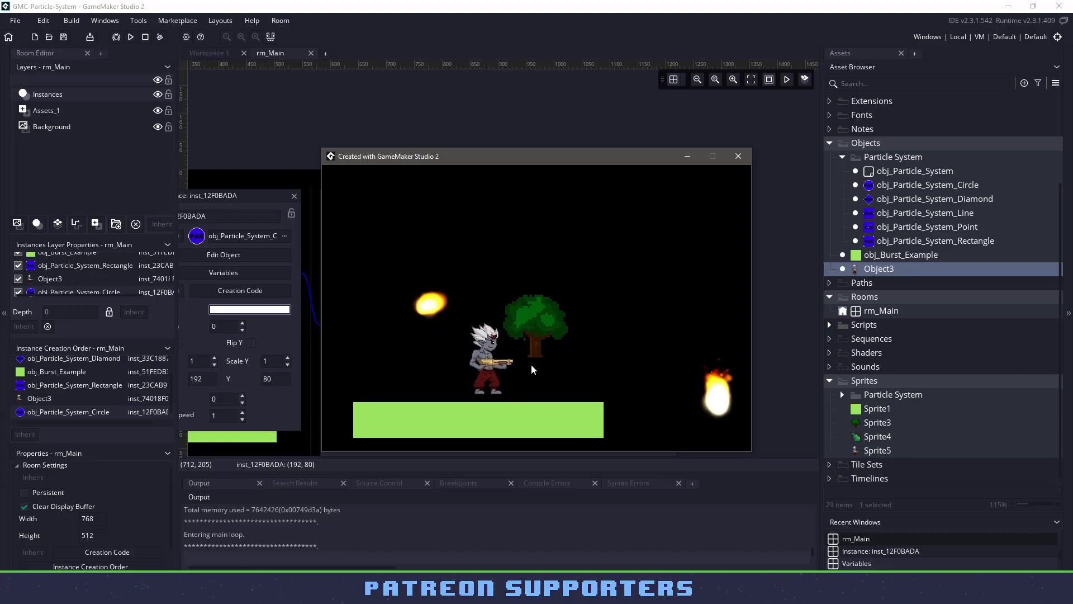
pyautogui.click(628, 371)
pyautogui.click(444, 416)
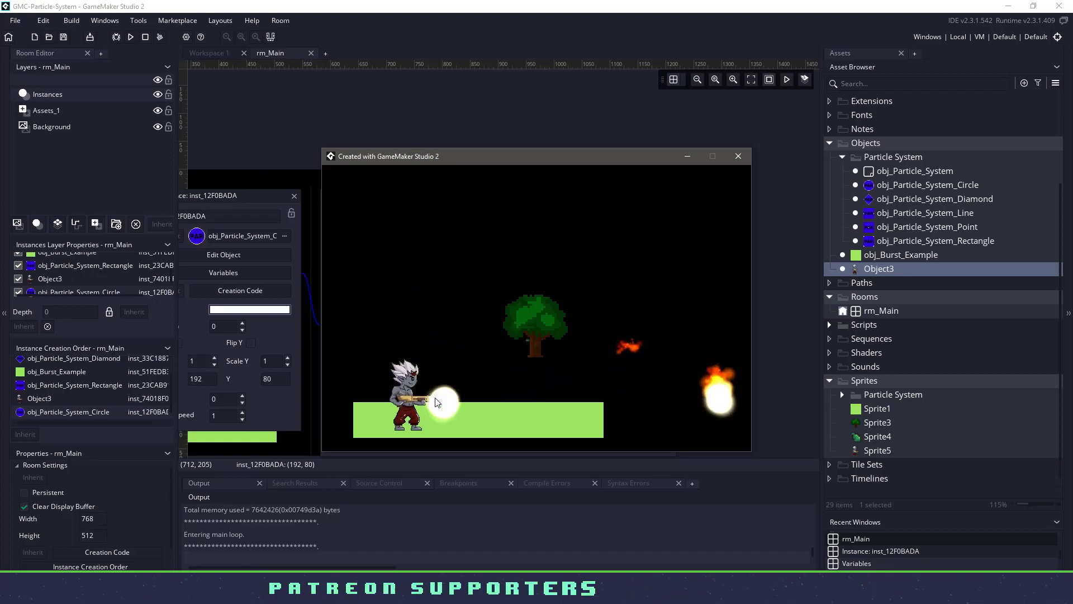
pyautogui.click(458, 417)
pyautogui.click(459, 279)
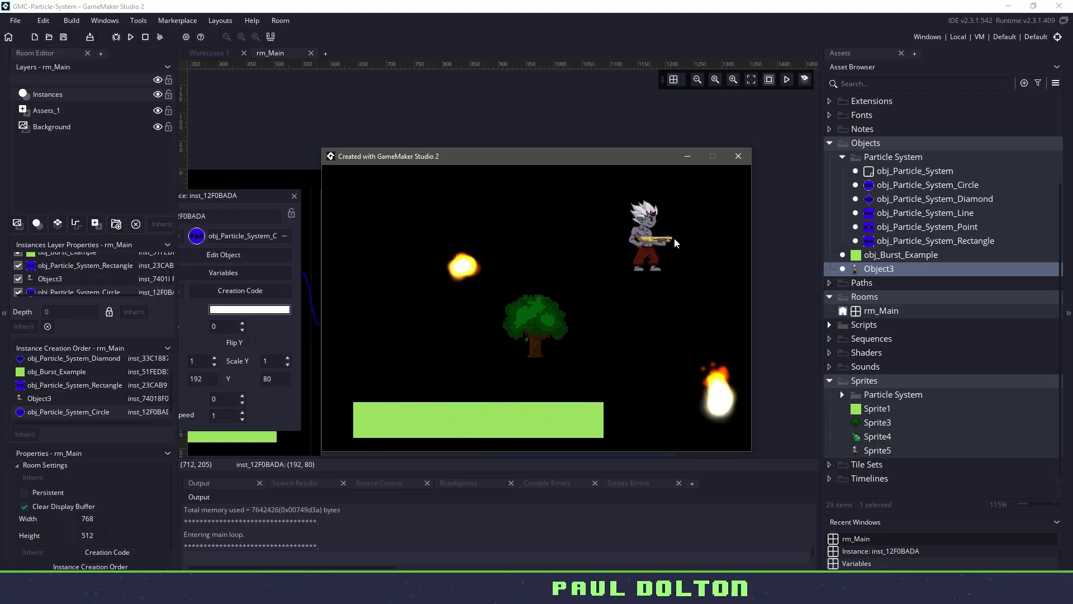
pyautogui.click(675, 240)
pyautogui.click(747, 159)
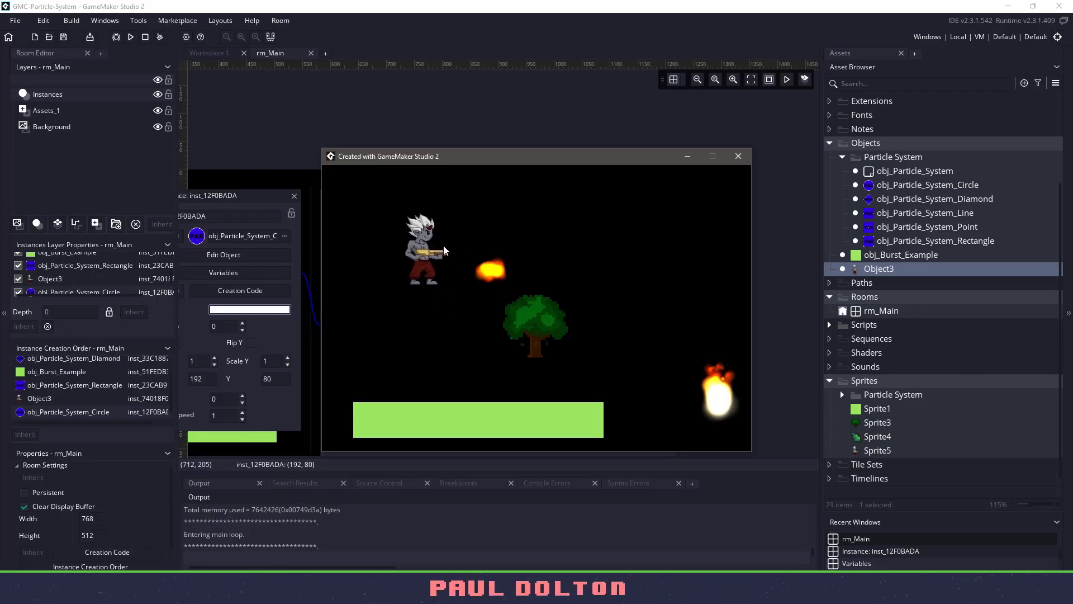
pyautogui.click(432, 235)
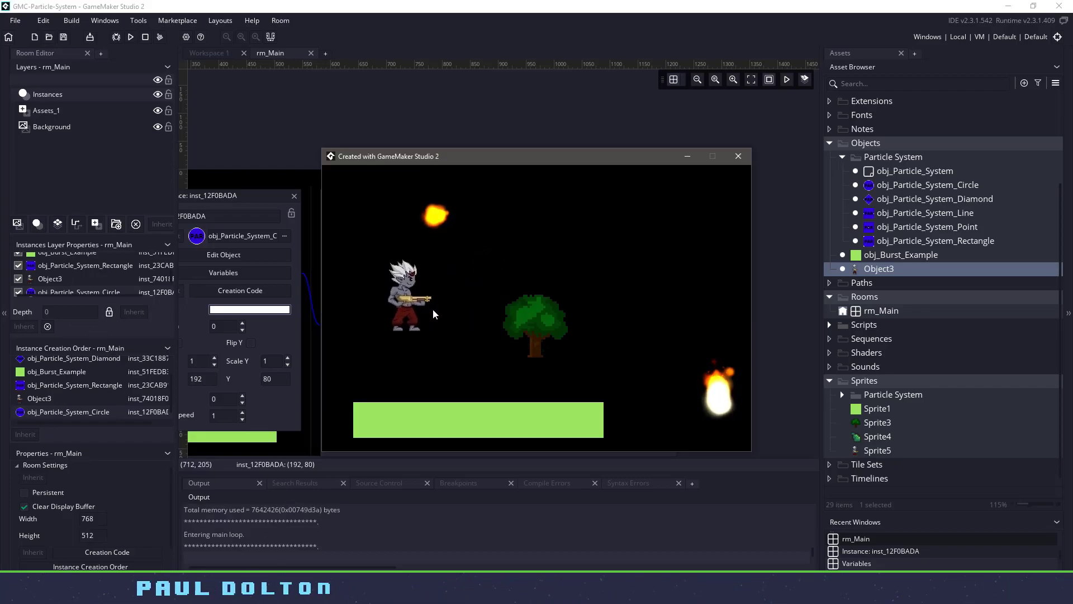
pyautogui.click(433, 332)
pyautogui.click(636, 332)
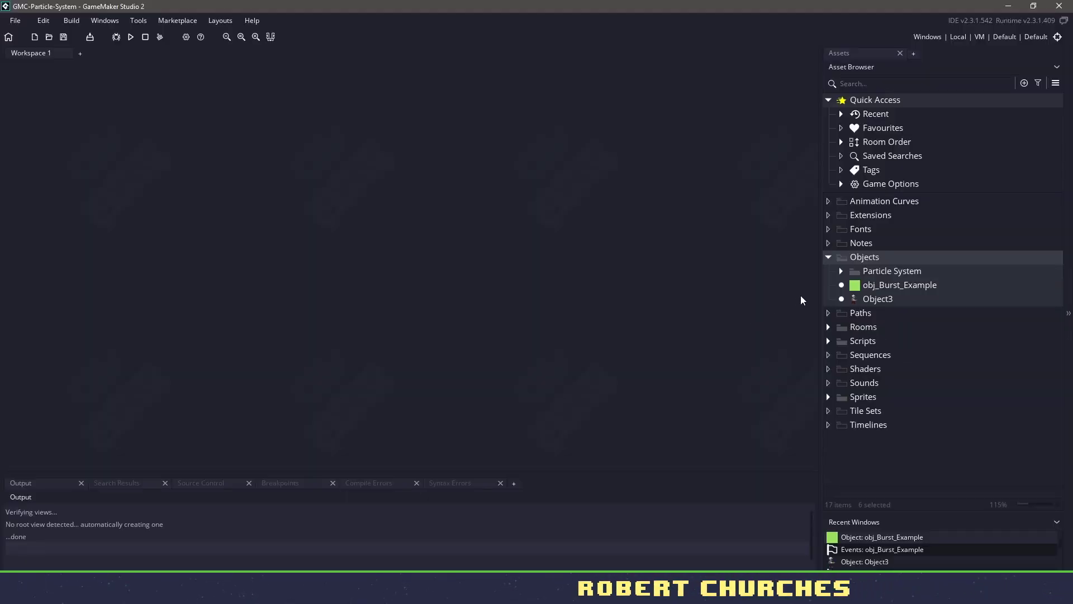
# Expand the Particle System object folder and examine the base obj_Particle_System object and its five shape variants.
pyautogui.click(840, 271)
pyautogui.click(900, 285)
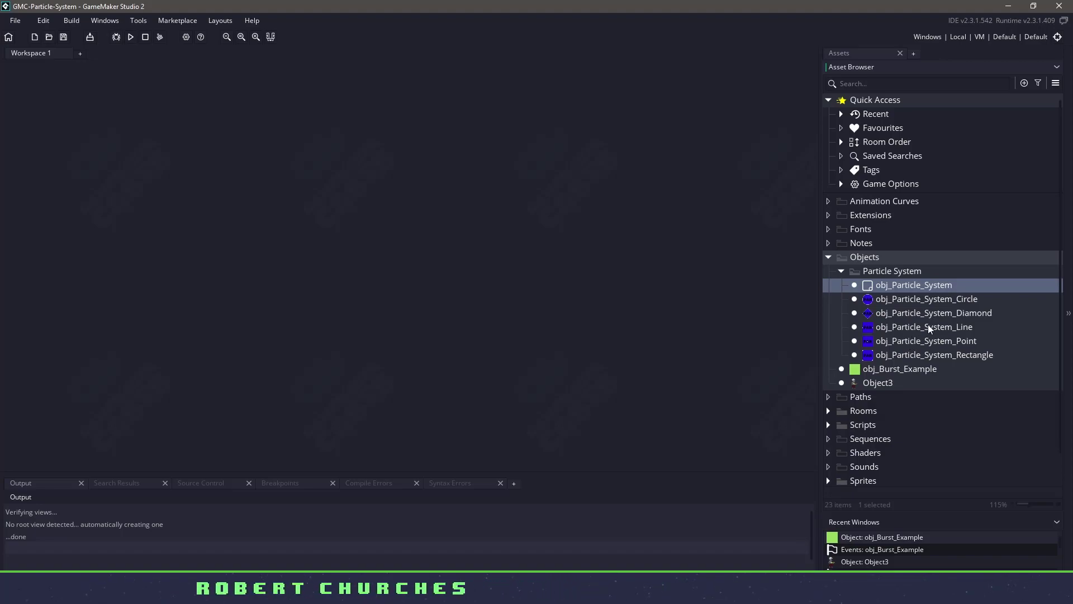
pyautogui.click(967, 357)
pyautogui.keyDown('shift'); pyautogui.click(952, 309); pyautogui.keyUp('shift')
pyautogui.keyDown('shift'); pyautogui.click(949, 302); pyautogui.keyUp('shift')
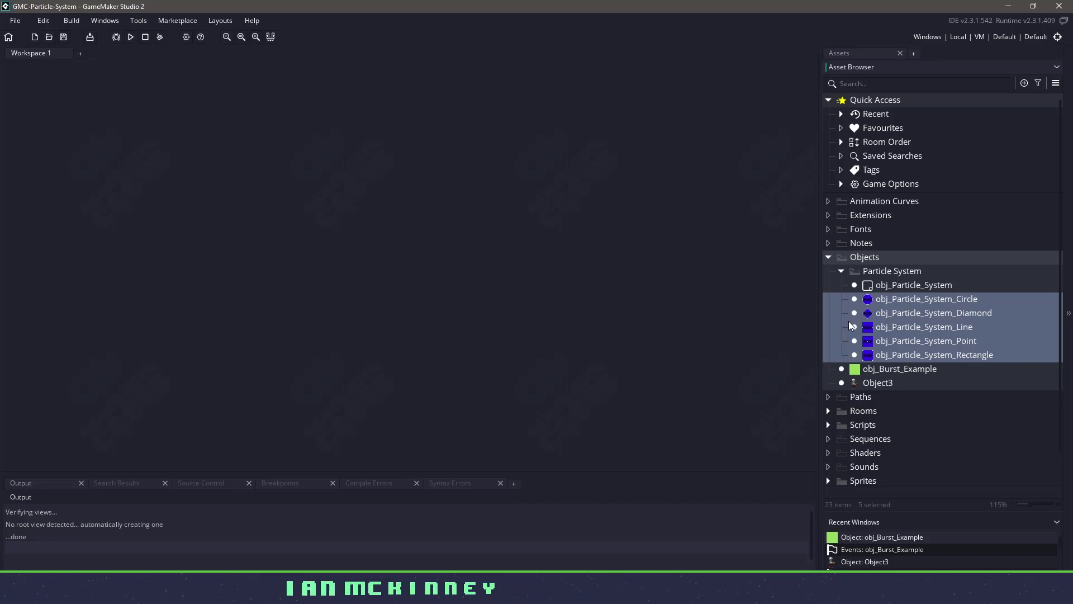
pyautogui.click(906, 285)
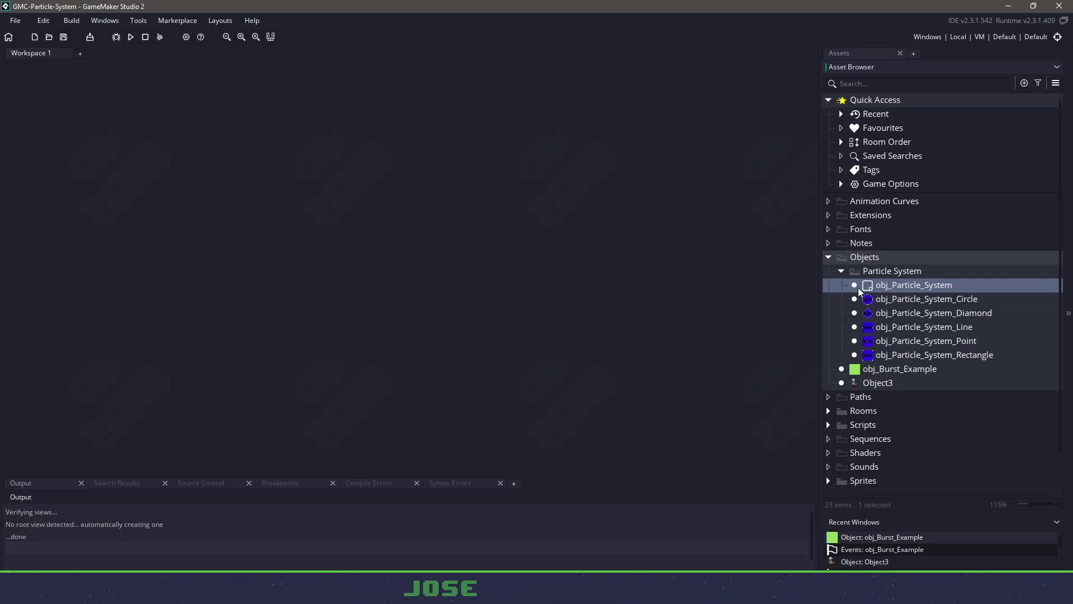
# Place one rectangle, one diamond and one circle particle system instance in rm_Main and test-run the game.
pyautogui.click(829, 411)
pyautogui.doubleClick(872, 425)
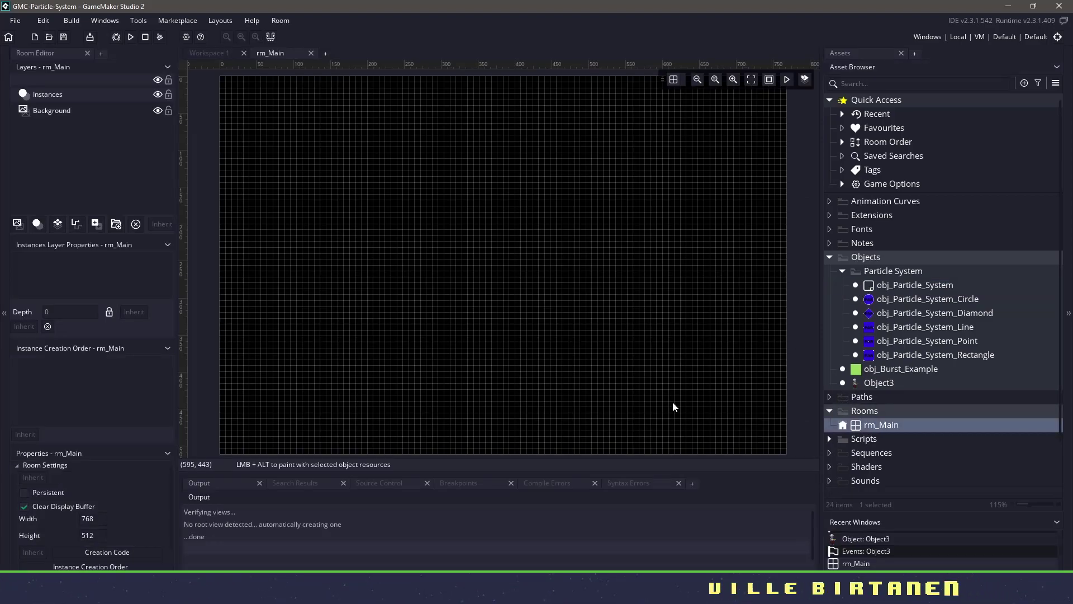
pyautogui.click(903, 356)
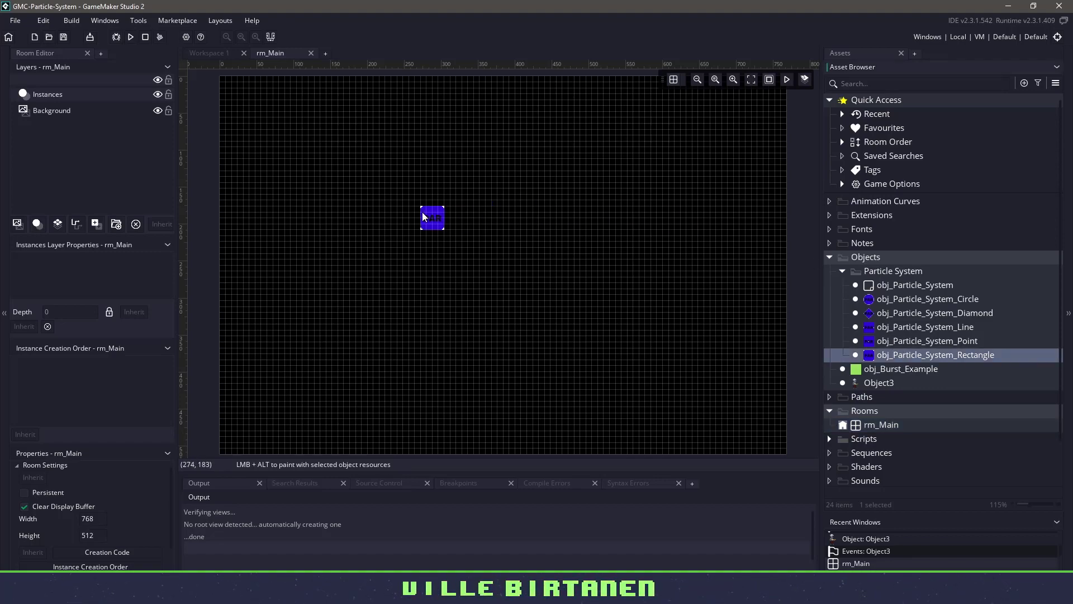
pyautogui.moveTo(423, 217); pyautogui.dragTo(423, 217)
pyautogui.moveTo(928, 313); pyautogui.dragTo(364, 357)
pyautogui.press('F5')
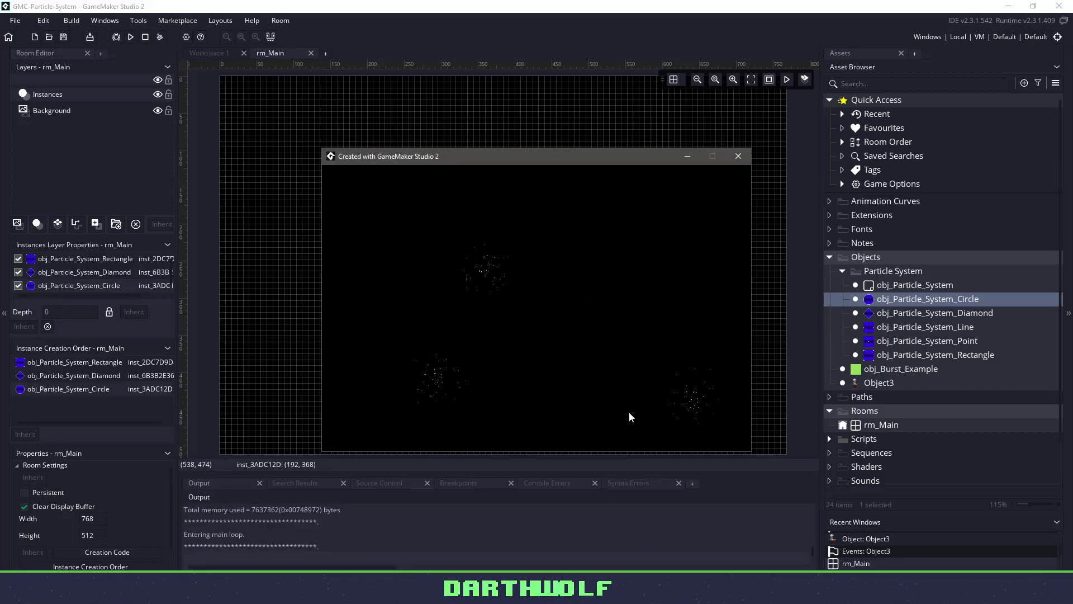
pyautogui.click(737, 156)
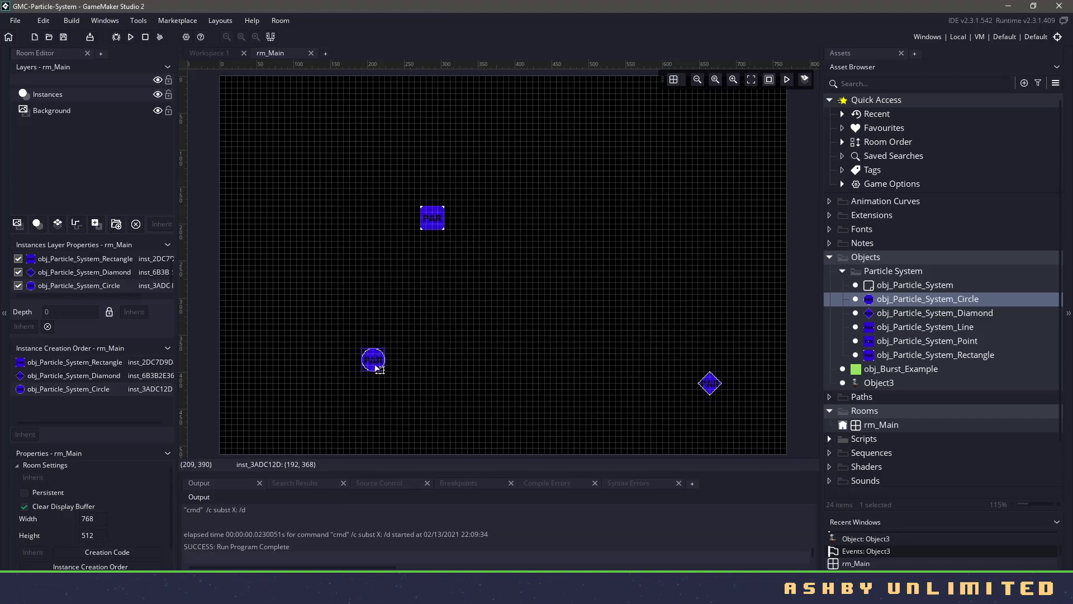
# In the circle instance's variables, set _color_start to $FFCEFFFA, _alpha_end to 0, _direction_min to 80 and _direction_max to 110.
pyautogui.doubleClick(382, 366)
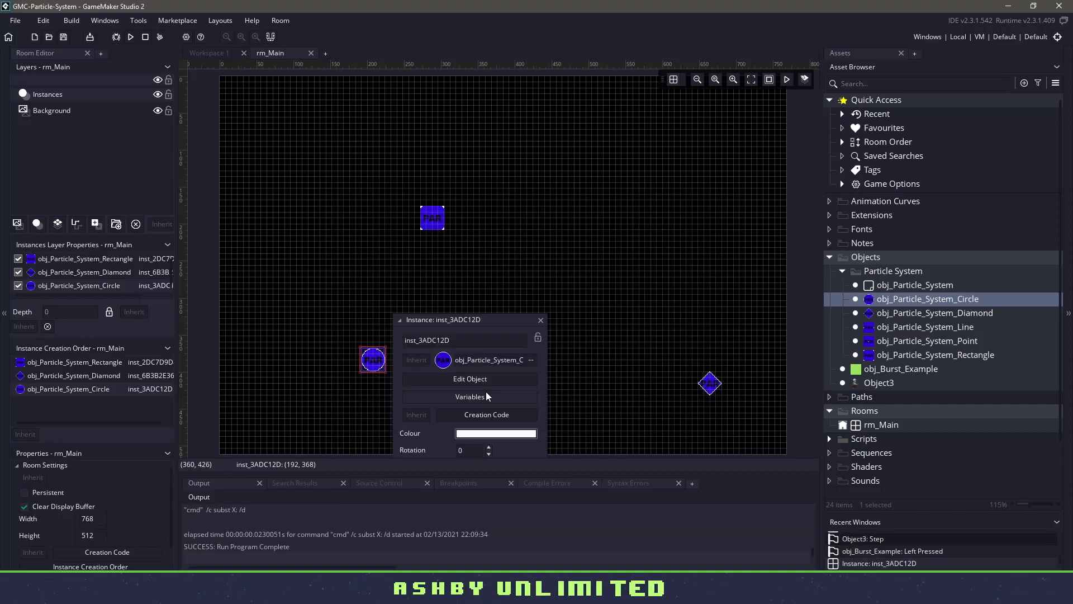
pyautogui.click(469, 396)
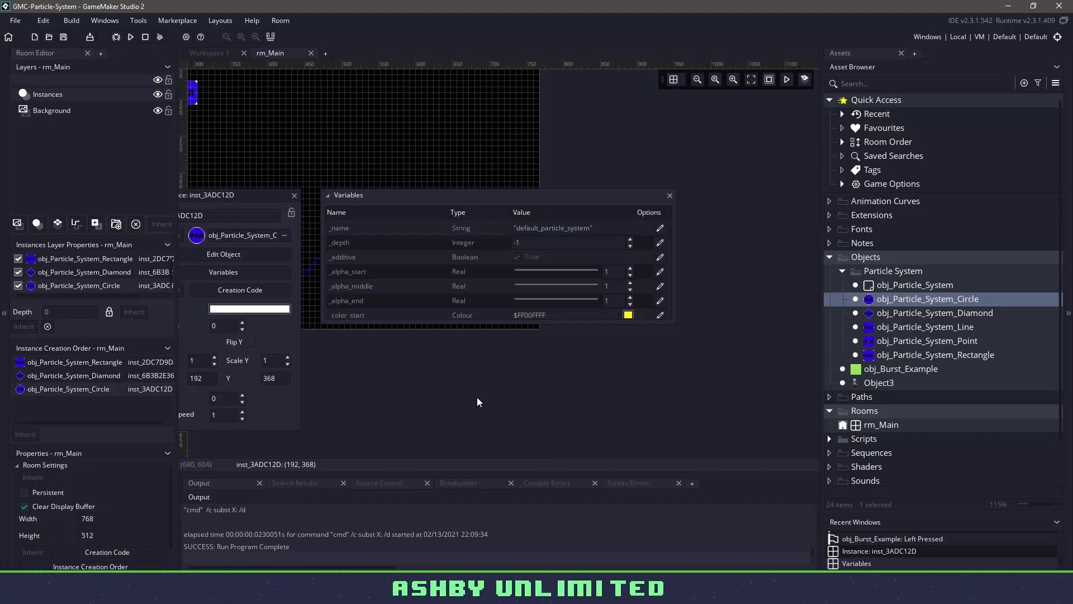
pyautogui.moveTo(570, 323); pyautogui.dragTo(569, 456)
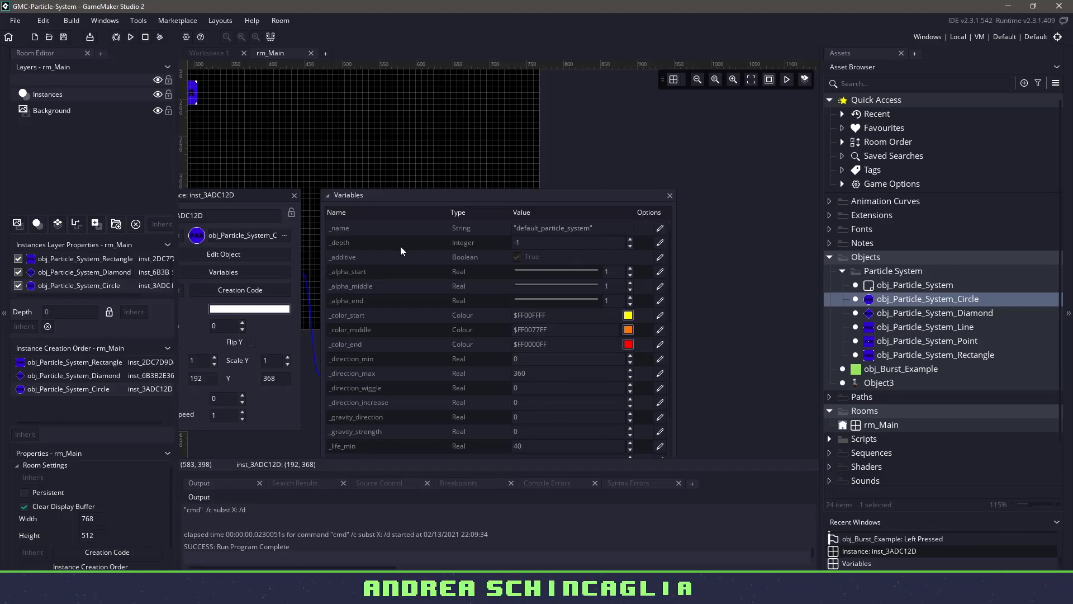
pyautogui.scroll(-5, 499, 371)
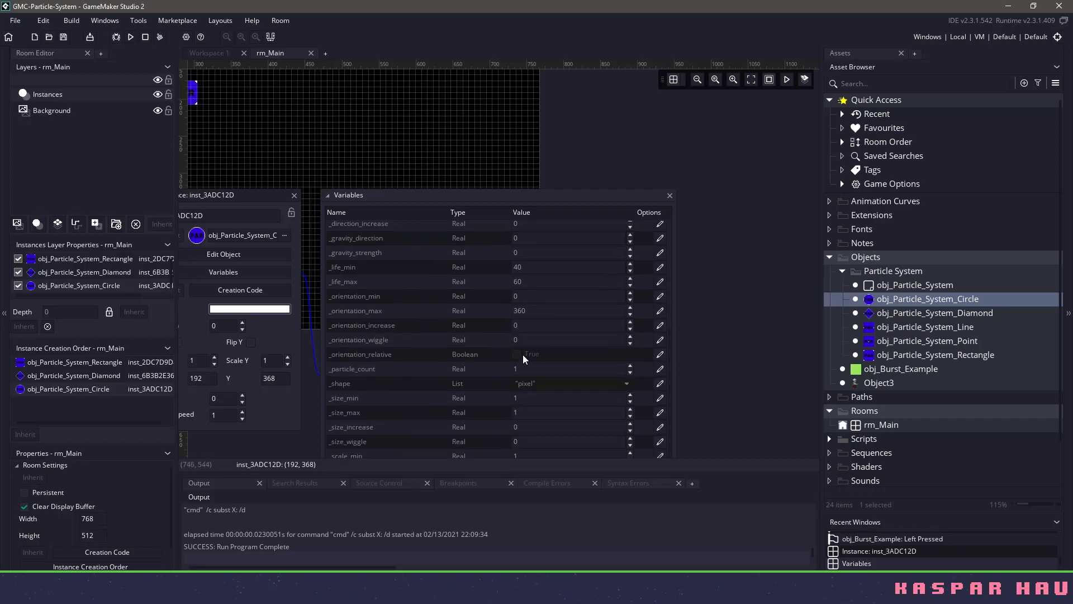
pyautogui.scroll(5, 532, 389)
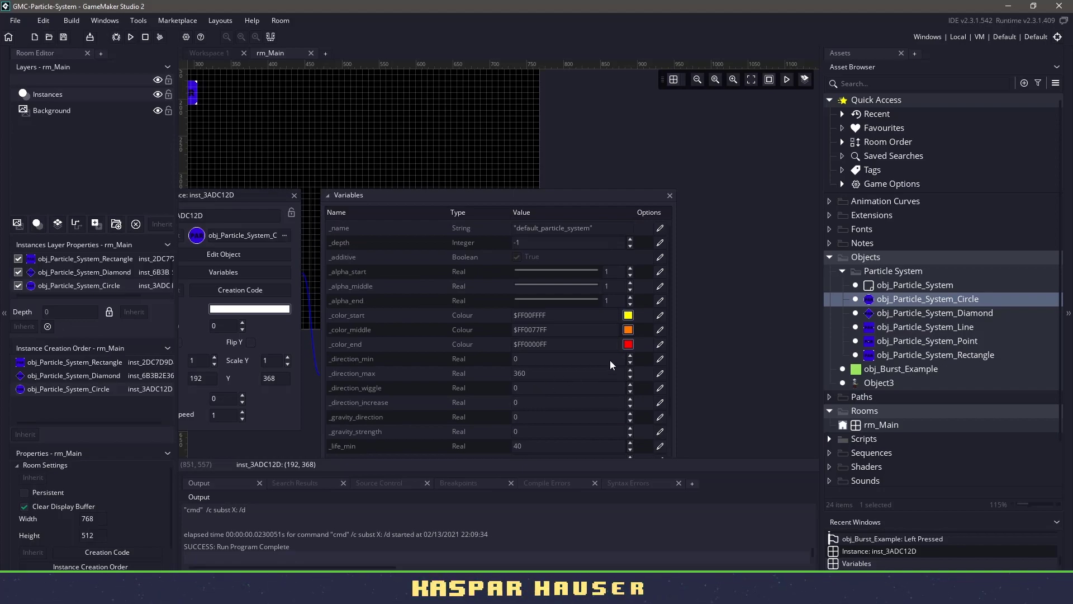
pyautogui.click(628, 315)
pyautogui.click(62, 174)
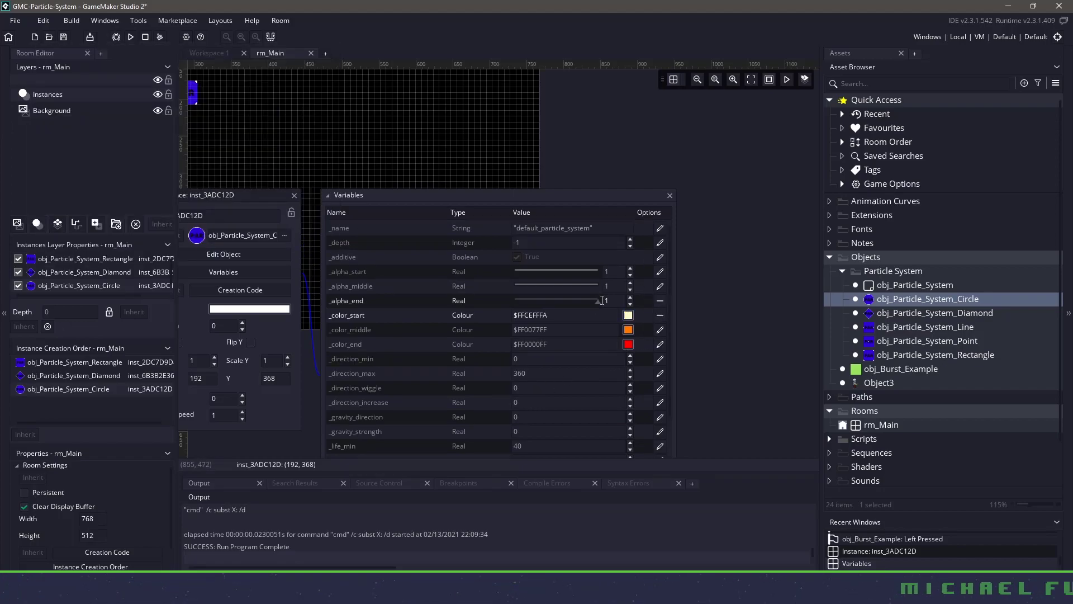
pyautogui.moveTo(602, 301); pyautogui.dragTo(492, 302)
pyautogui.scroll(-1, 439, 313)
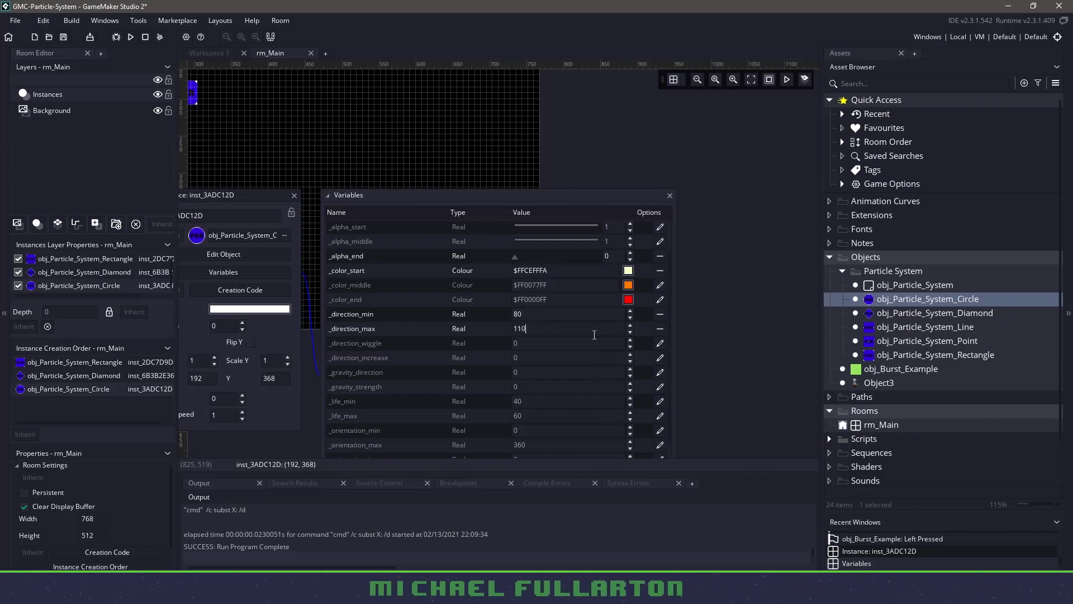
# Set _direction_wiggle to 10, life to 60–100, _size_min to 0.5, _size_increase to -0.01 and _shape to "sphere", and test-run the game.
pyautogui.scroll(-4, 406, 345)
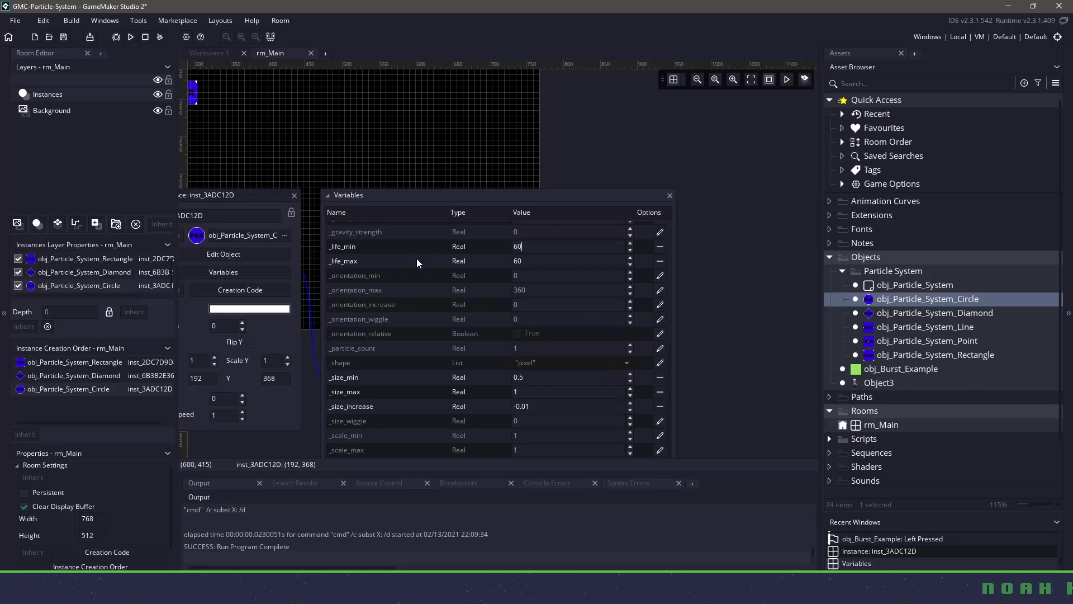
pyautogui.press('F5')
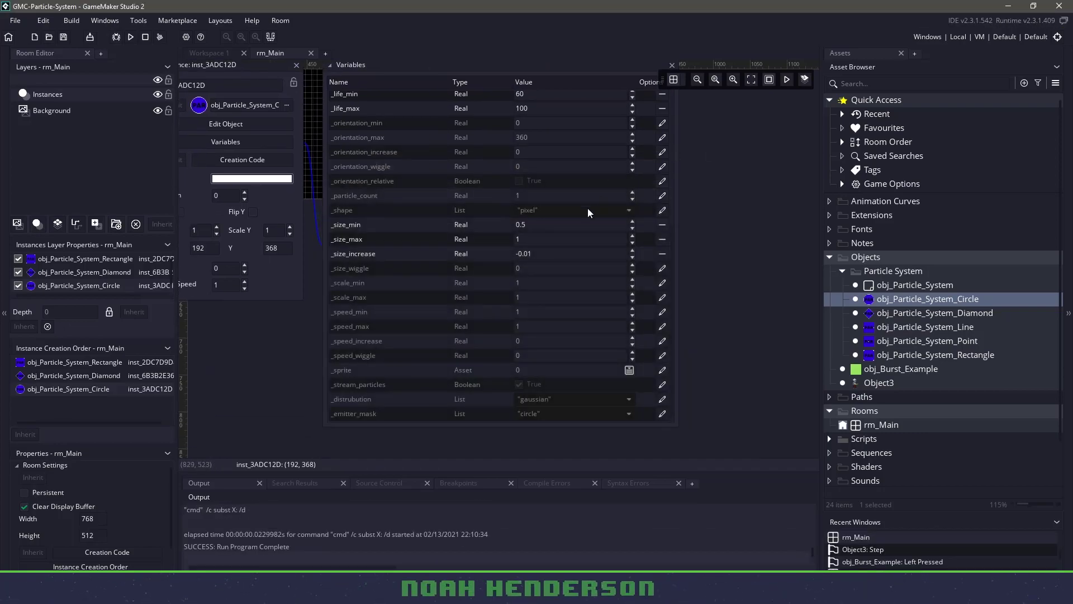
pyautogui.click(589, 210)
pyautogui.click(565, 300)
pyautogui.press('F5')
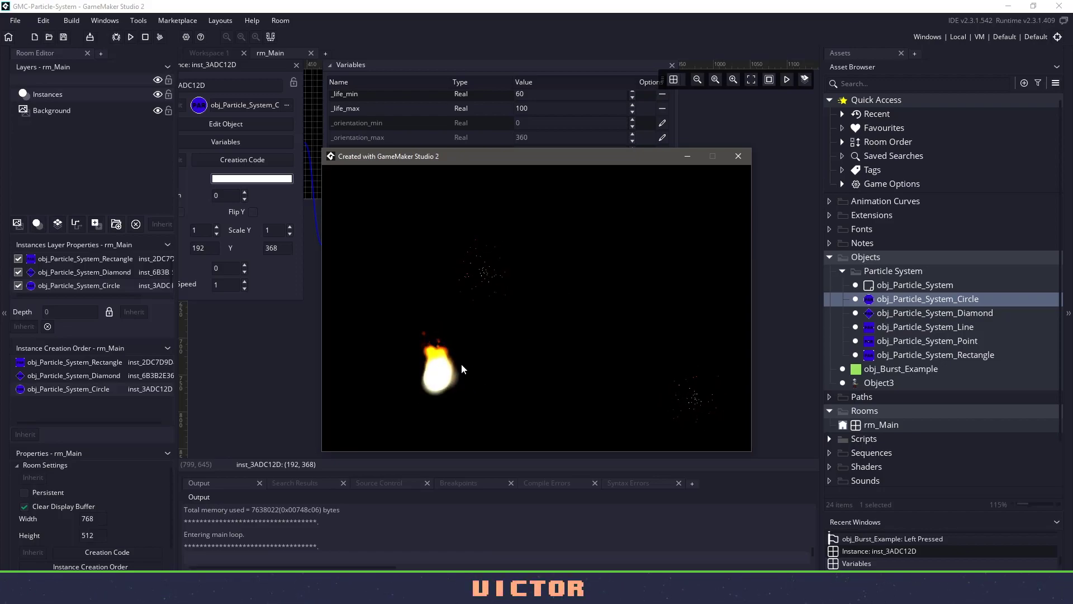
pyautogui.click(737, 156)
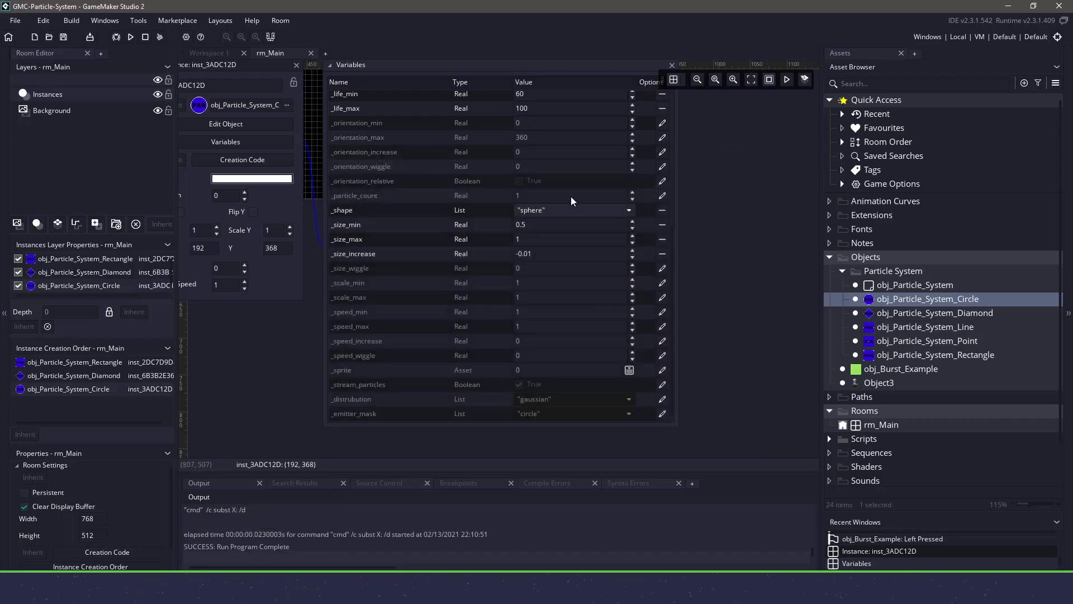
# Set the circle instance's _alpha_start to 0.4 and test-run the game.
pyautogui.scroll(3, 565, 236)
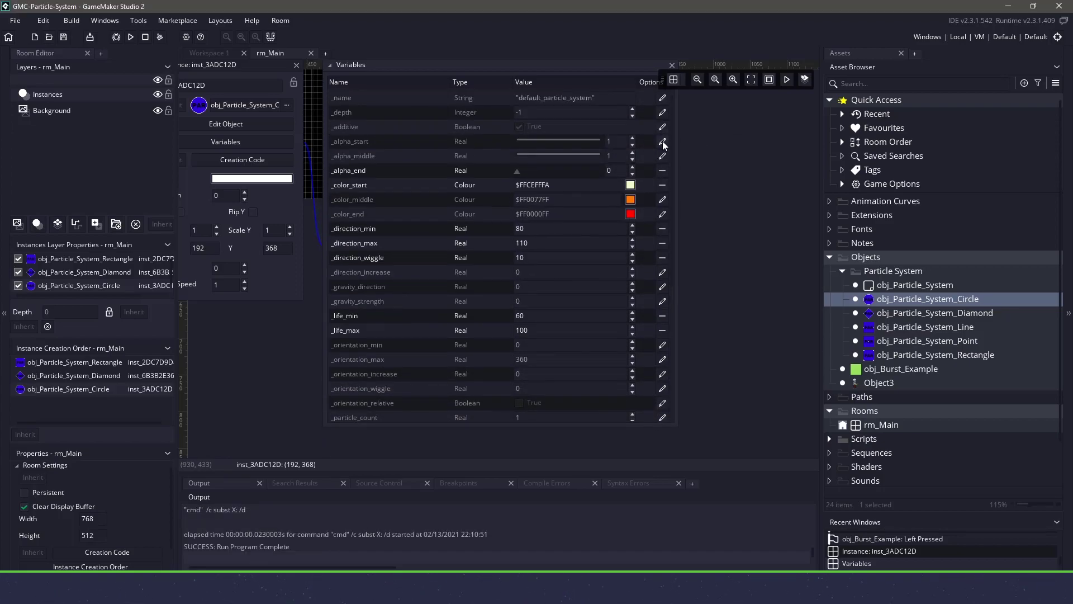
pyautogui.moveTo(601, 143); pyautogui.dragTo(551, 143)
pyautogui.press('F5')
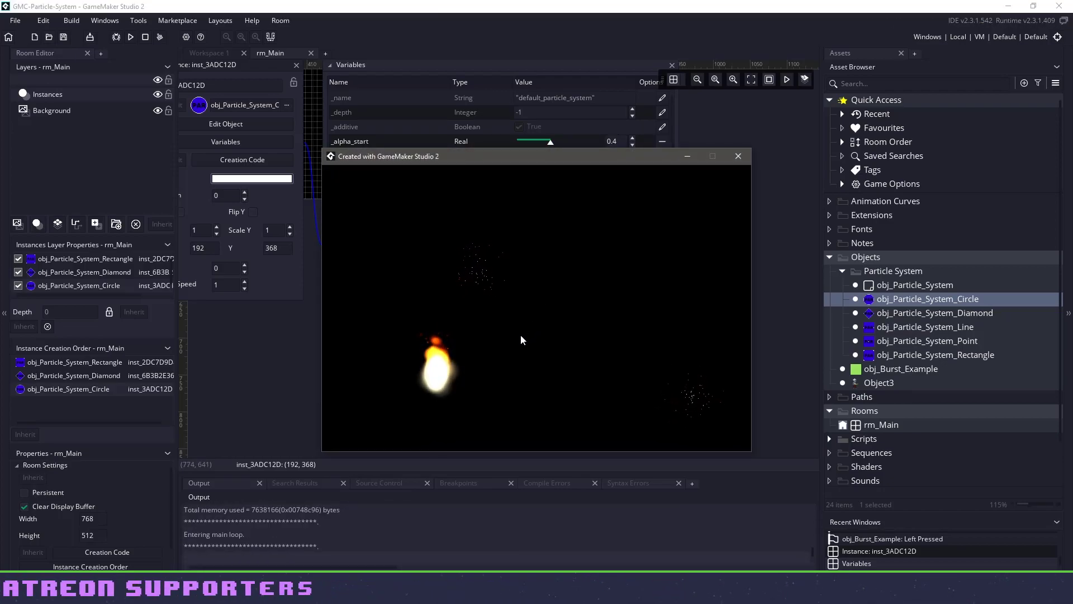
pyautogui.click(738, 156)
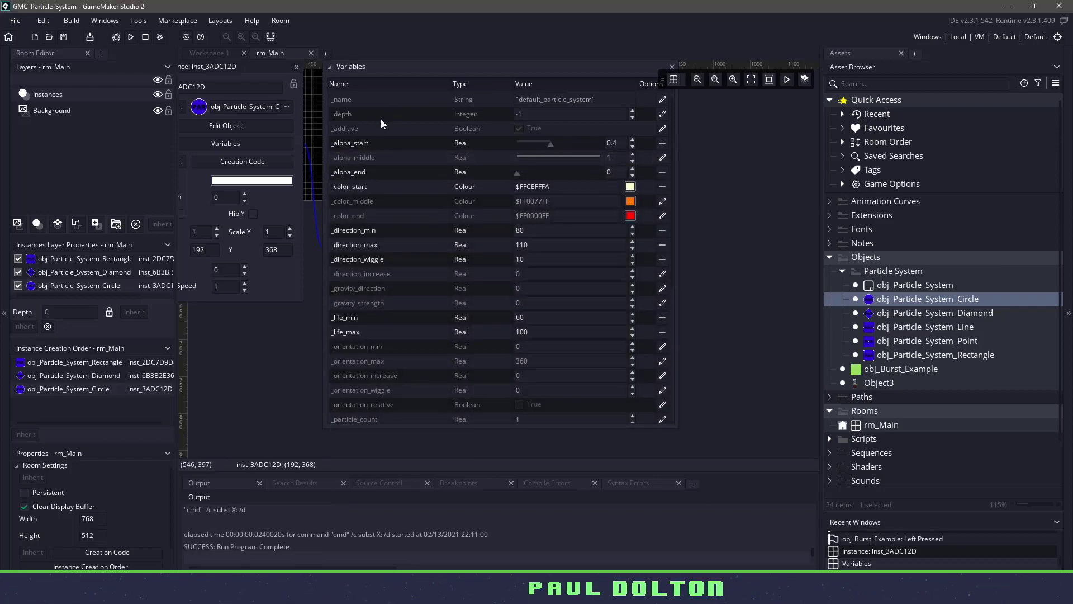
# Move the circle instance to (320, 328), the diamond to (576, 280) and the rectangle to (440, 272) in the room.
pyautogui.click(735, 208)
pyautogui.click(433, 195)
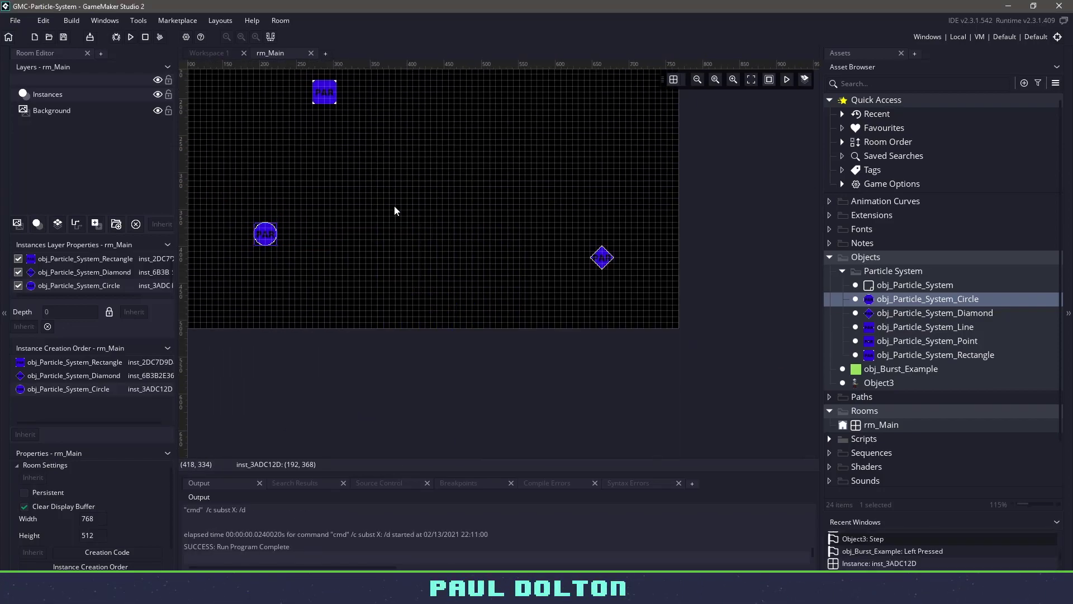
pyautogui.moveTo(595, 262); pyautogui.dragTo(543, 173)
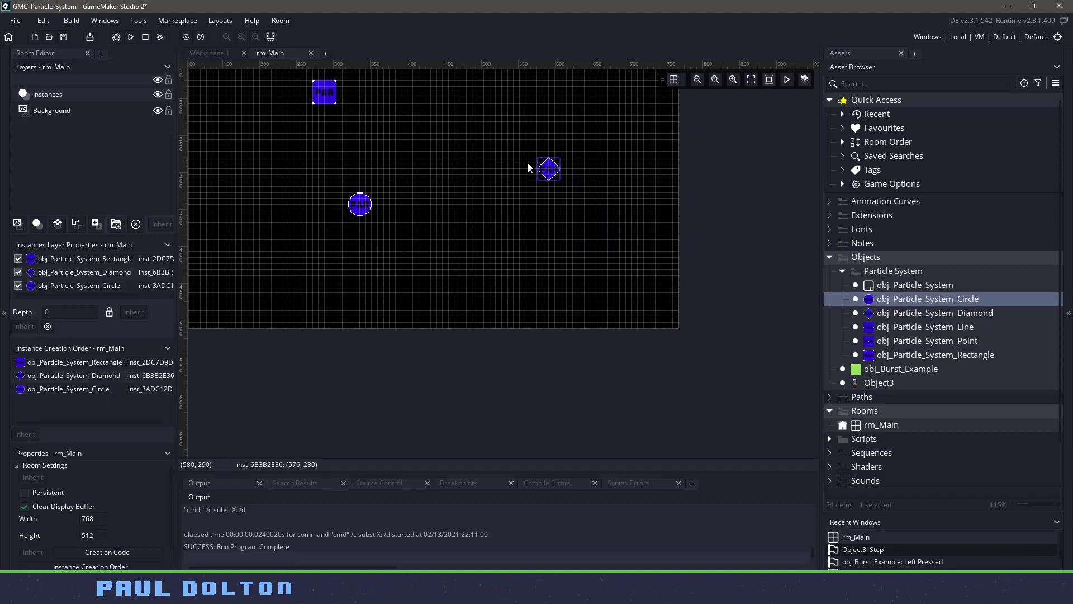
pyautogui.moveTo(329, 96); pyautogui.dragTo(453, 168)
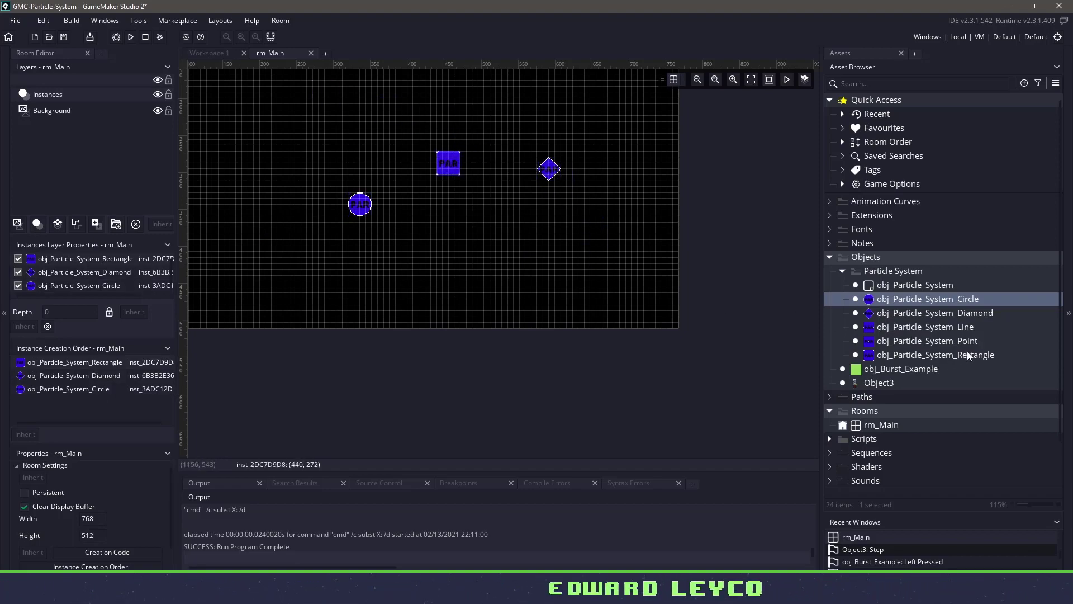
pyautogui.click(916, 340)
pyautogui.click(972, 327)
pyautogui.scroll(1, 429, 172)
pyautogui.scroll(1, 429, 171)
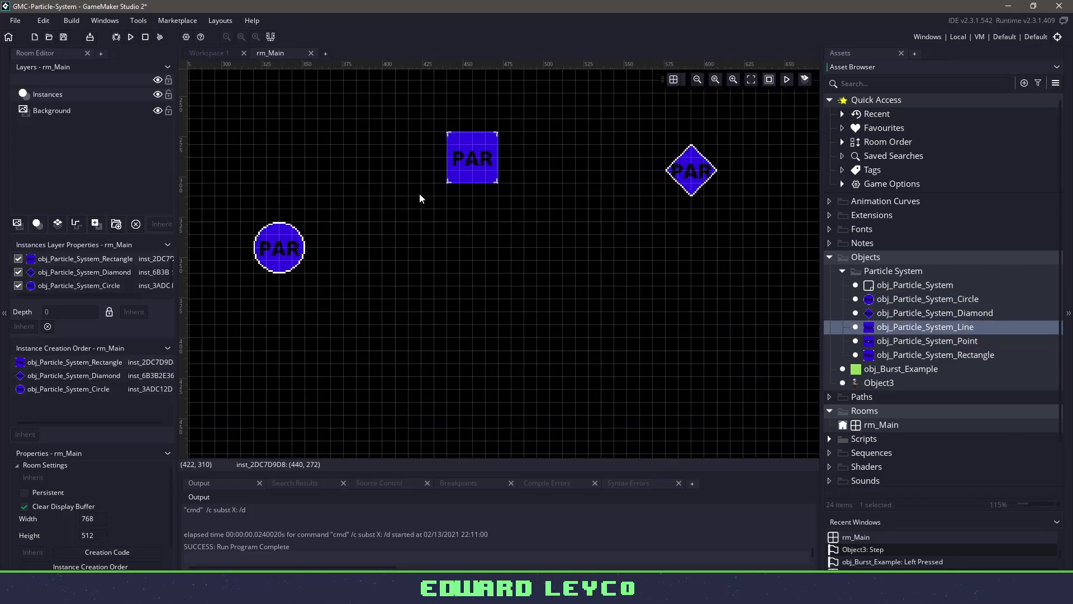
pyautogui.moveTo(349, 244); pyautogui.dragTo(377, 303, button='middle')
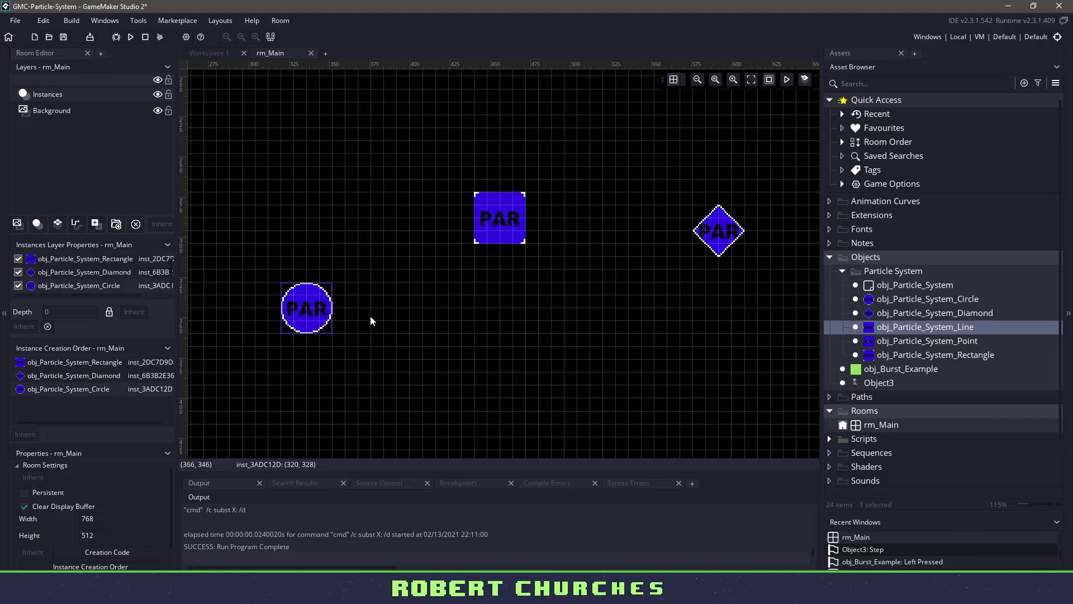
# Add an asset layer to rm_Main between the Instances and Background layers.
pyautogui.click(95, 224)
pyautogui.moveTo(67, 95); pyautogui.dragTo(68, 119)
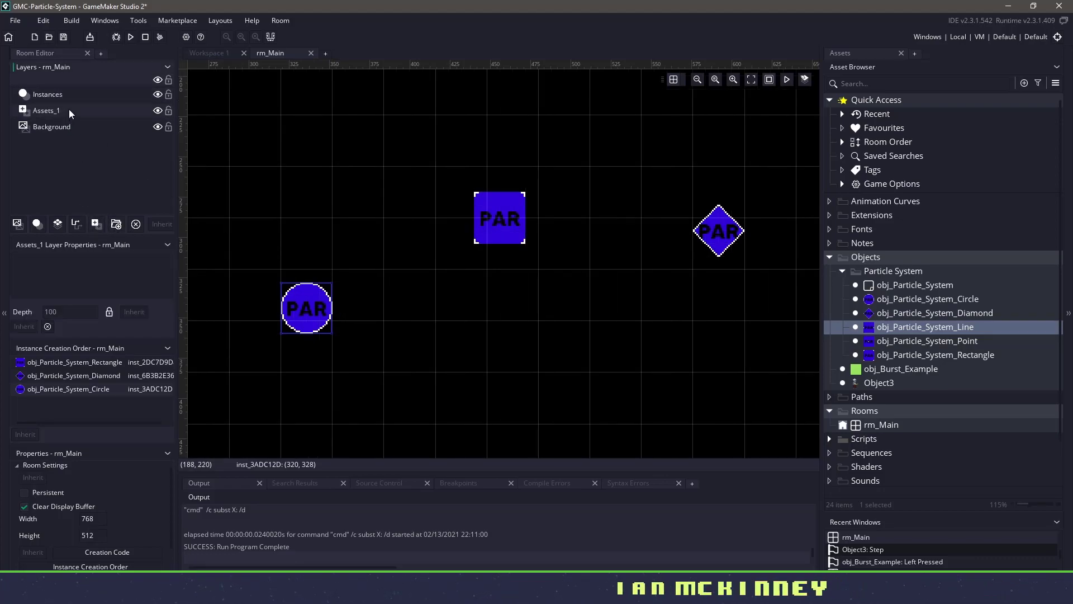
pyautogui.scroll(-2, 875, 376)
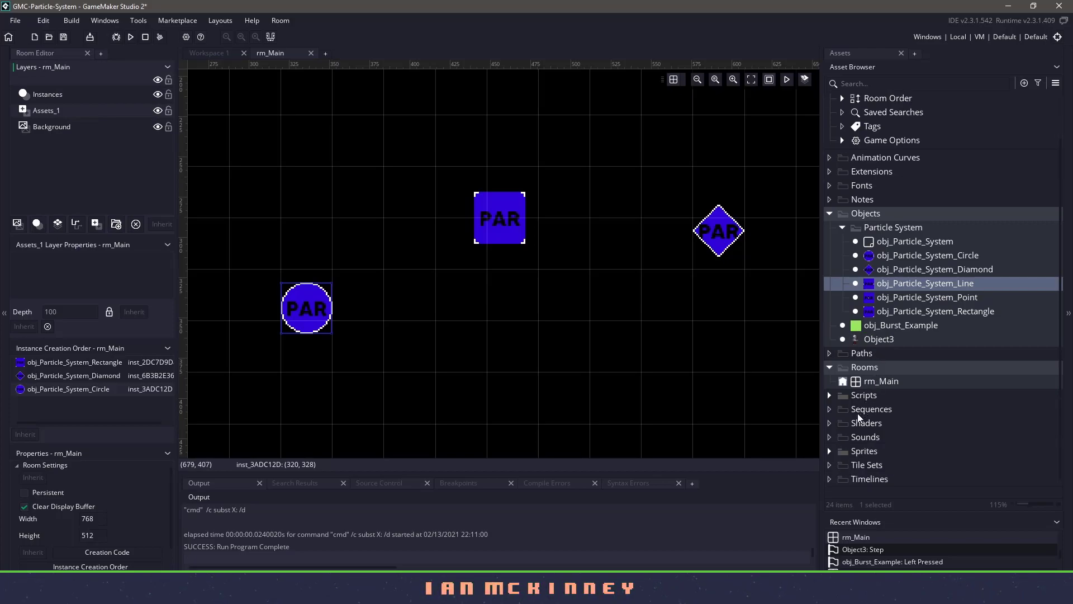
# Place the tree sprite Sprite3 on the Assets_1 layer at (320, 224) and set its Scale X and Scale Y to 4.
pyautogui.click(829, 453)
pyautogui.scroll(-3, 887, 464)
pyautogui.moveTo(877, 423); pyautogui.dragTo(299, 156)
pyautogui.doubleClick(305, 143)
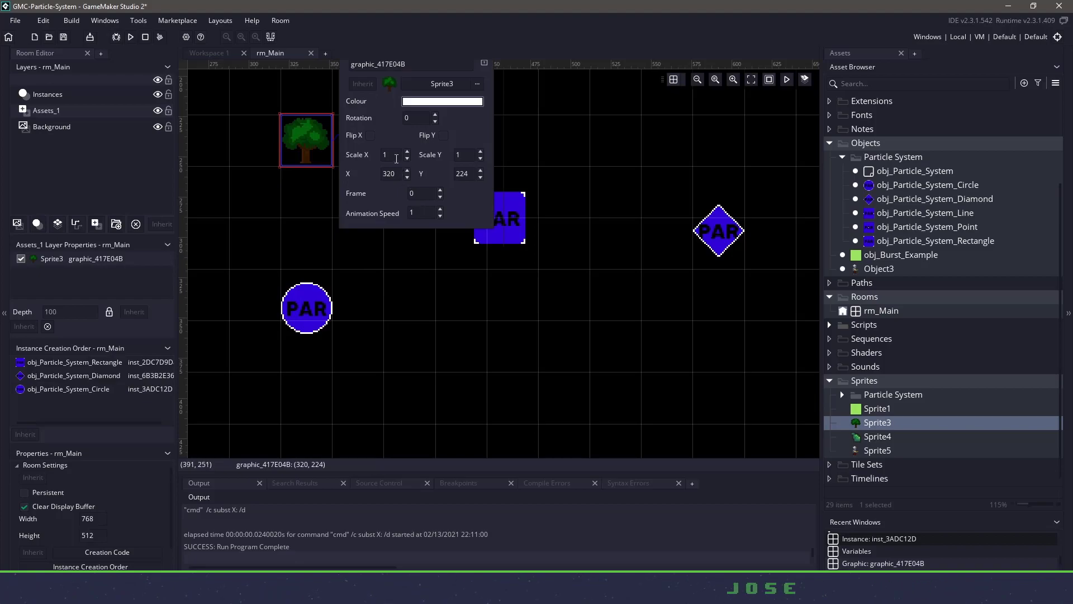
pyautogui.doubleClick(464, 159)
pyautogui.write('4')
pyautogui.press('Return')
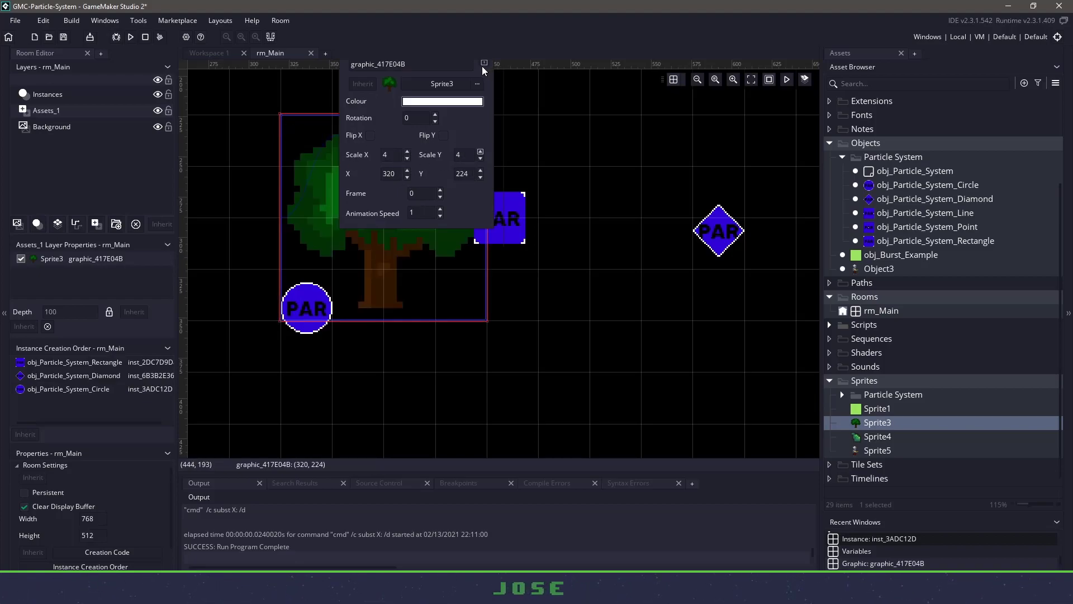
pyautogui.moveTo(528, 162); pyautogui.dragTo(547, 201, button='middle')
pyautogui.click(496, 189)
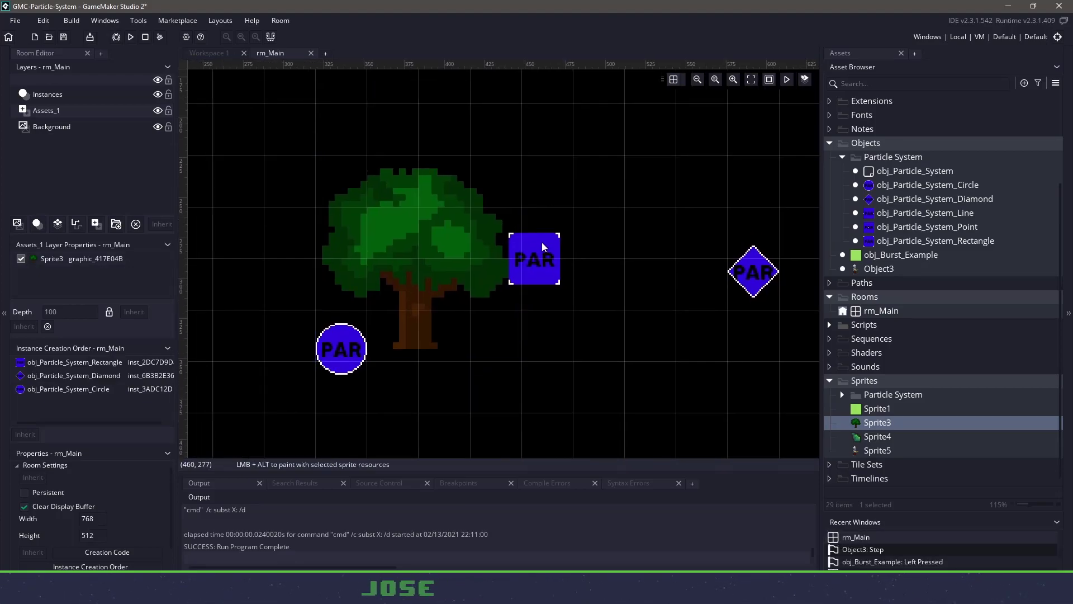
# Delete the rectangle and diamond particle emitters from the Instances layer.
pyautogui.click(69, 94)
pyautogui.moveTo(540, 263); pyautogui.dragTo(659, 352)
pyautogui.press('Delete')
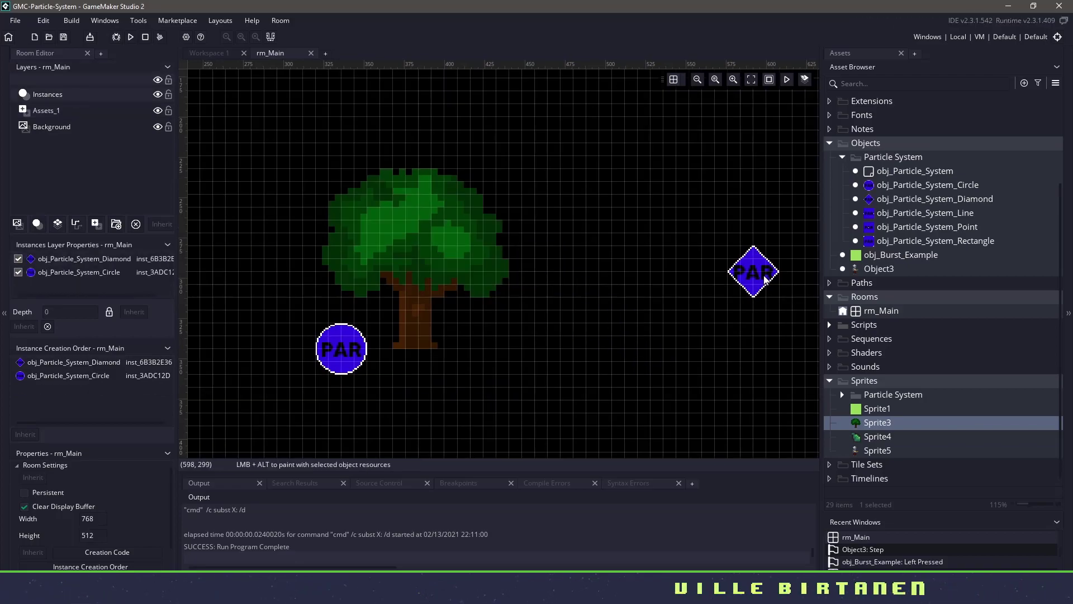
pyautogui.click(762, 278)
pyautogui.press('Delete')
# Move the circle emitter away from the tree to (696, 416) in the room.
pyautogui.moveTo(347, 357); pyautogui.dragTo(258, 397)
pyautogui.moveTo(386, 384); pyautogui.dragTo(397, 361, button='middle')
pyautogui.scroll(-3, 397, 361)
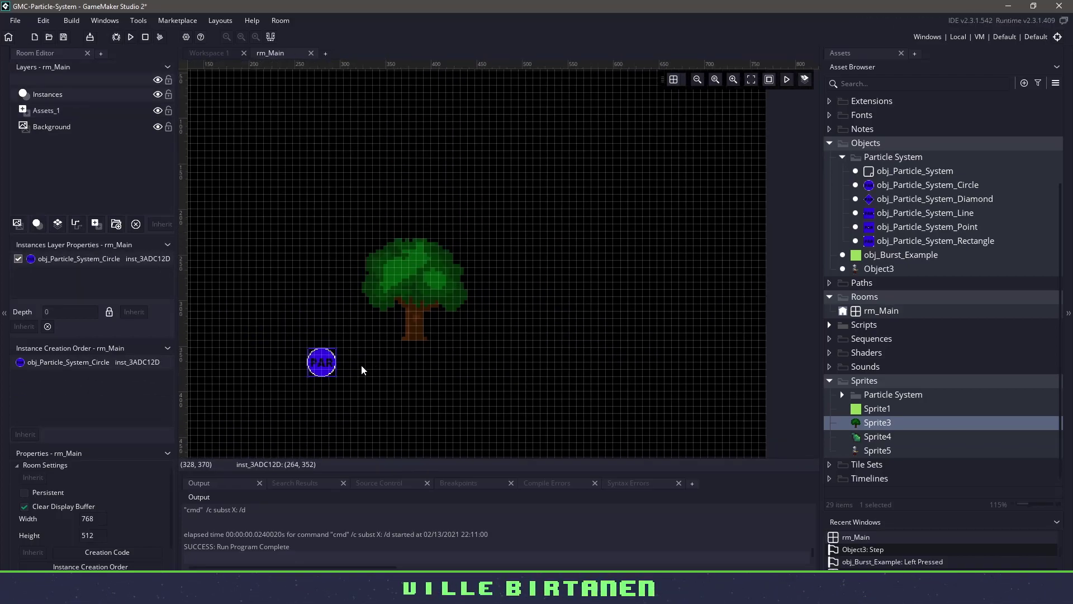
pyautogui.moveTo(325, 365); pyautogui.dragTo(815, 394)
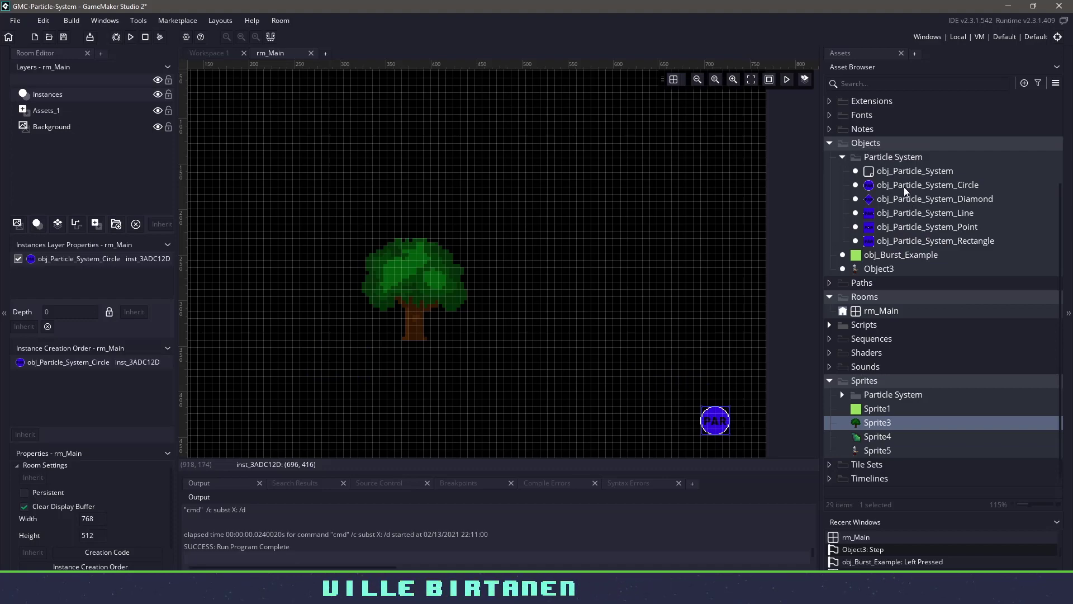
# Add an obj_Particle_System_Diamond instance over the tree's foliage at (344, 232), scaled about 2.375 by 2.343.
pyautogui.moveTo(901, 198); pyautogui.dragTo(517, 312)
pyautogui.keyDown('ctrl'); pyautogui.scroll(3, 414, 294); pyautogui.keyUp('ctrl')
pyautogui.moveTo(469, 274); pyautogui.dragTo(431, 274)
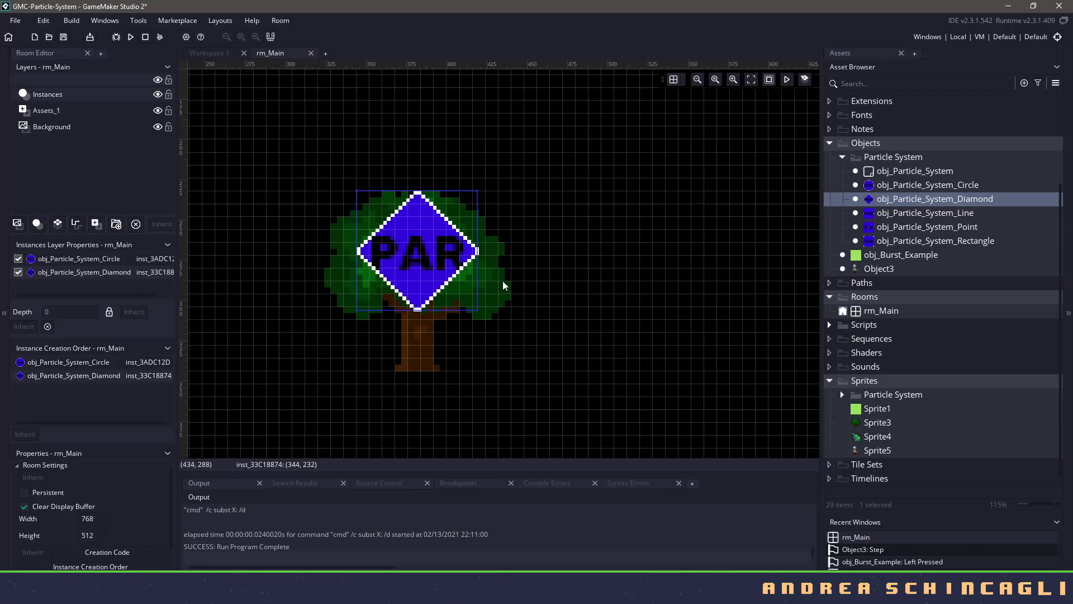
# Set the diamond instance's _alpha_start to 0.1 and _alpha_end to 0.
pyautogui.doubleClick(441, 279)
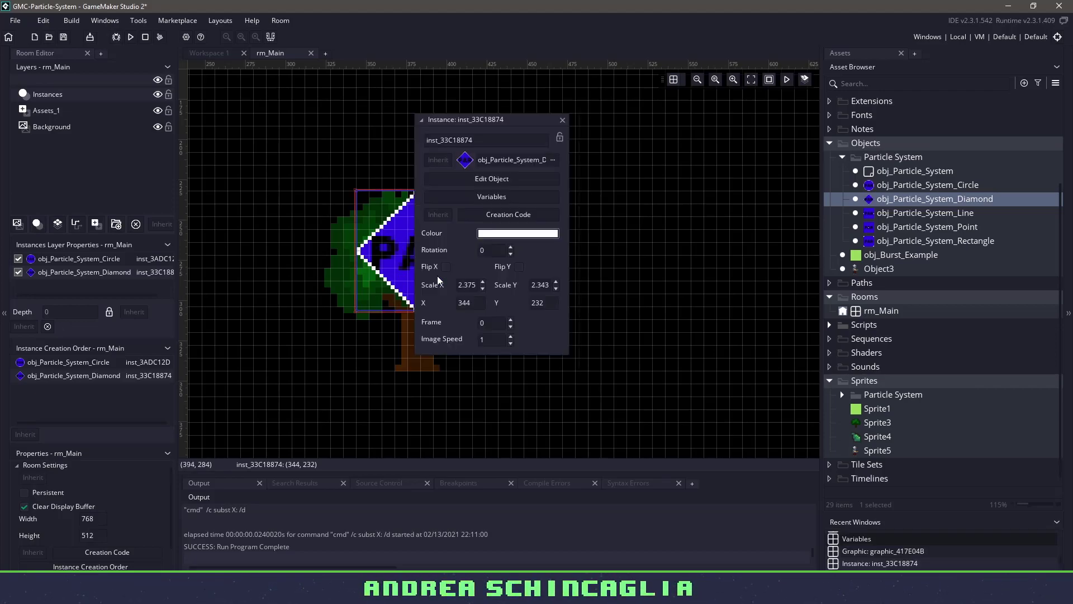
pyautogui.click(515, 197)
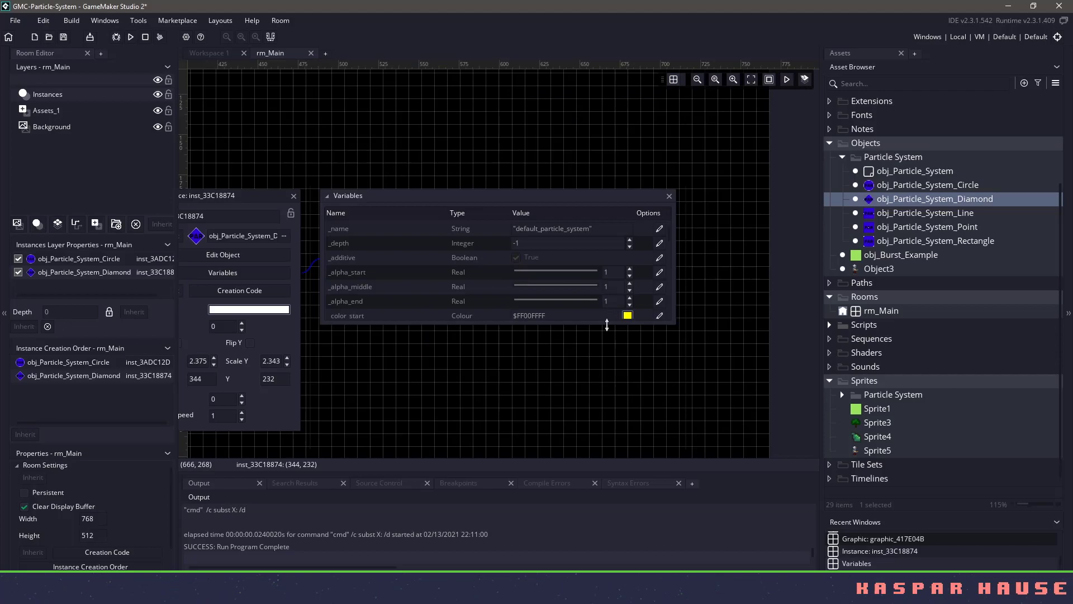
pyautogui.moveTo(605, 340); pyautogui.dragTo(615, 492)
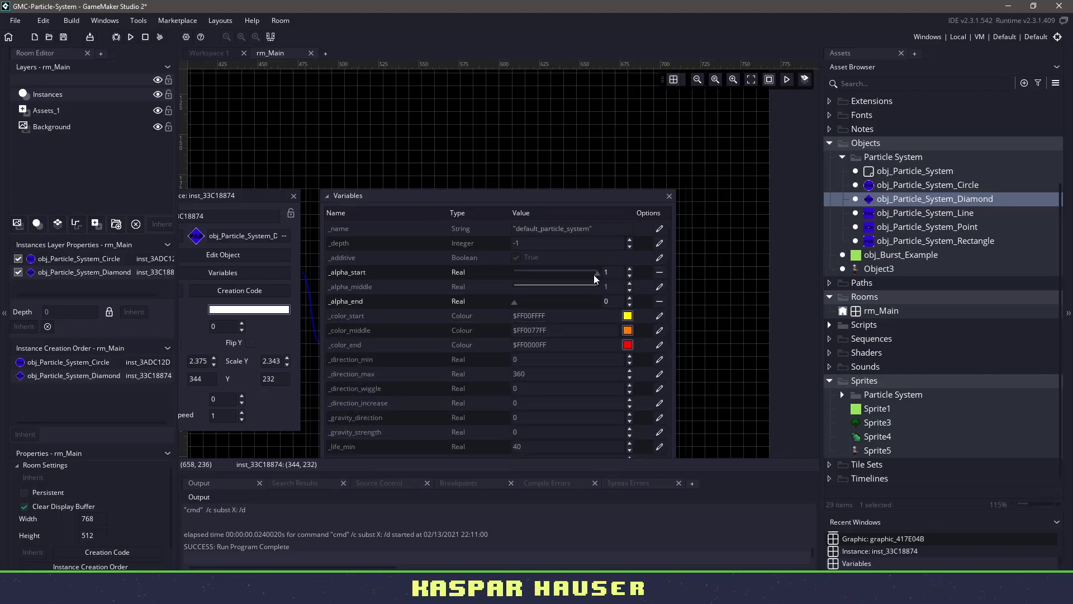
pyautogui.moveTo(601, 271); pyautogui.dragTo(522, 272)
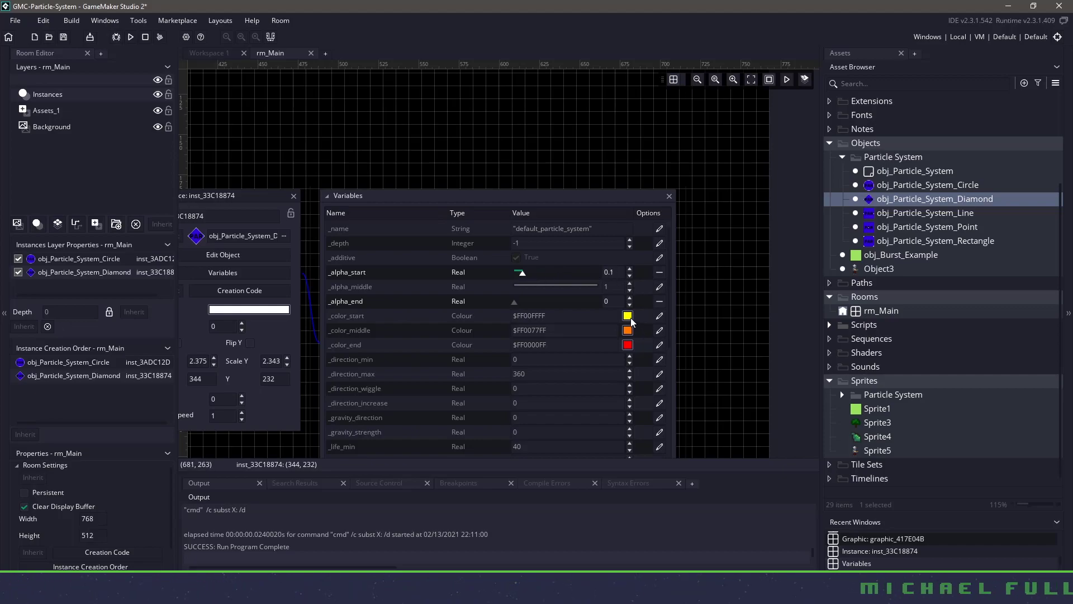
# Set the diamond instance's _color_start, _color_middle and _color_end to white, $FFFFFFFF.
pyautogui.click(659, 316)
pyautogui.click(659, 330)
pyautogui.click(627, 315)
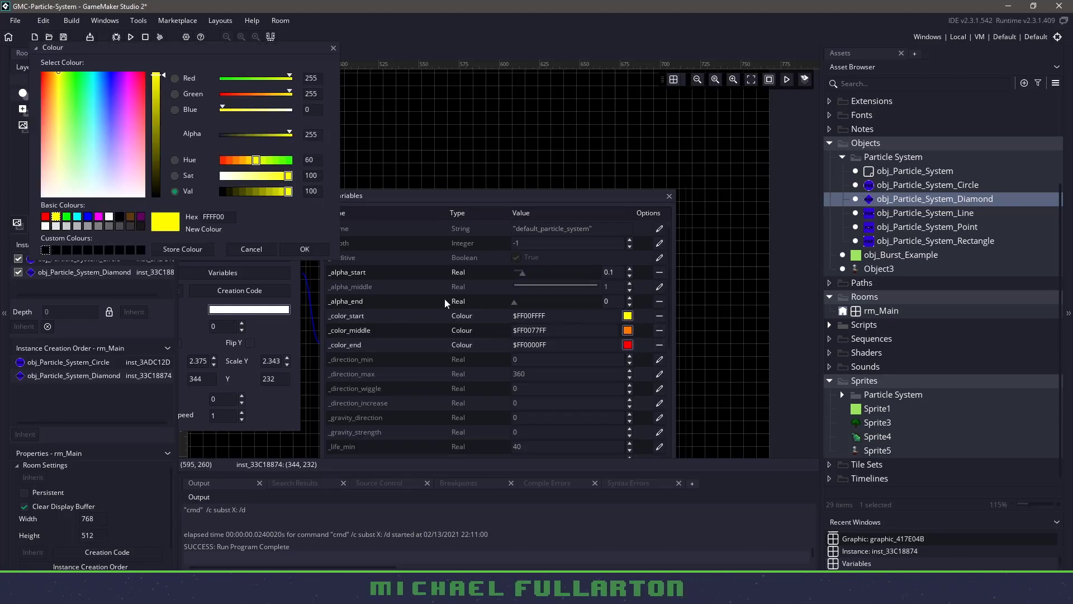
pyautogui.moveTo(142, 153); pyautogui.dragTo(237, 246)
pyautogui.click(305, 249)
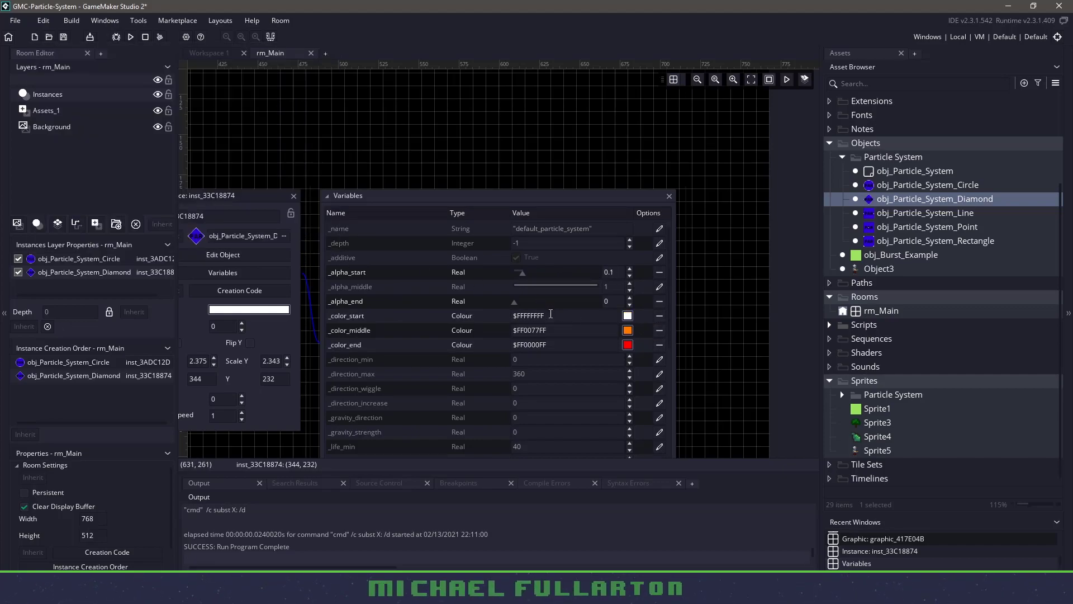
pyautogui.moveTo(576, 329); pyautogui.dragTo(448, 329)
pyautogui.write('$FFFFFFFF')
pyautogui.moveTo(551, 342); pyautogui.dragTo(410, 339)
pyautogui.write('$FFFFFFFF')
# Set the diamond instance's _direction_min to 260 and _direction_max to 280.
pyautogui.scroll(-3, 587, 380)
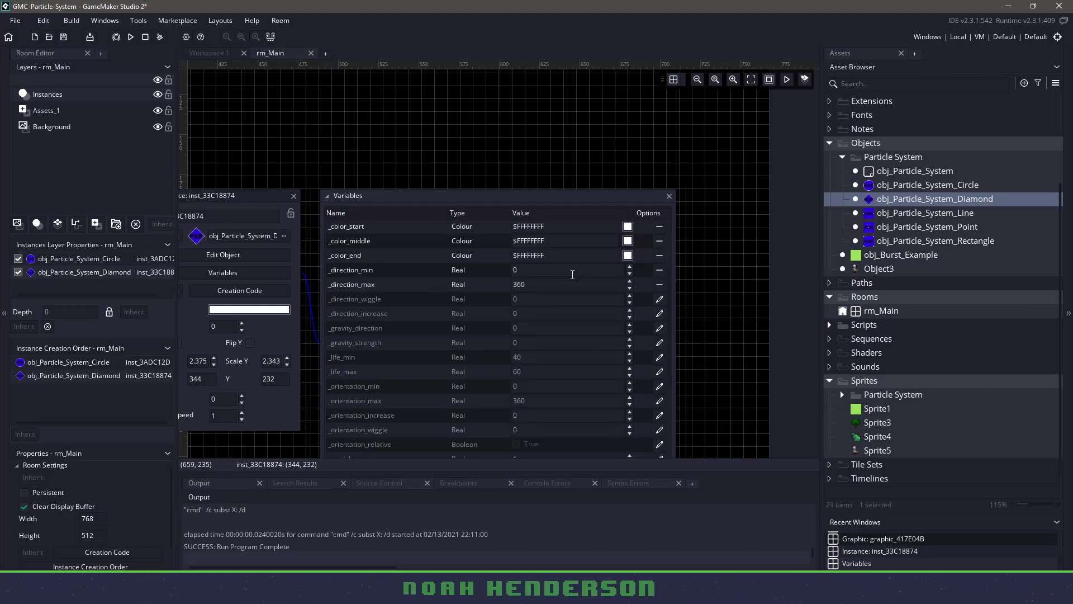
pyautogui.write('26')
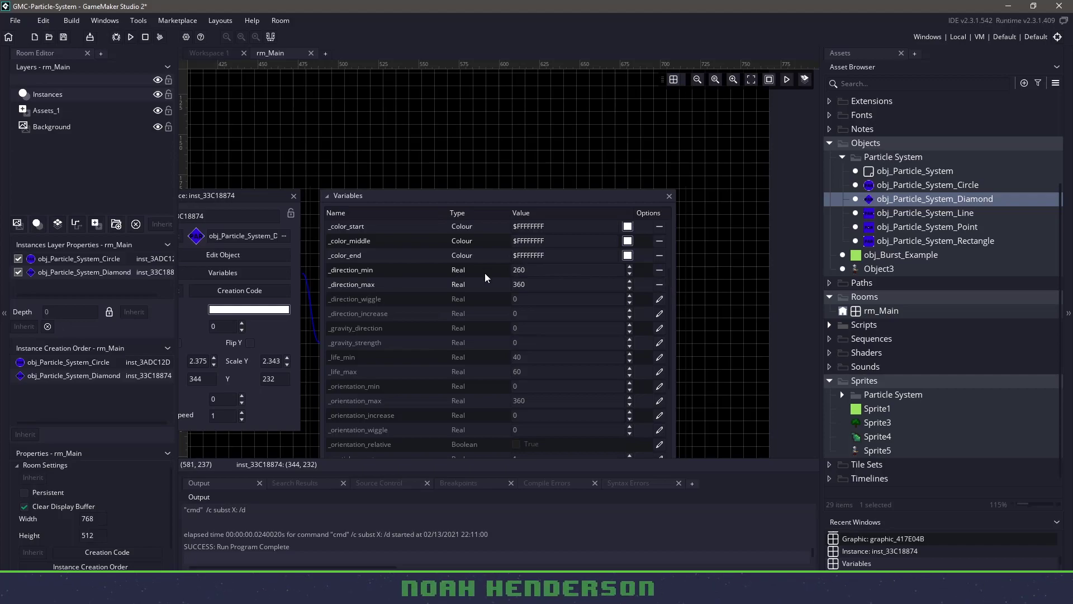
pyautogui.click(543, 288)
pyautogui.moveTo(543, 289); pyautogui.dragTo(438, 288)
pyautogui.write('280')
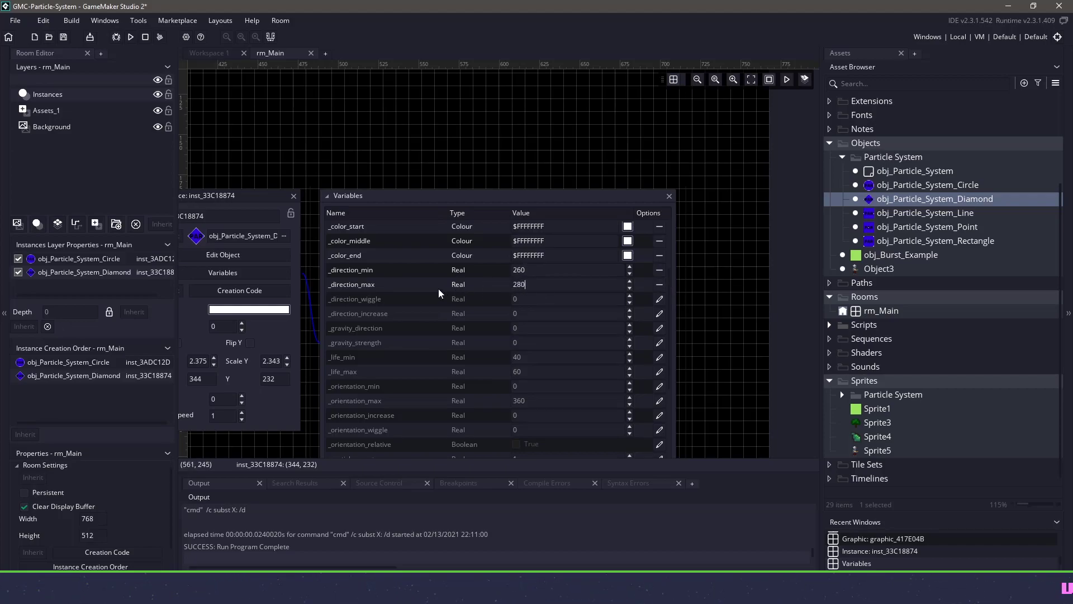
# Set the diamond instance's _shape to "sprite" and assign an asset from the Sprites folder to _sprite.
pyautogui.scroll(-4, 403, 288)
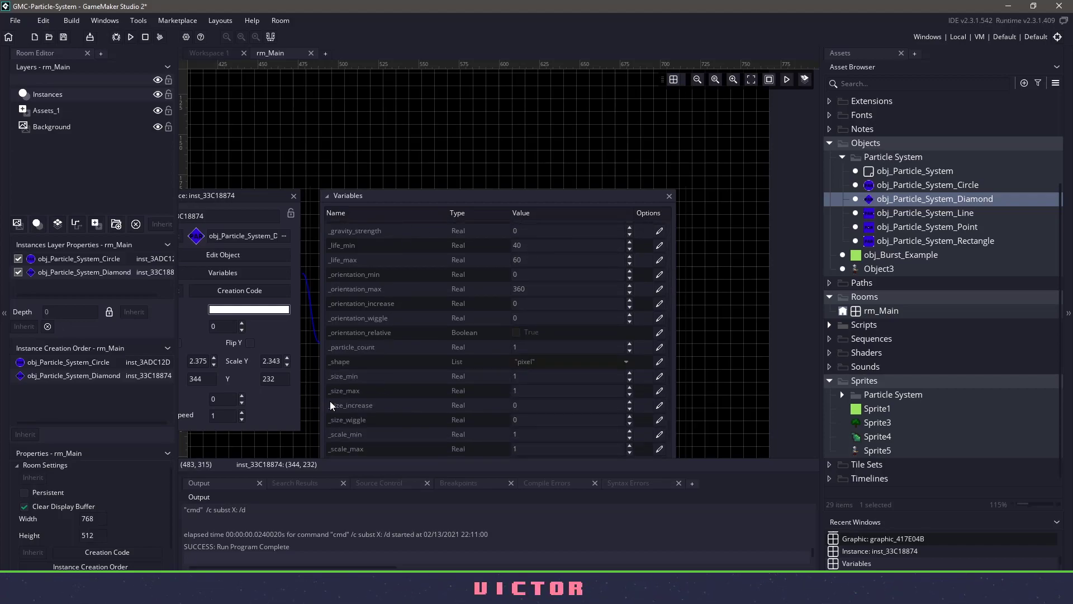
pyautogui.click(625, 361)
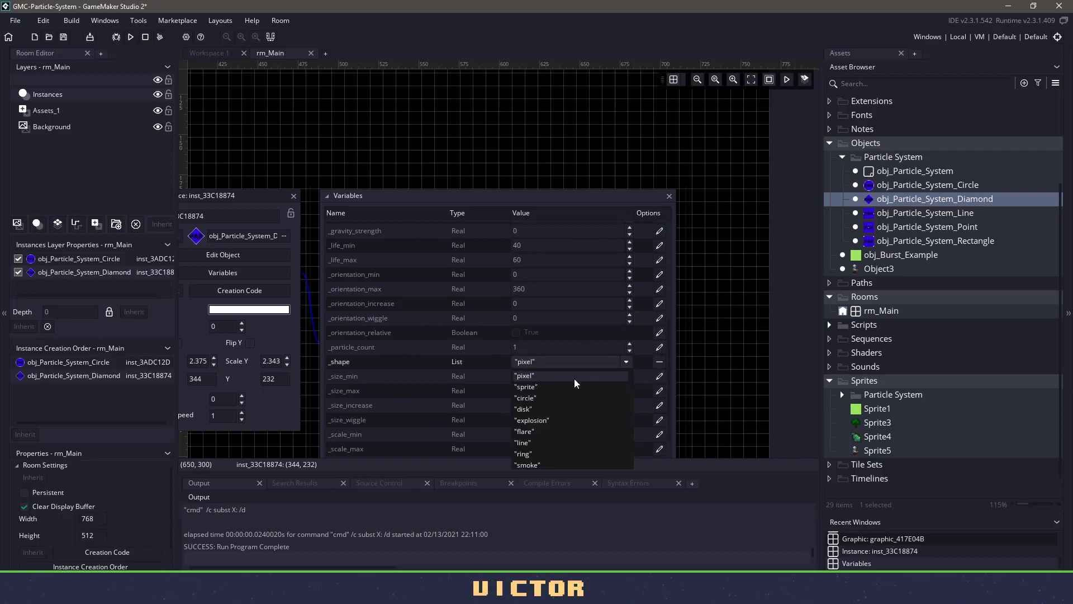
pyautogui.click(544, 388)
pyautogui.scroll(-3, 626, 383)
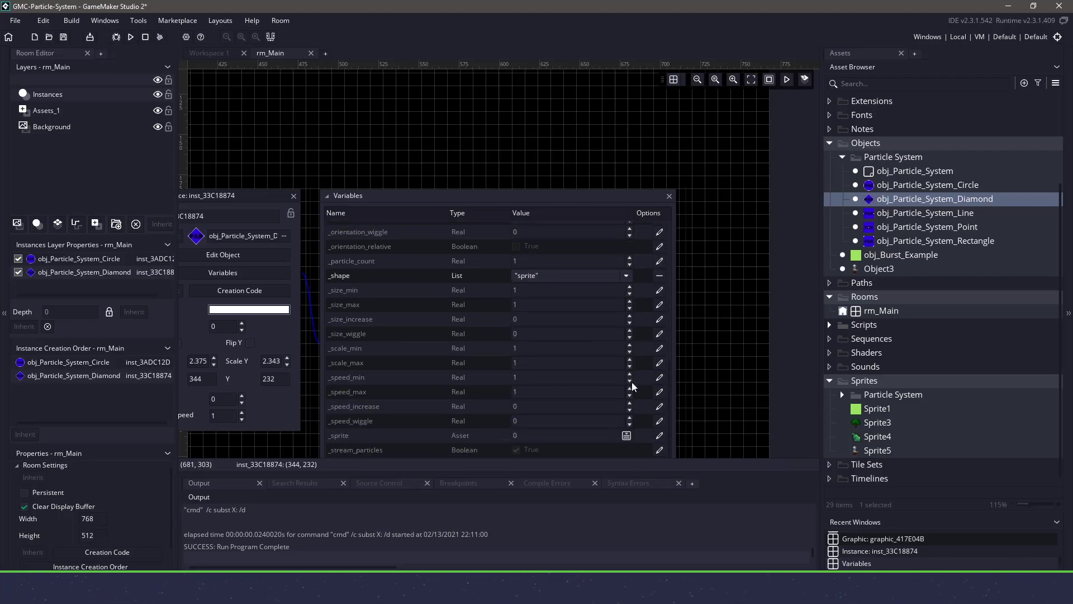
pyautogui.click(626, 435)
pyautogui.doubleClick(756, 290)
pyautogui.click(833, 294)
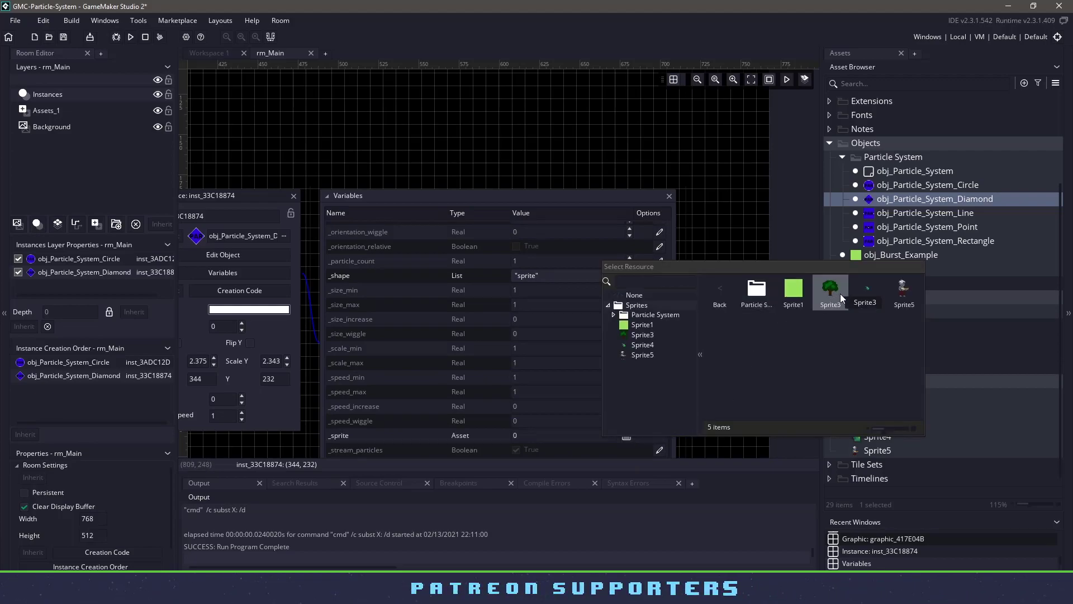
pyautogui.doubleClick(839, 294)
# Set the diamond instance's _particle_count to -5 and test-run the game.
pyautogui.scroll(2, 347, 346)
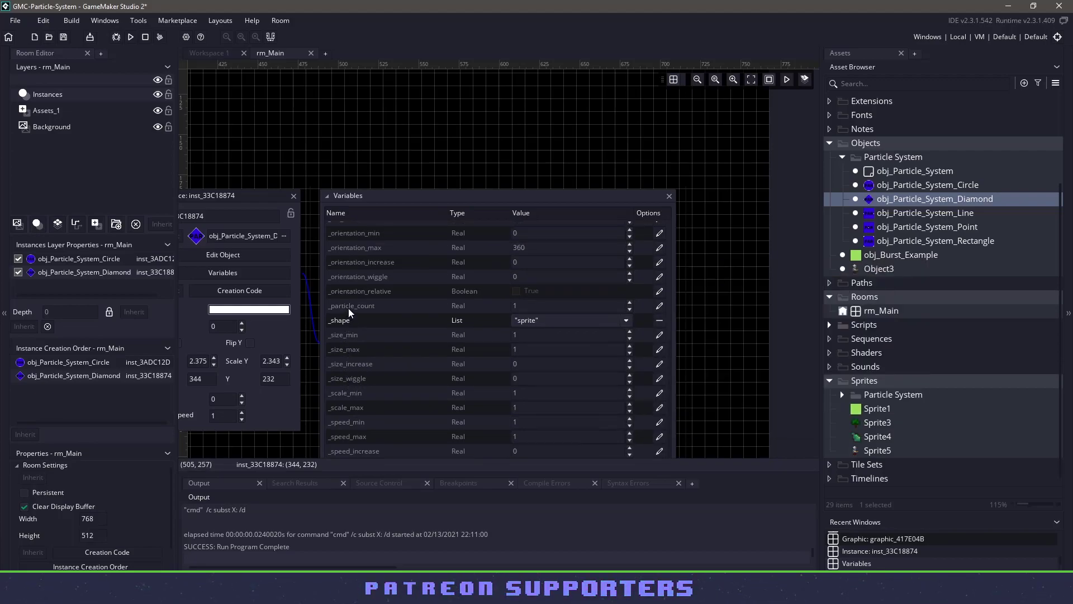
pyautogui.moveTo(584, 308); pyautogui.dragTo(371, 300)
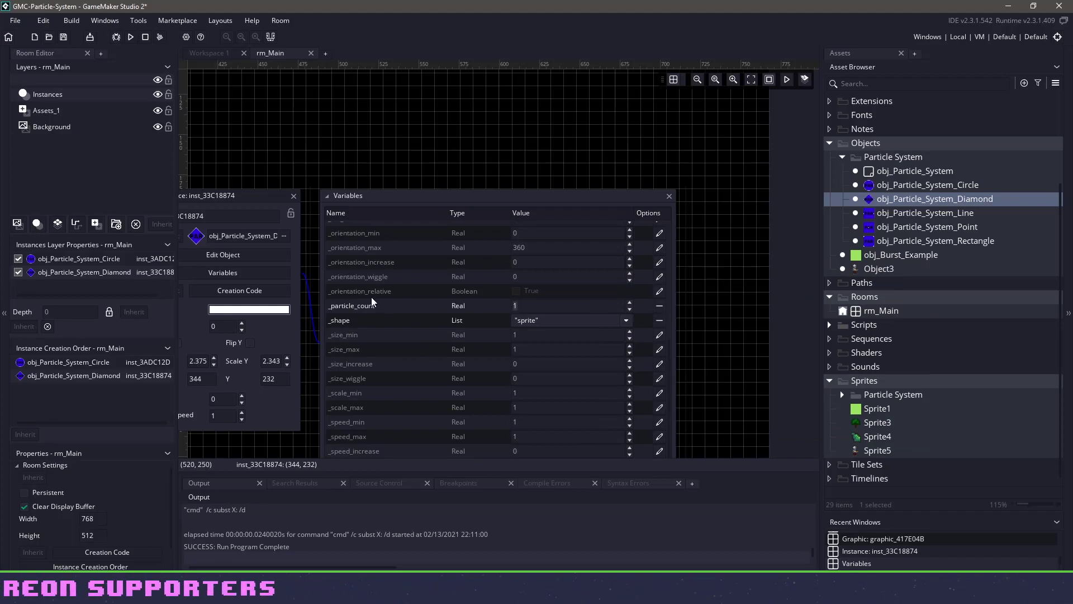
pyautogui.write('-5')
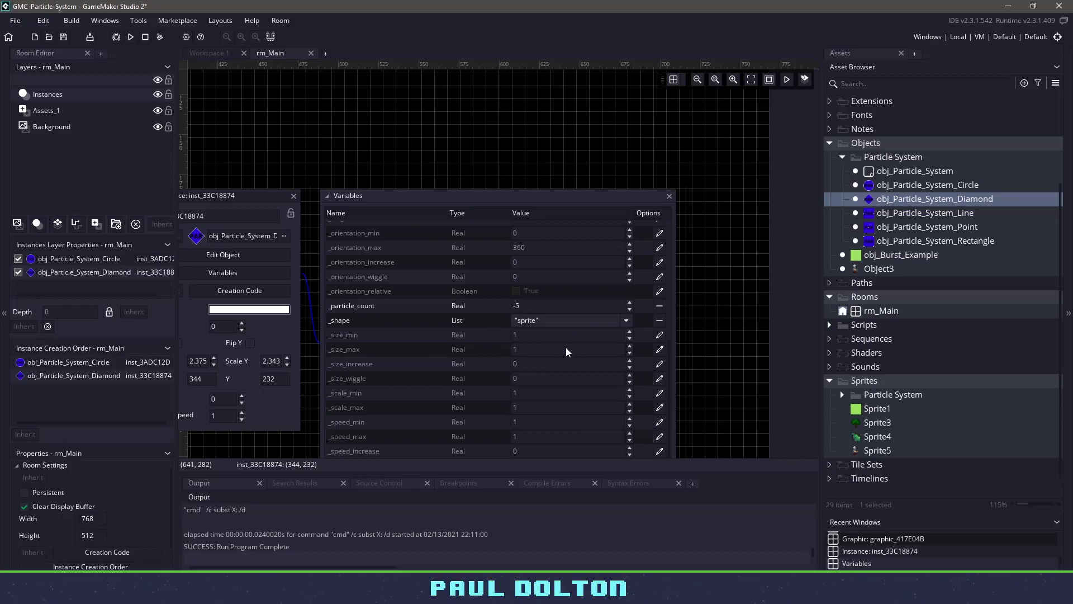
pyautogui.press('F5')
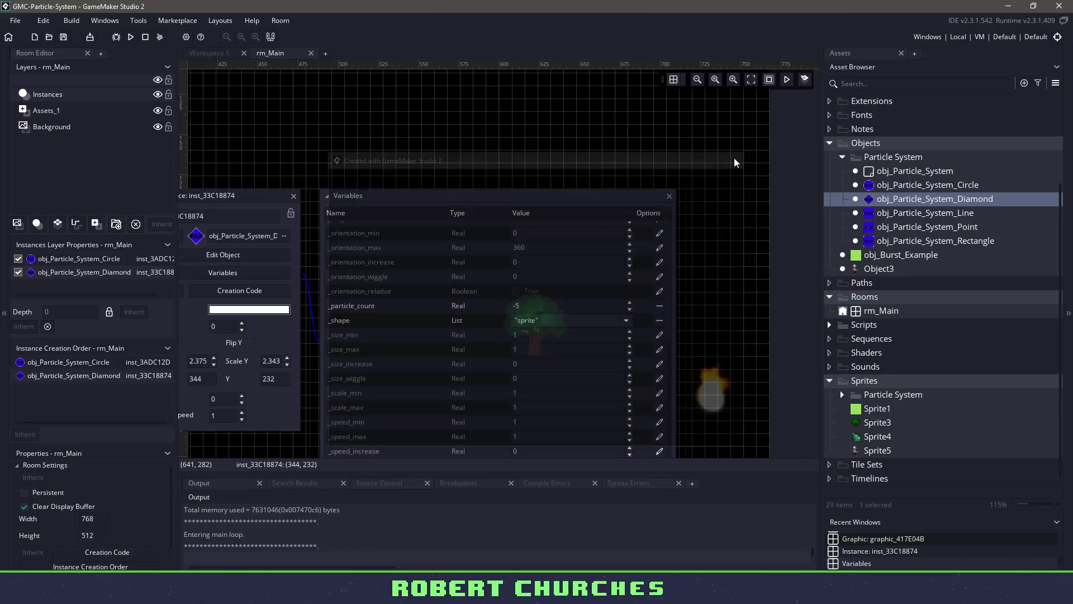
# Check the layer depths, set the diamond instance's _depth to 101 and test-run the game.
pyautogui.scroll(7, 488, 347)
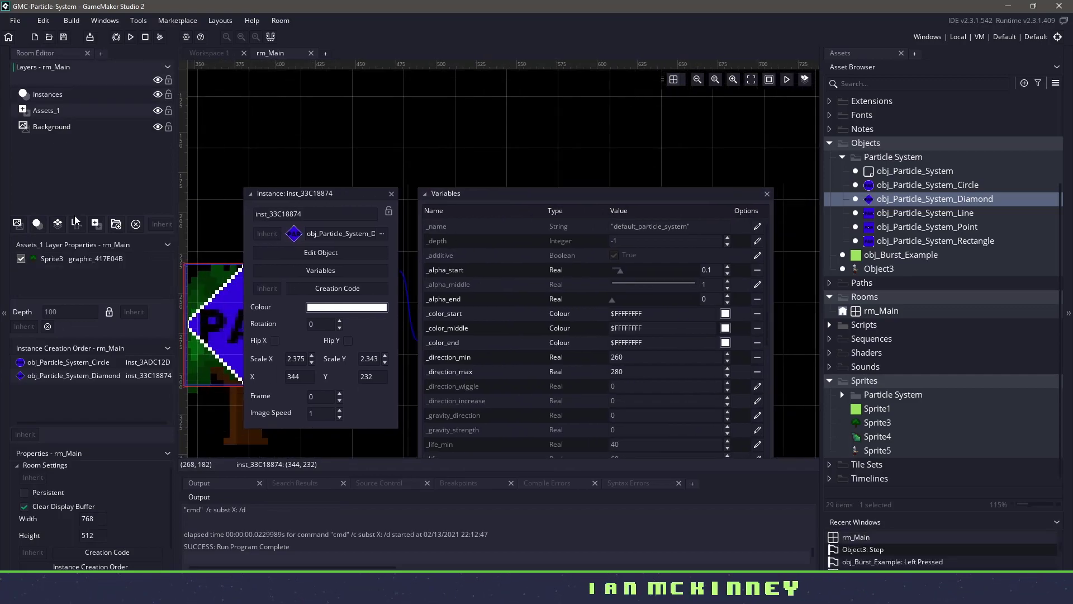
pyautogui.click(52, 98)
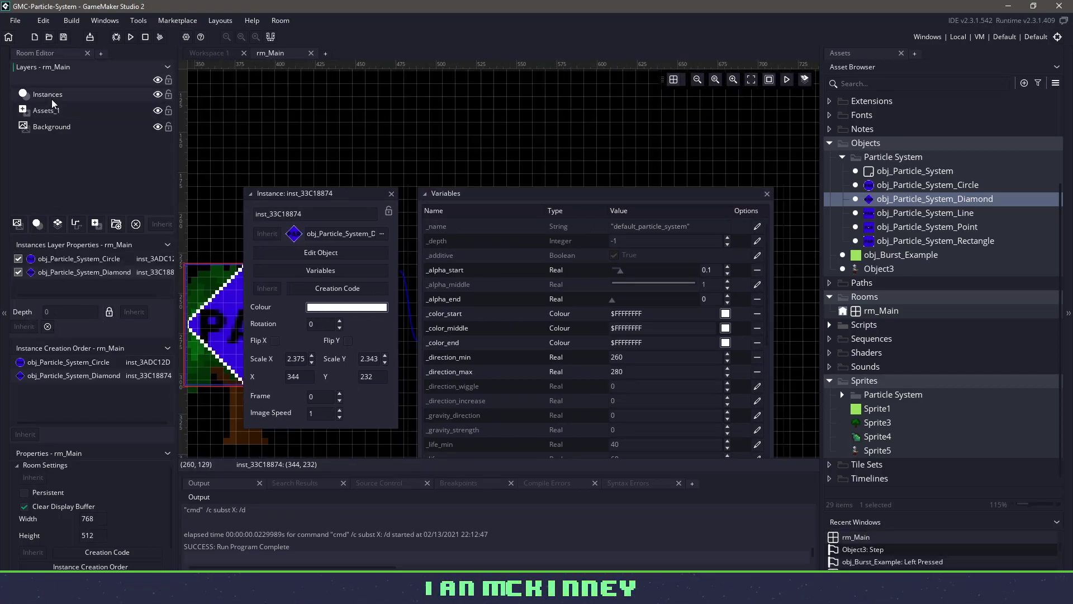
pyautogui.click(51, 110)
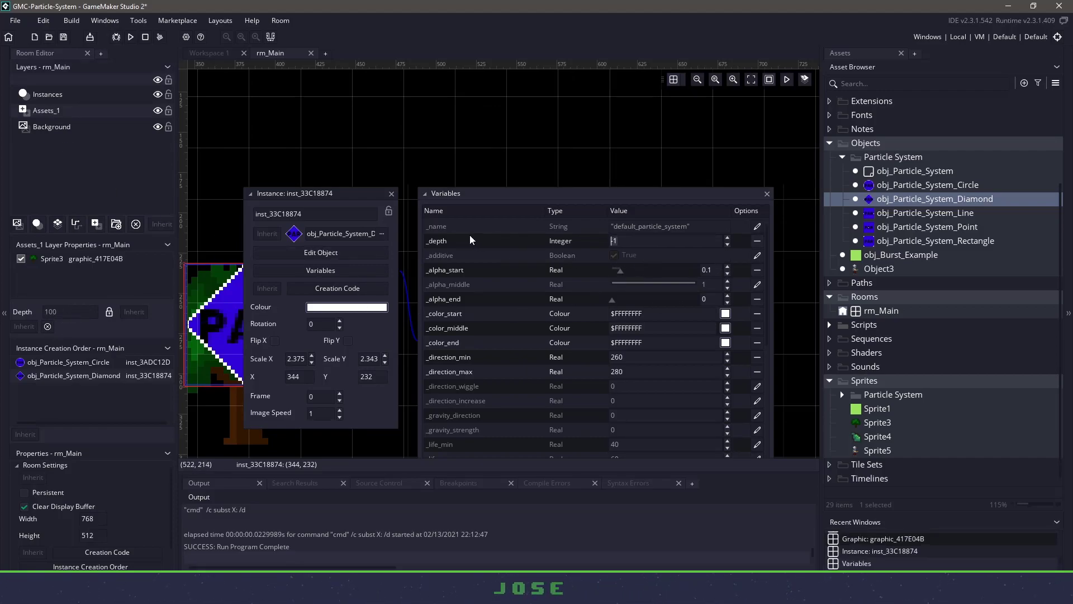
pyautogui.write('101')
pyautogui.press('F5')
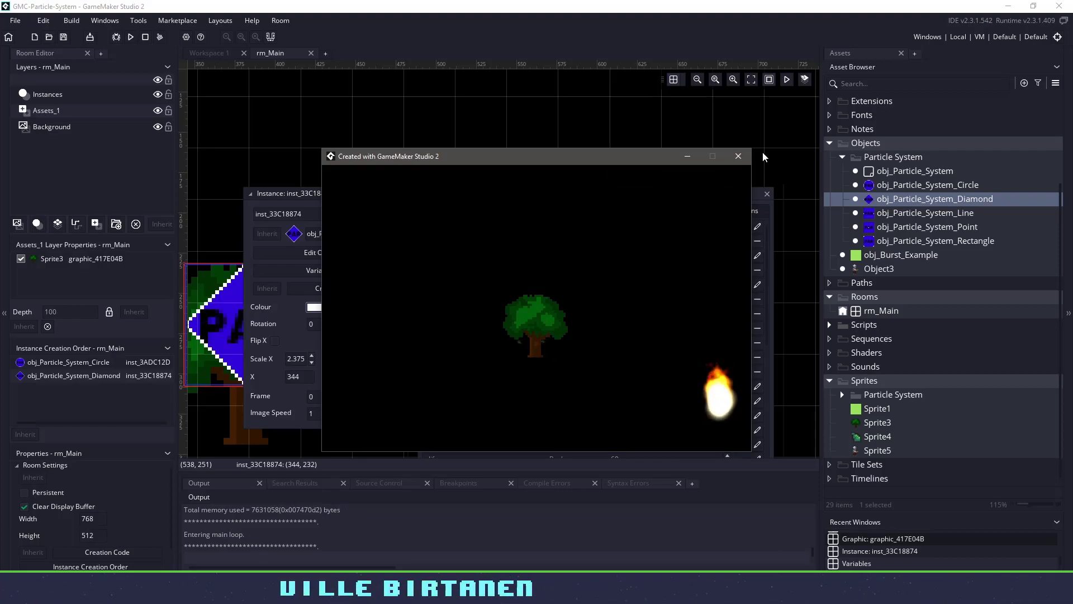
pyautogui.click(738, 156)
pyautogui.click(392, 196)
pyautogui.keyDown('ctrl'); pyautogui.scroll(-3, 468, 256); pyautogui.keyUp('ctrl')
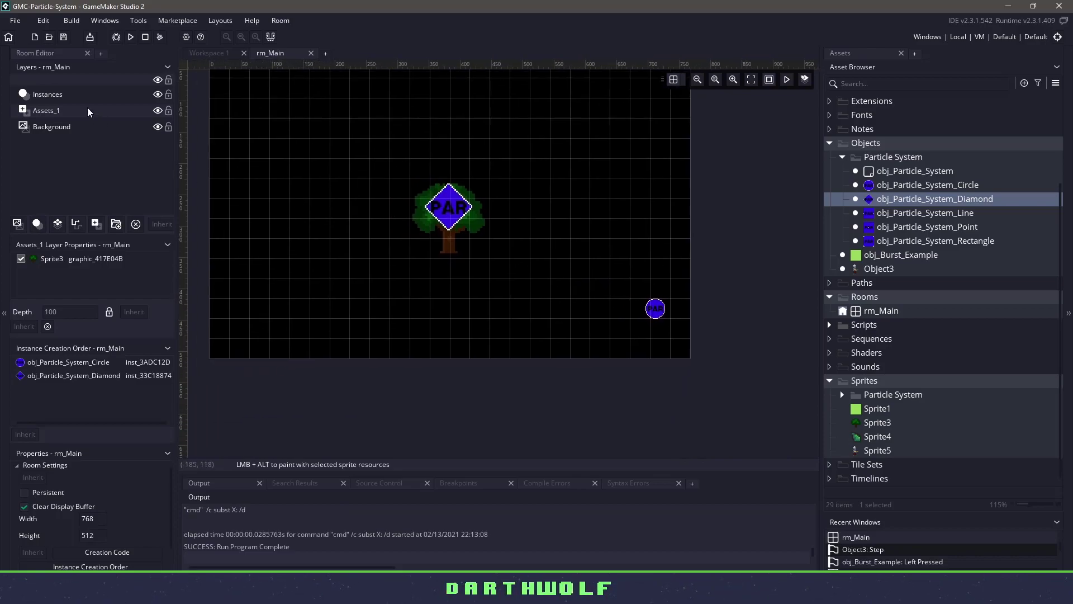
# Add a wide, stretched obj_Burst_Example block to the Instances layer below the tree at (280, 456).
pyautogui.click(72, 94)
pyautogui.click(902, 257)
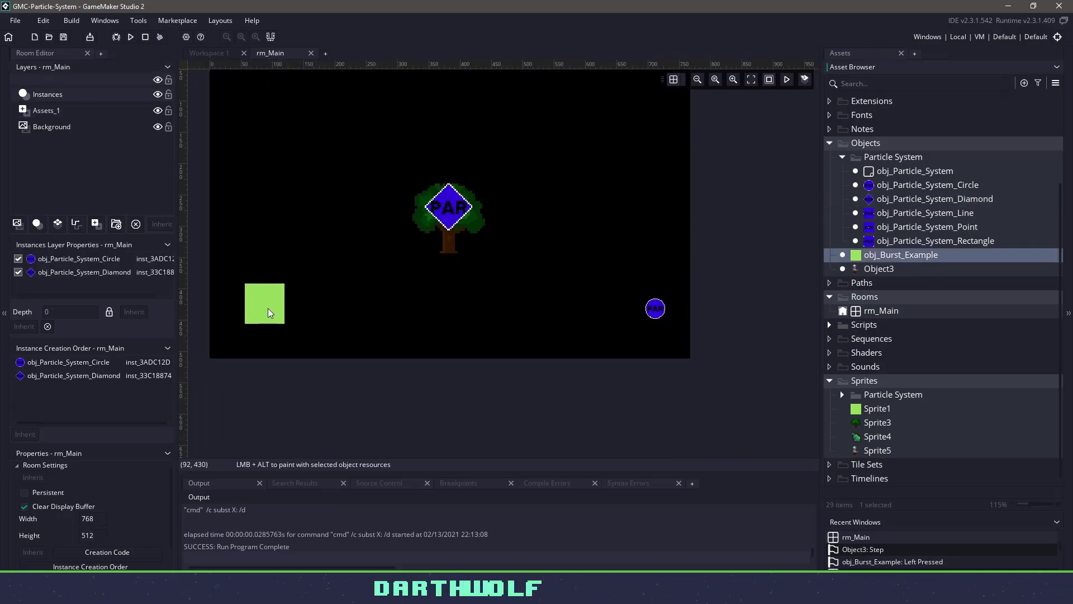
pyautogui.moveTo(268, 309); pyautogui.dragTo(524, 305)
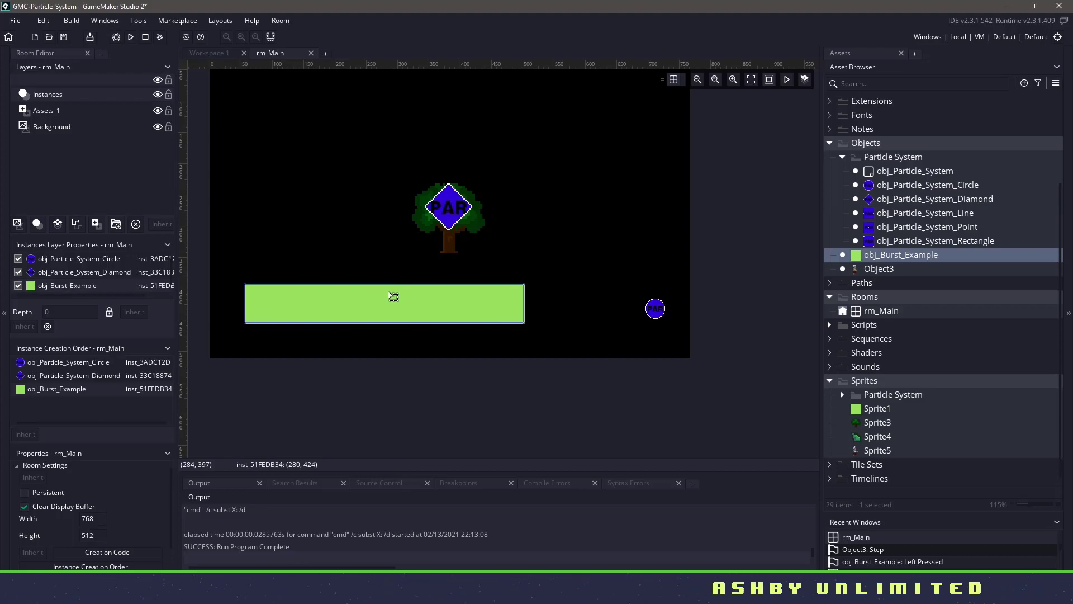
pyautogui.moveTo(393, 296); pyautogui.dragTo(393, 316)
# Place obj_Particle_System_Rectangle at (56, 384) above the green block, stretched to Scale X 14, and open its instance properties.
pyautogui.click(940, 240)
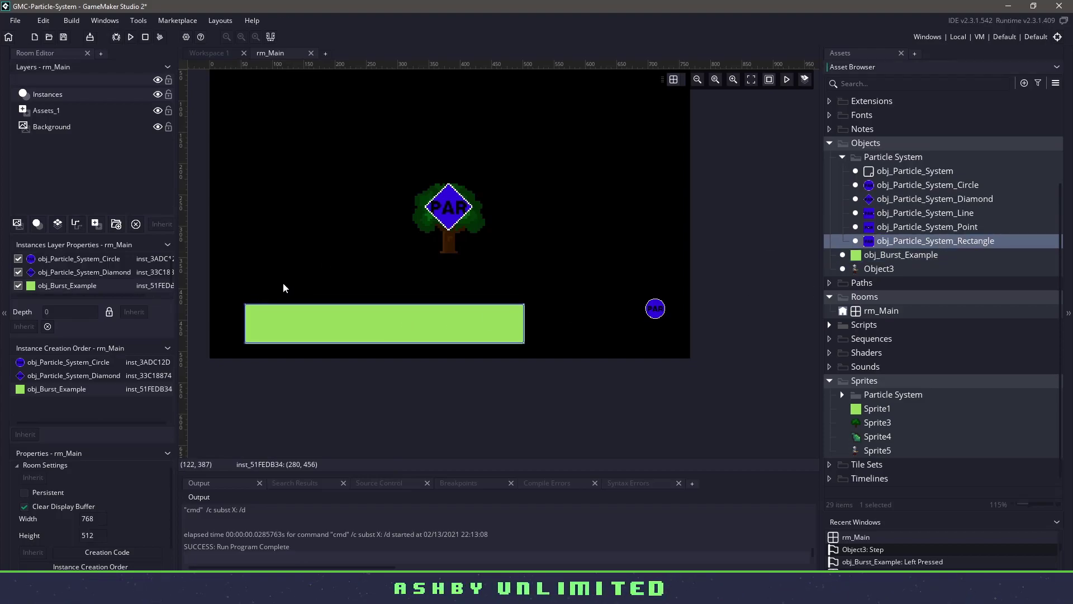
pyautogui.moveTo(248, 288); pyautogui.dragTo(525, 290)
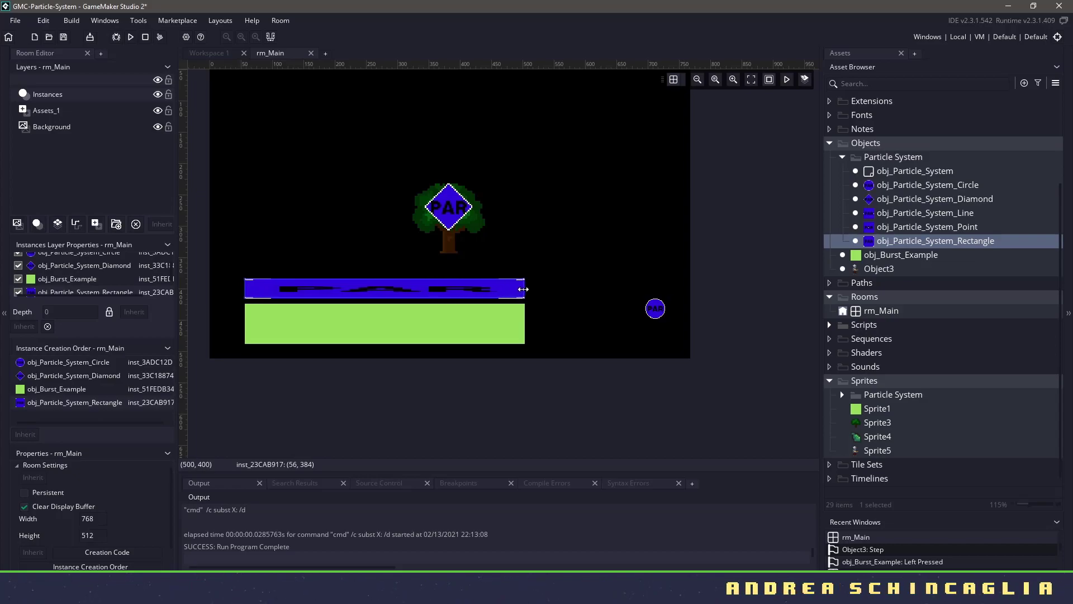
pyautogui.click(340, 318)
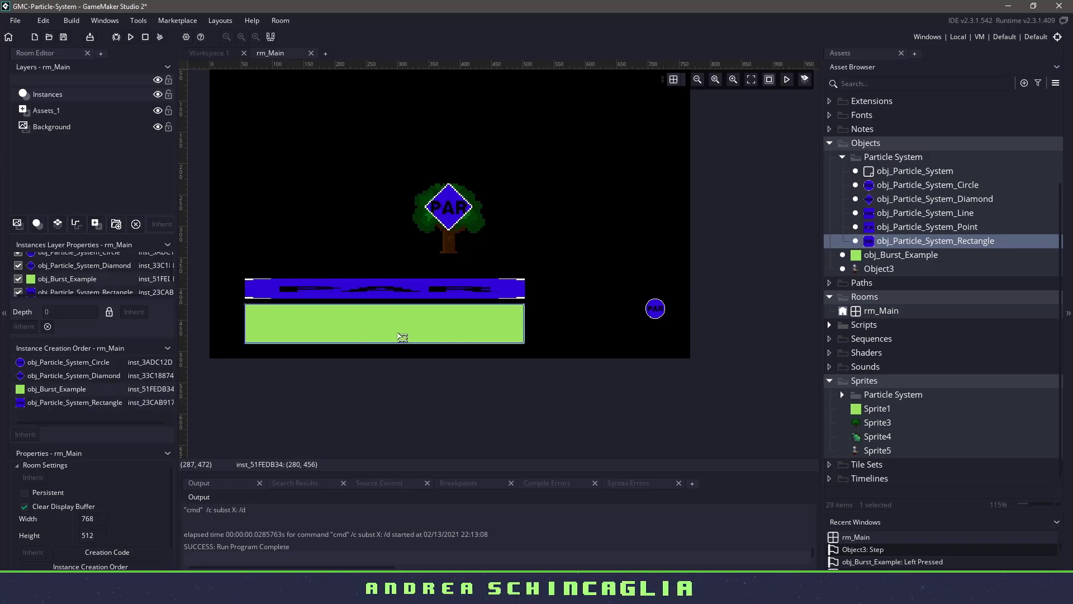
pyautogui.doubleClick(398, 293)
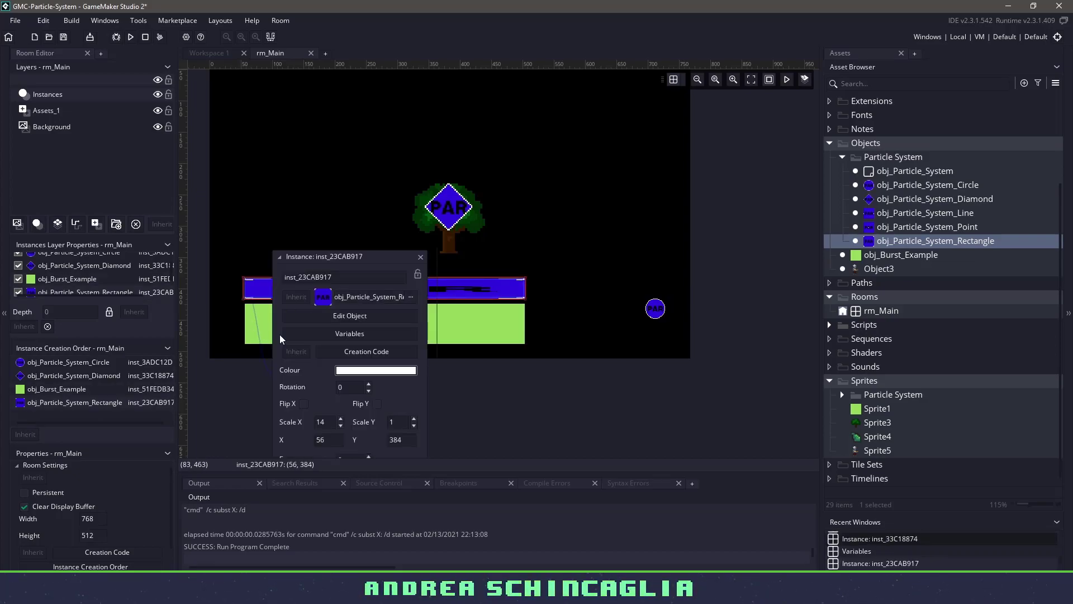
# Set the rectangle emitter instance's _name variable to "ps_button".
pyautogui.click(353, 333)
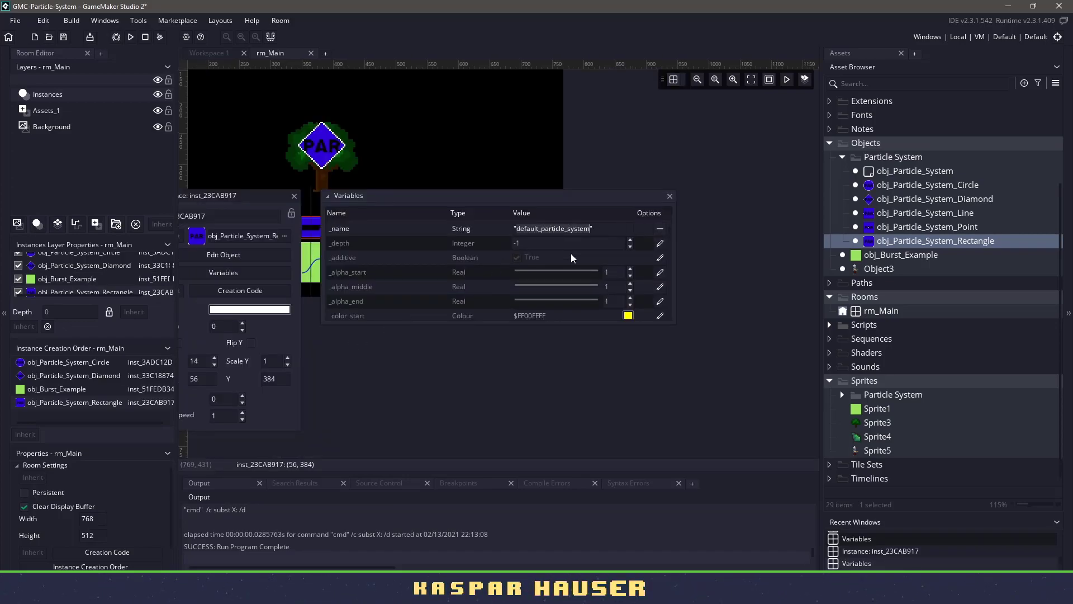
pyautogui.hotkey('ctrl', 'BackSpace')
pyautogui.write('ps_butto')
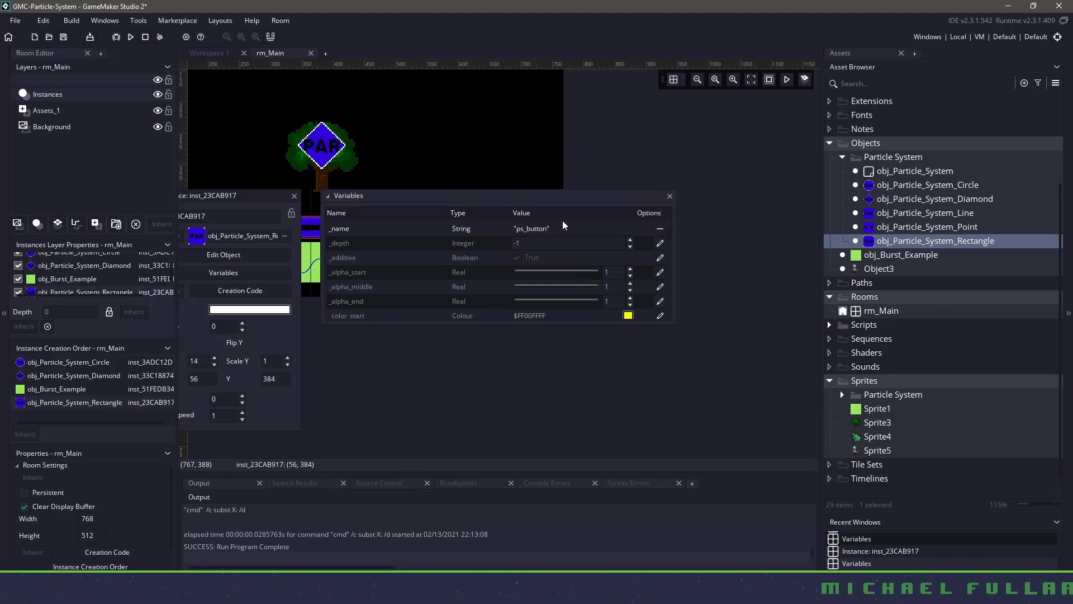
pyautogui.write('n')
# Set the rectangle emitter's _particle_count to 128, turn its _stream_particles off and close its instance properties.
pyautogui.scroll(-10, 556, 280)
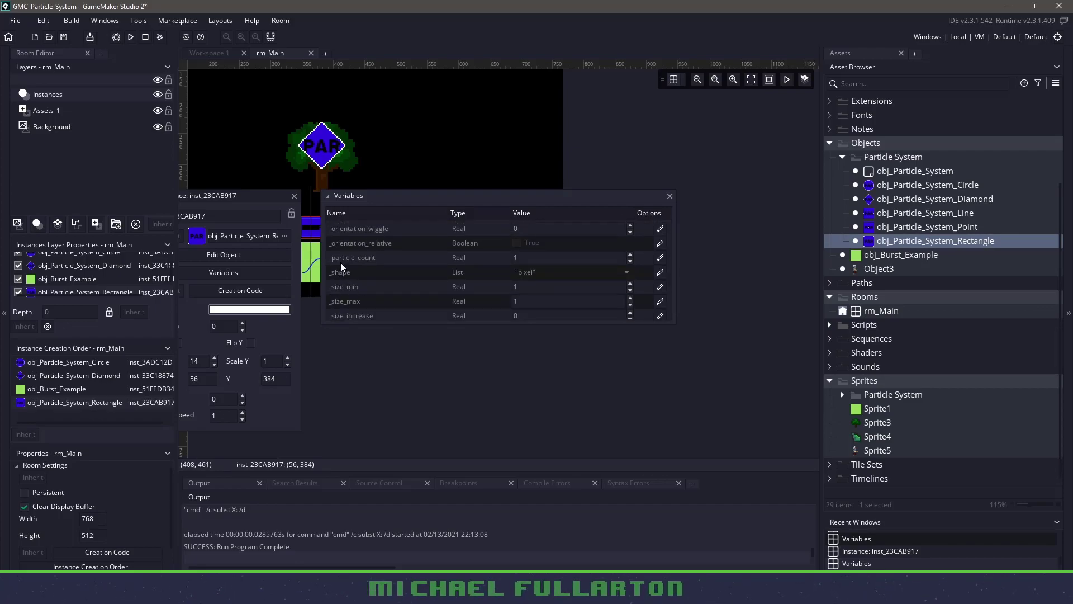
pyautogui.click(660, 258)
pyautogui.write('128')
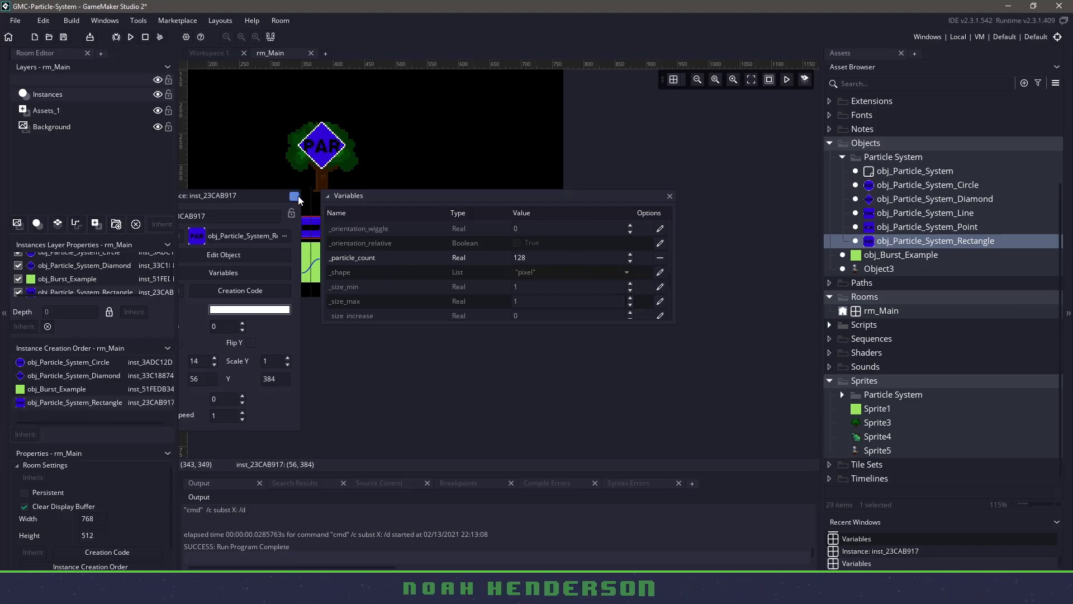
pyautogui.scroll(-5, 414, 299)
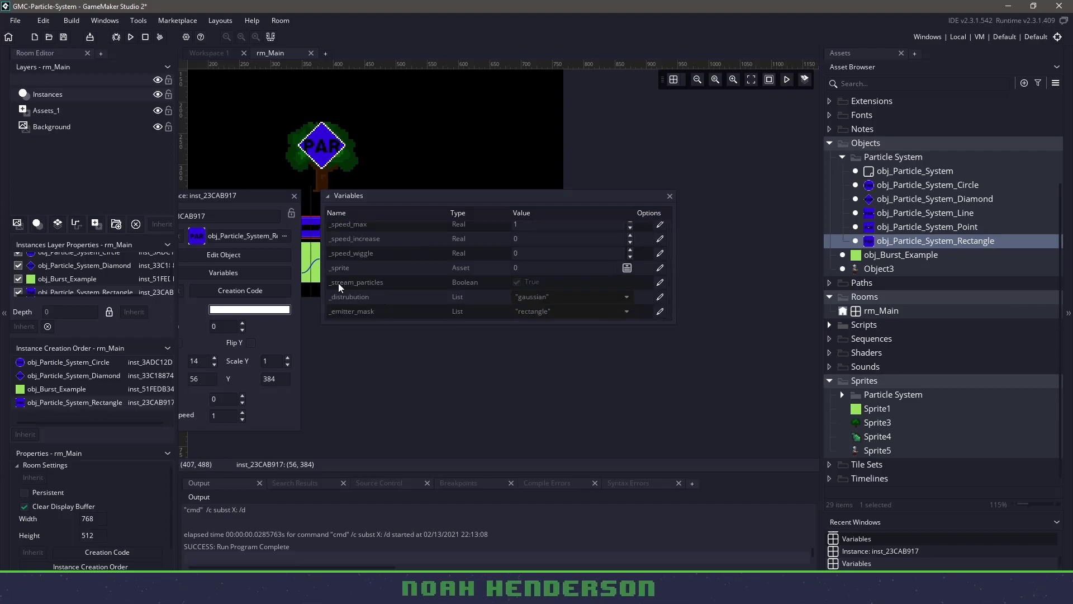
pyautogui.click(660, 281)
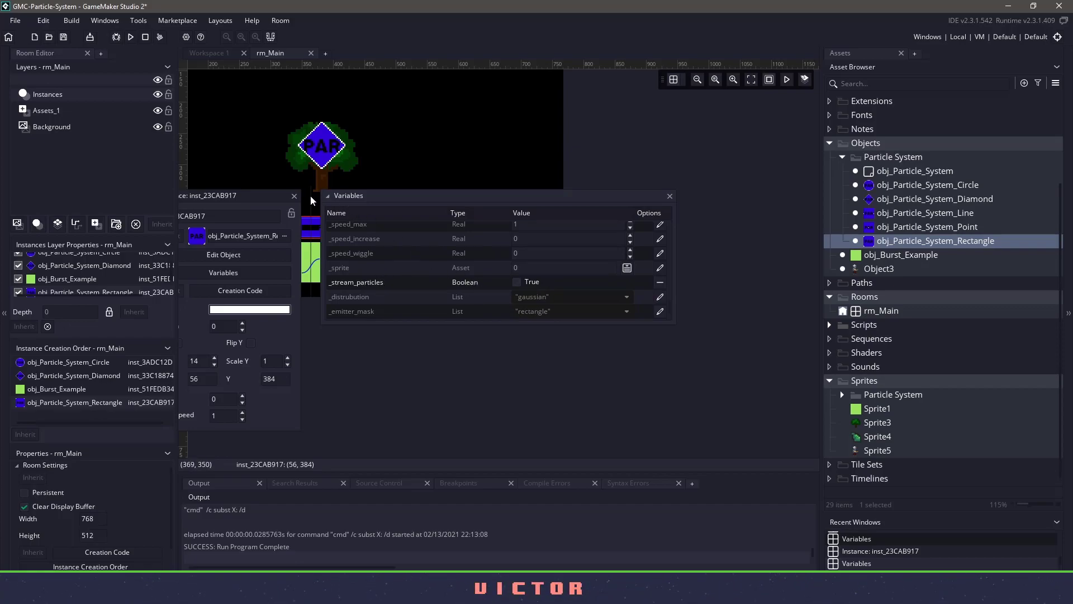
pyautogui.click(295, 196)
# Open the Left Pressed event code of obj_Burst_Example, the green block's object, in its own full-size editor tab.
pyautogui.doubleClick(362, 255)
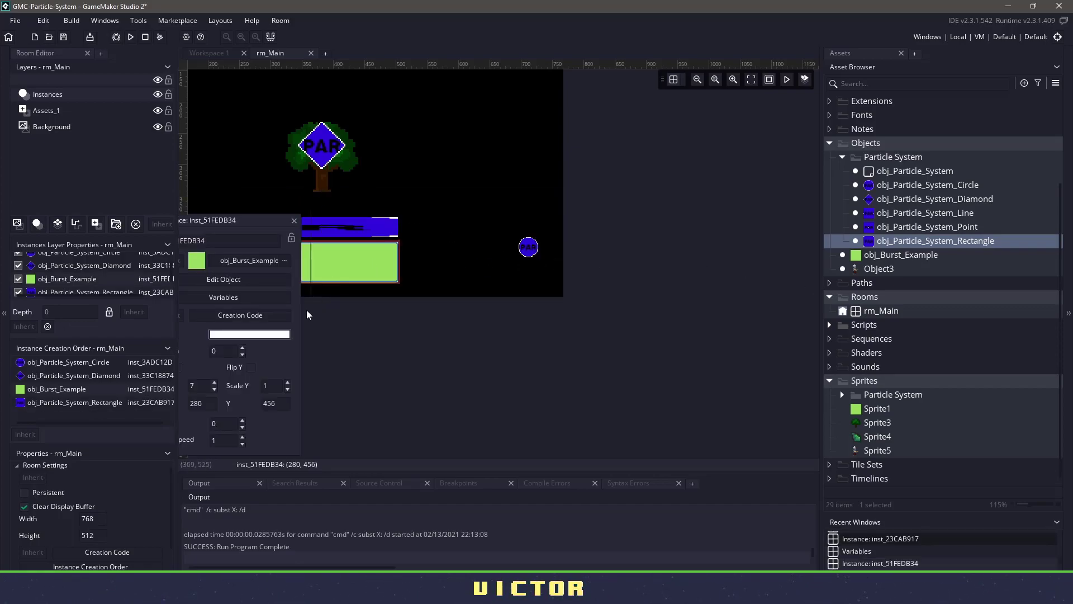
pyautogui.click(349, 266)
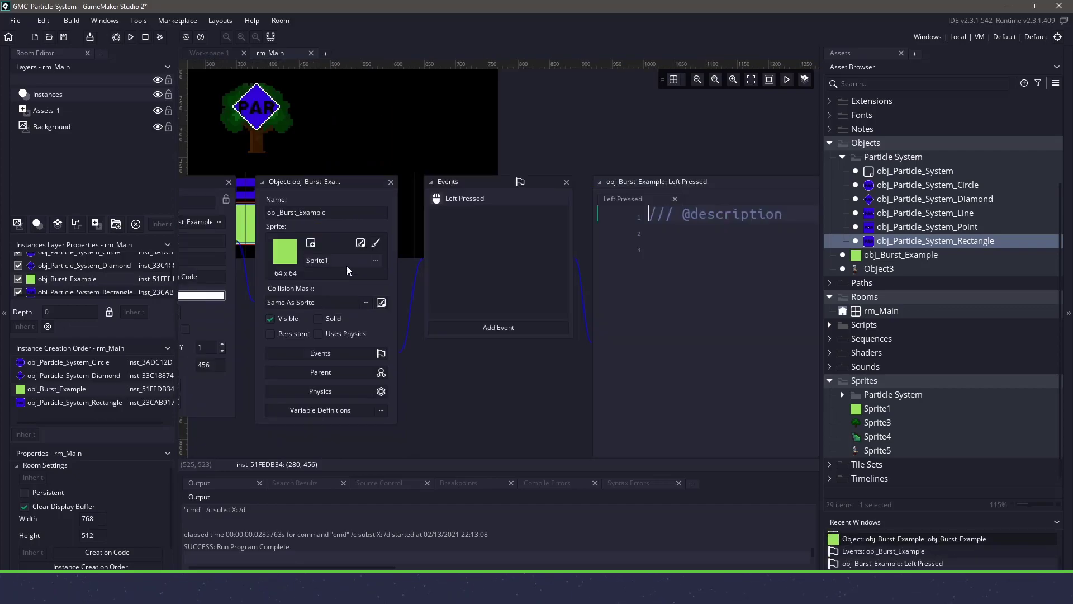
pyautogui.click(733, 271)
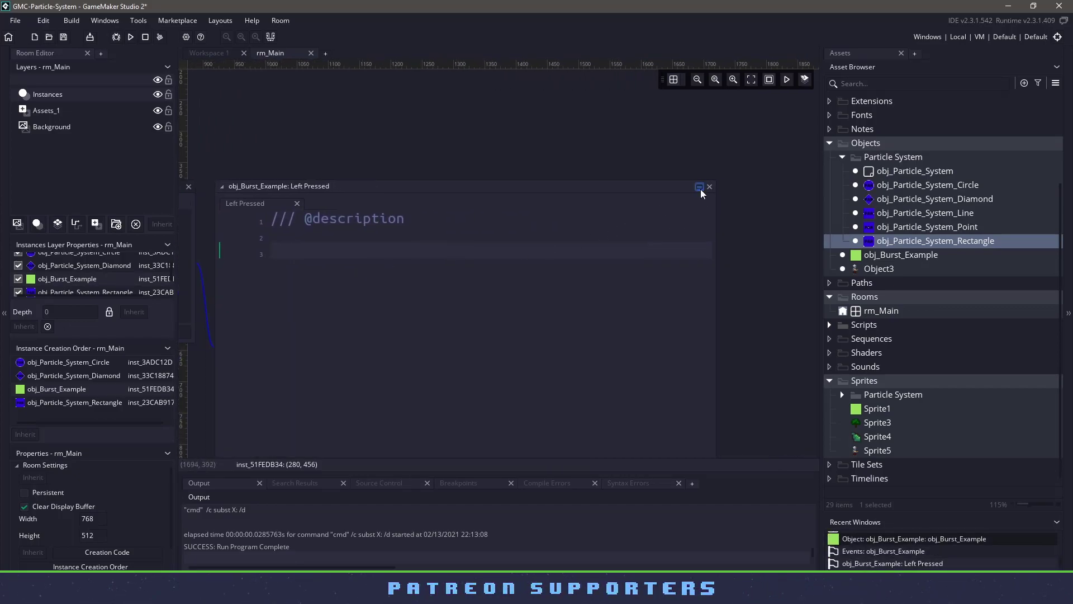
pyautogui.click(699, 188)
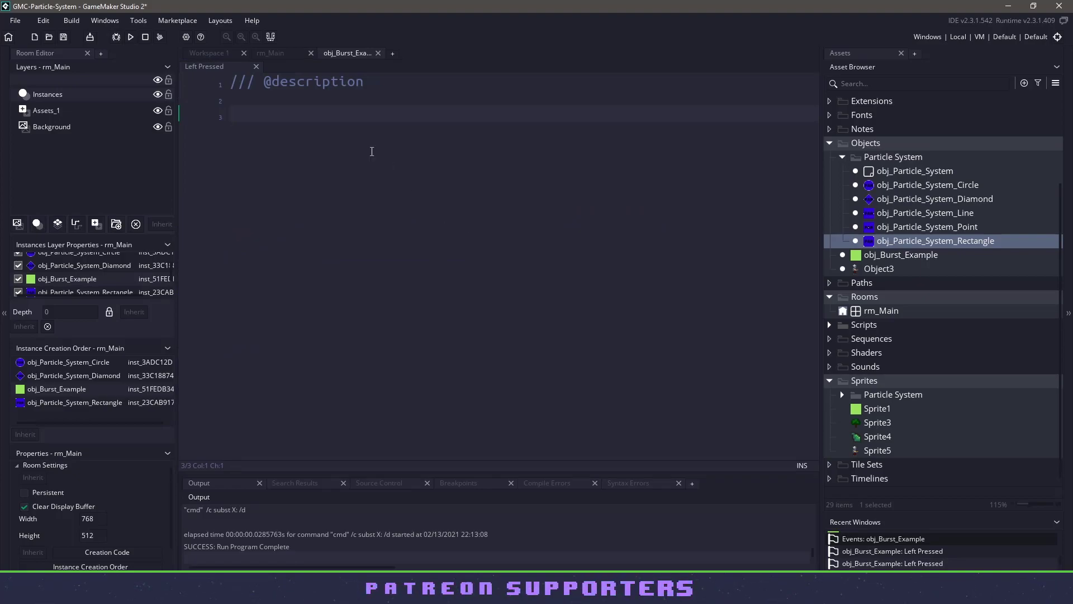
pyautogui.click(270, 53)
pyautogui.moveTo(433, 235); pyautogui.dragTo(843, 268, button='middle')
pyautogui.moveTo(330, 259); pyautogui.dragTo(330, 319)
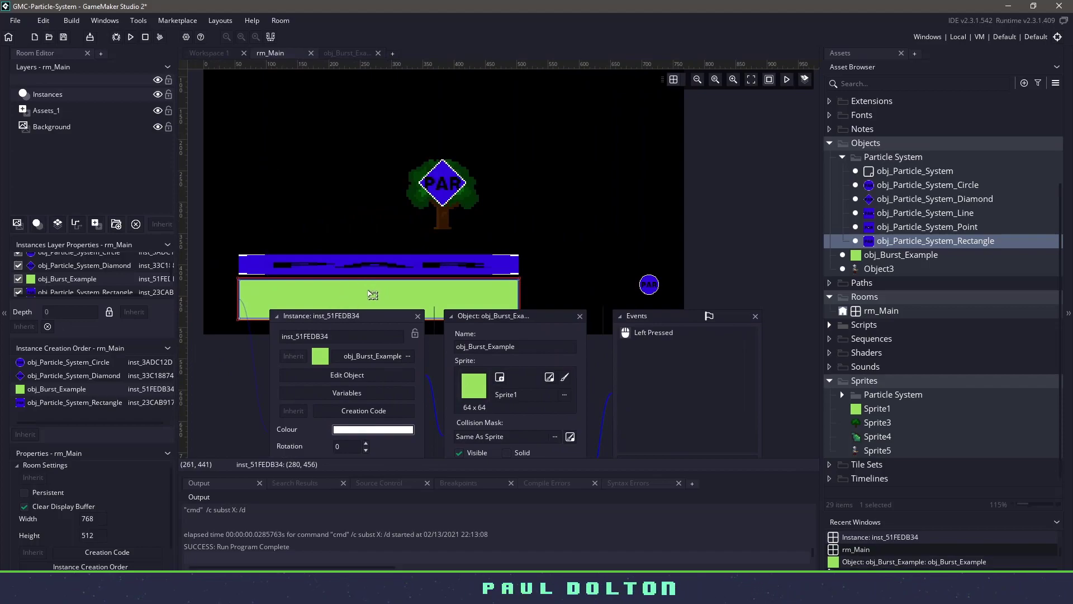
pyautogui.click(358, 53)
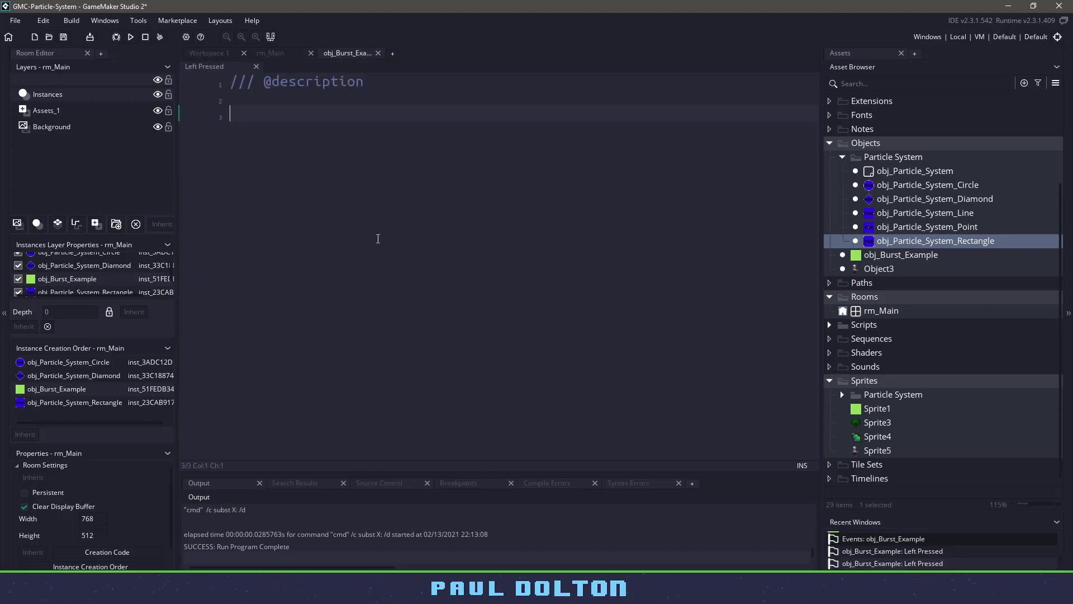
# Write the line var instance = ps_find("ps_button"); in the block's Left Pressed event.
pyautogui.write('stance ')
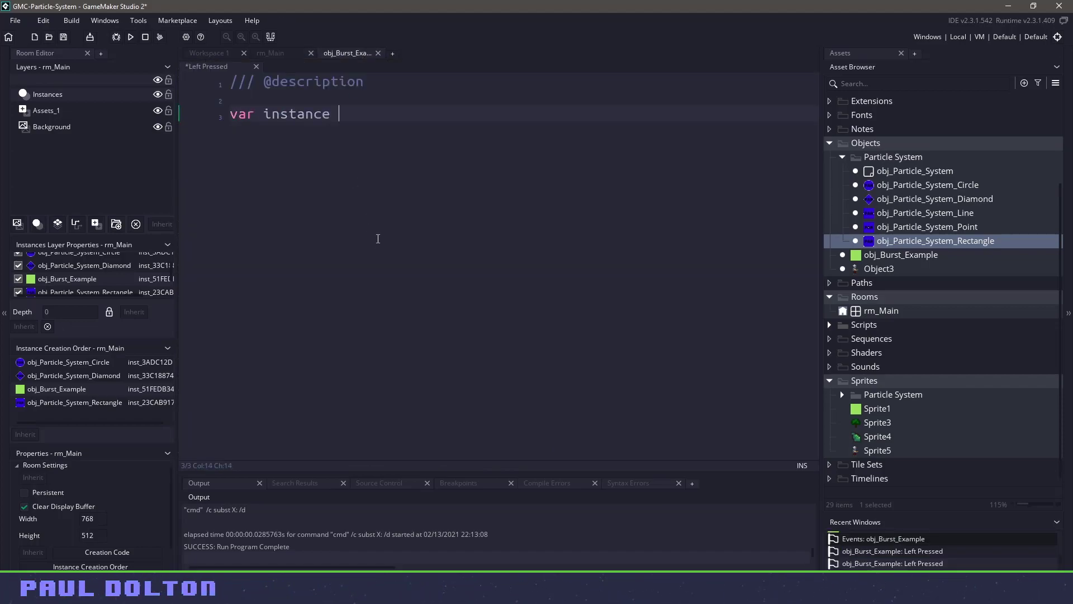
pyautogui.write('= f')
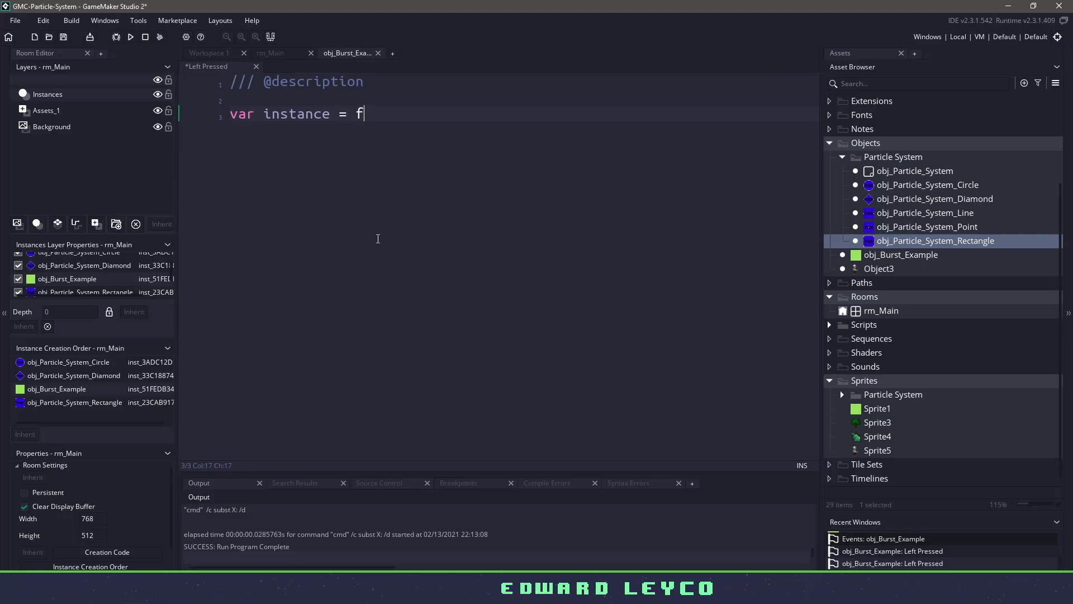
pyautogui.write('s_find("ps_button')
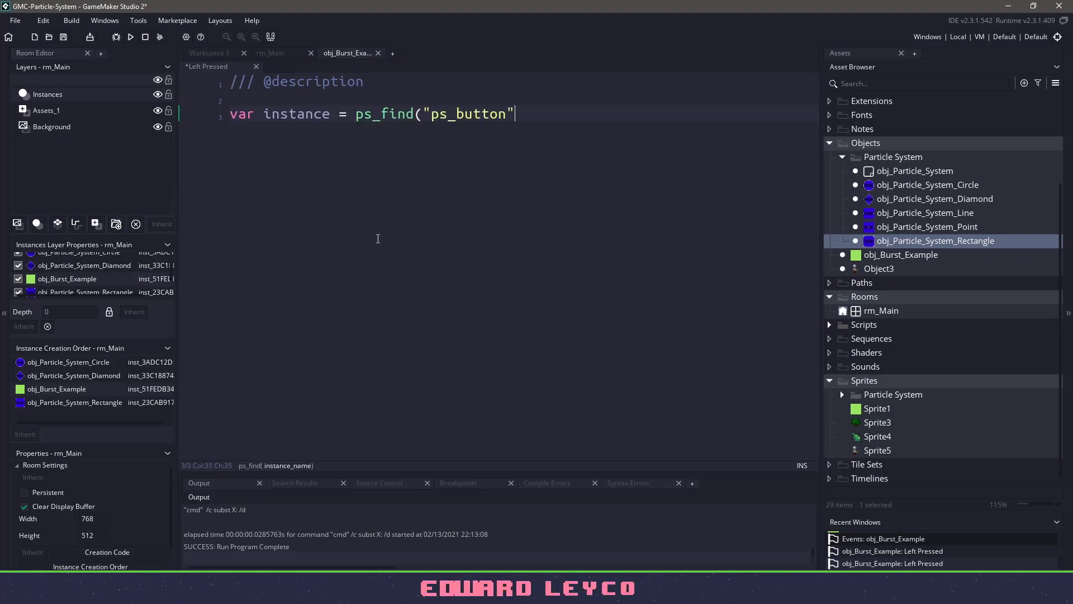
pyautogui.write(';')
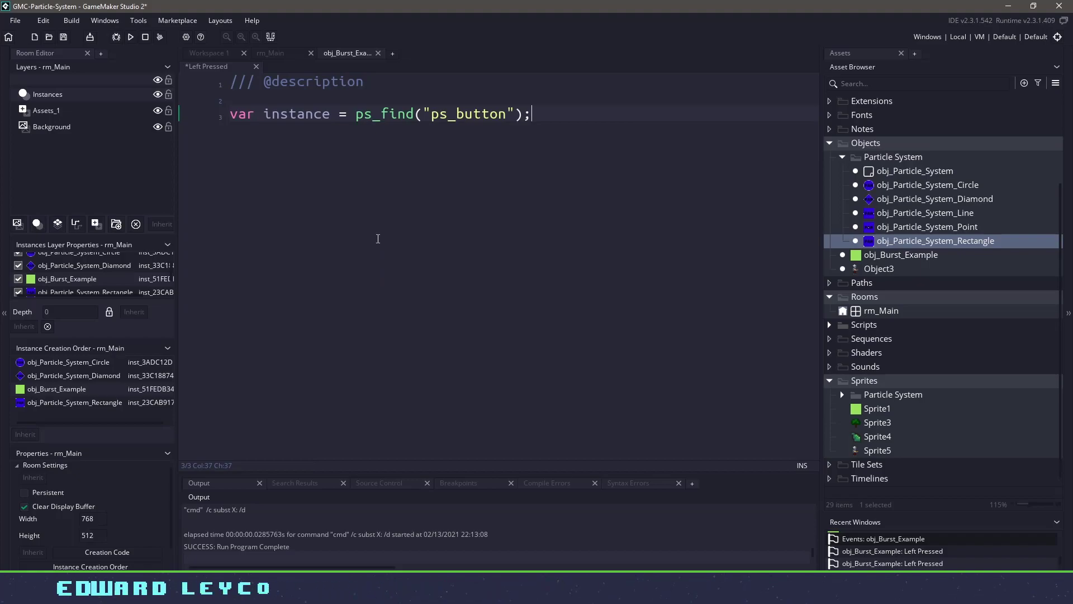
# Examine how the ps_find function looks up a particle system by name and what it returns, and return to the event code.
pyautogui.doubleClick(376, 114)
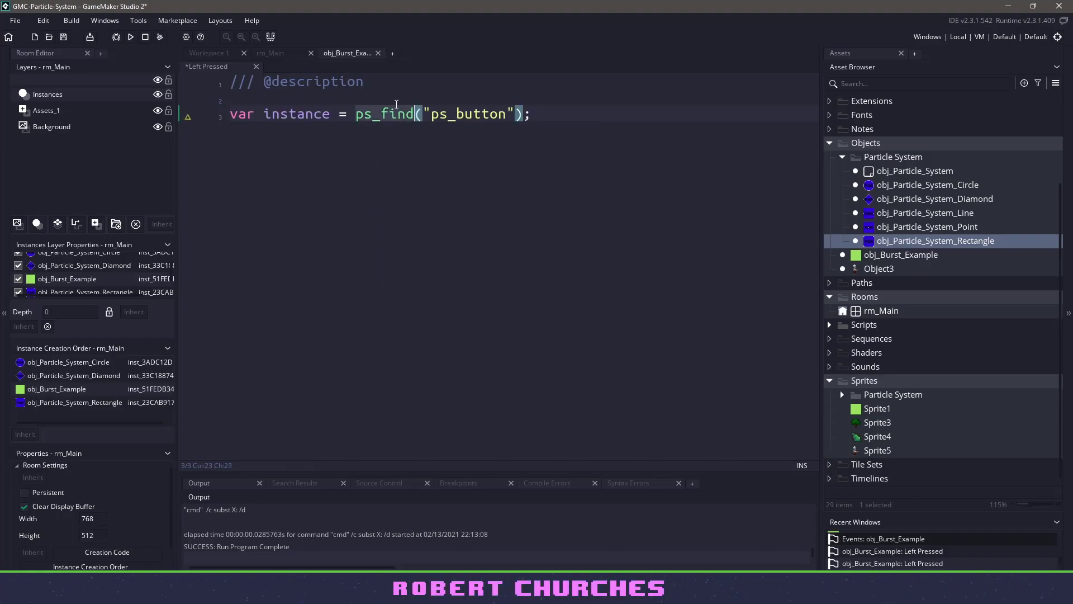
pyautogui.click(387, 120)
pyautogui.middleClick(388, 117)
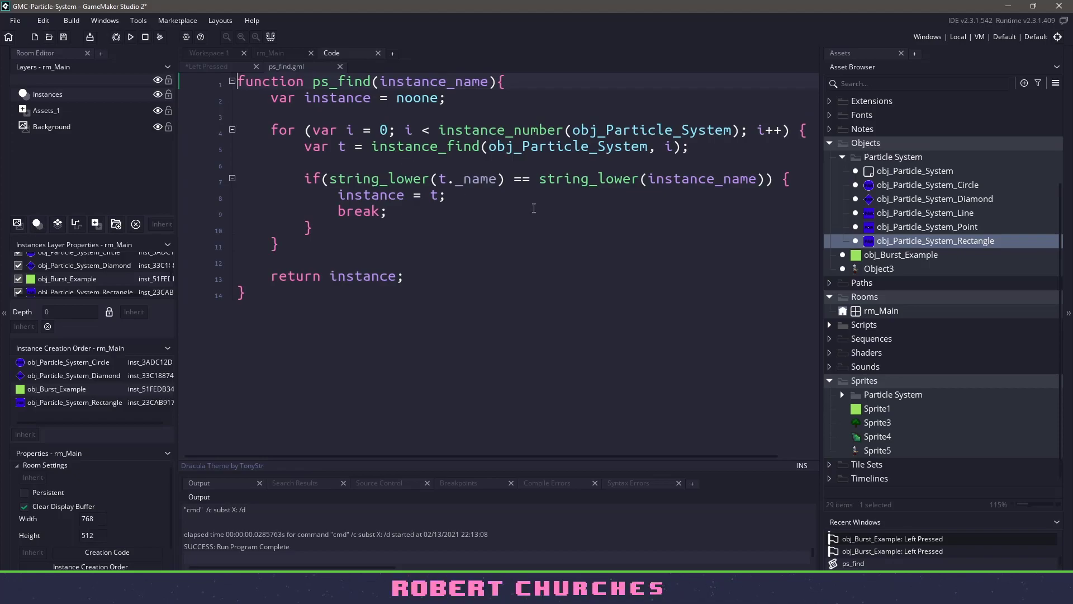
pyautogui.doubleClick(698, 131)
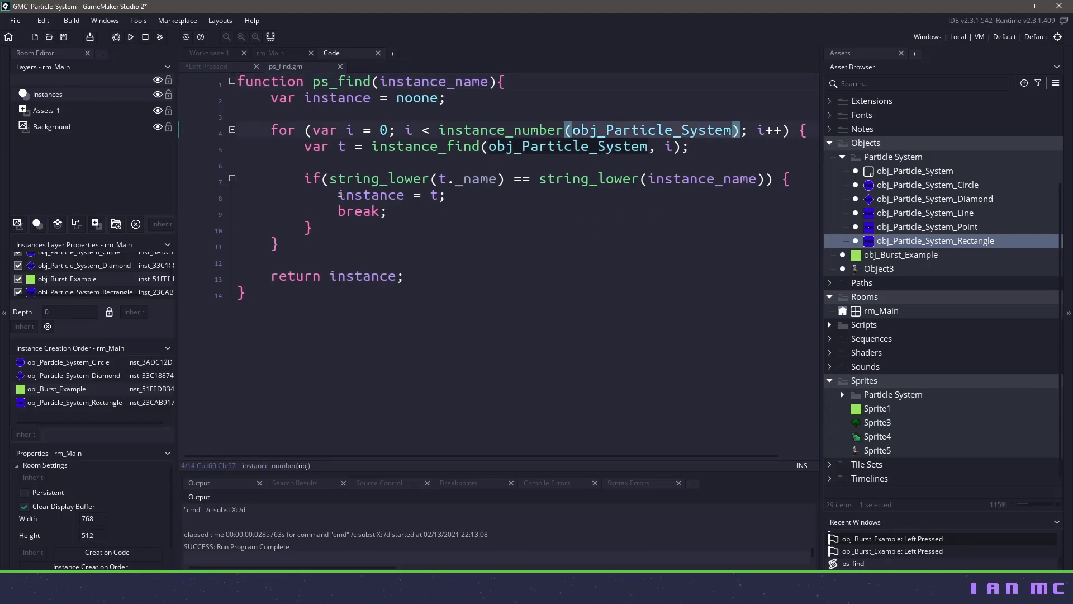
pyautogui.doubleClick(471, 178)
pyautogui.doubleClick(465, 82)
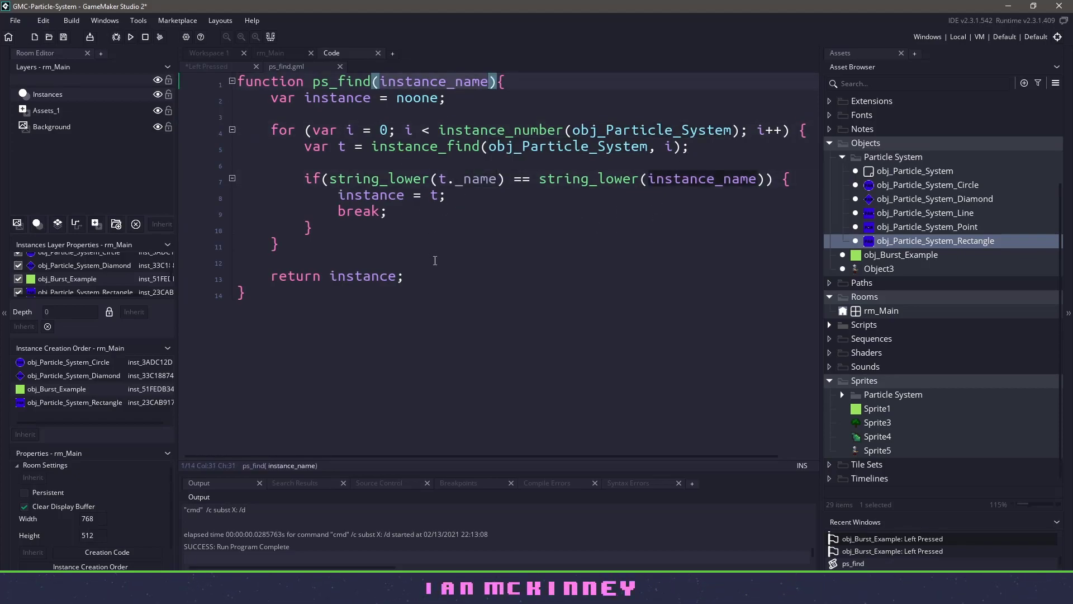
pyautogui.click(405, 195)
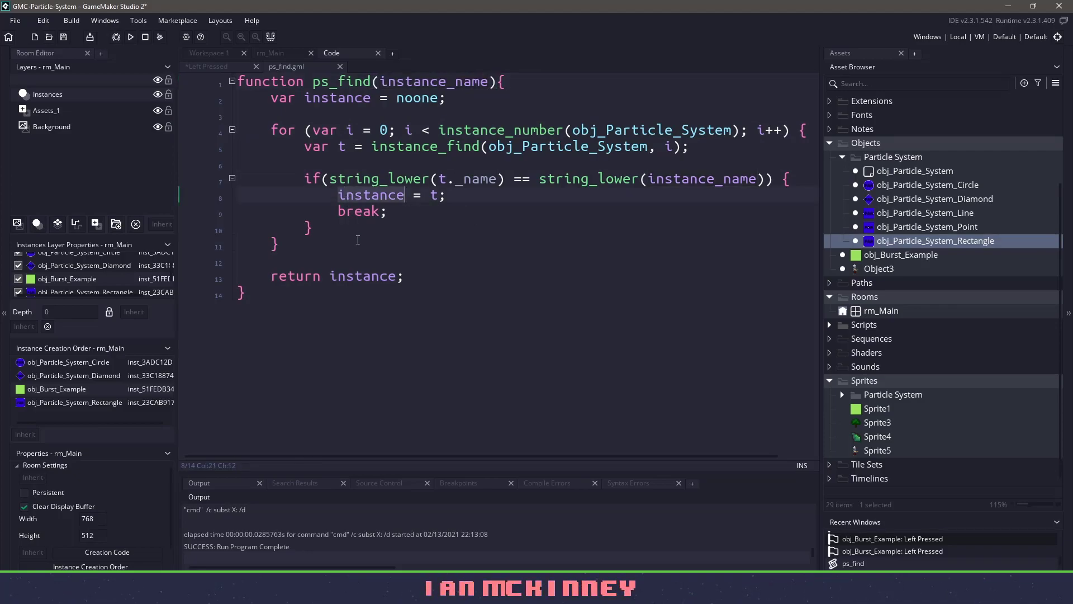
pyautogui.doubleClick(412, 98)
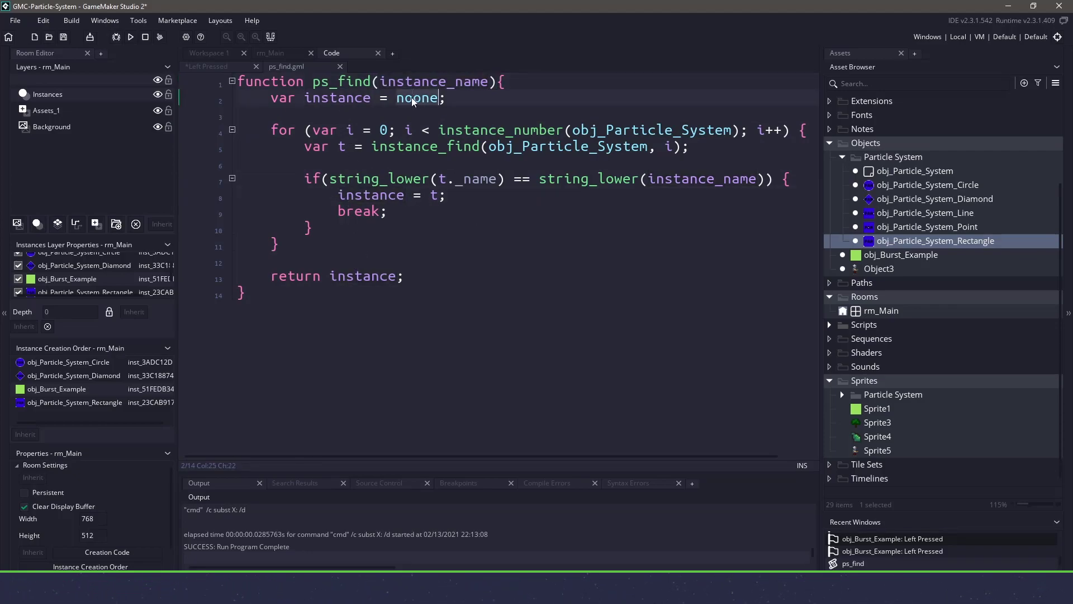
pyautogui.middleClick(319, 69)
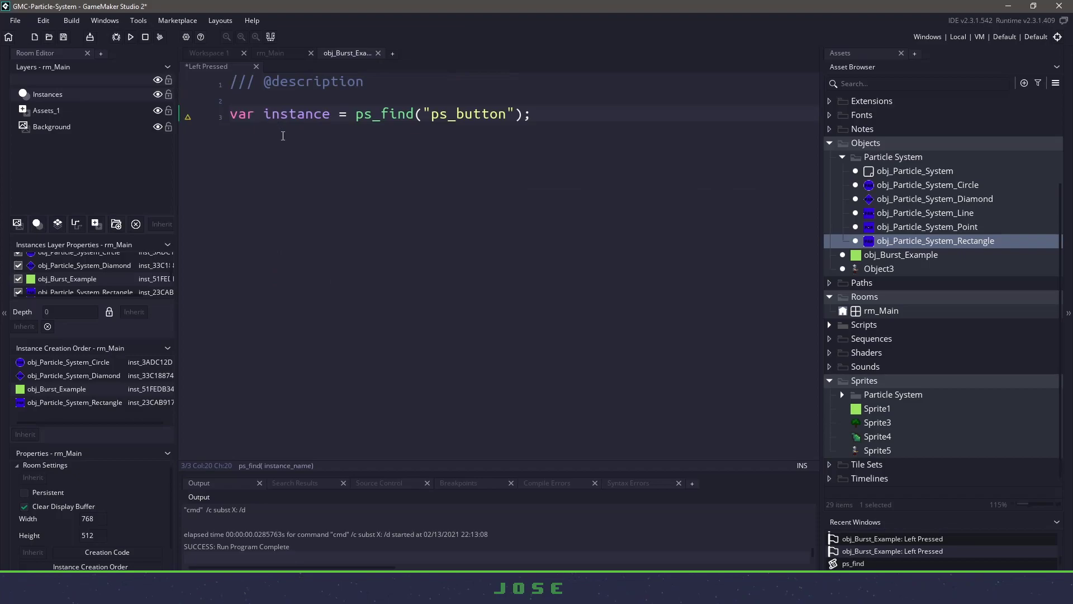
# Add an if(instance != noone) block that calls instance.burst(); to the Left Pressed event and save the project.
pyautogui.press('End')
pyautogui.press('Return')
pyautogui.press('Return')
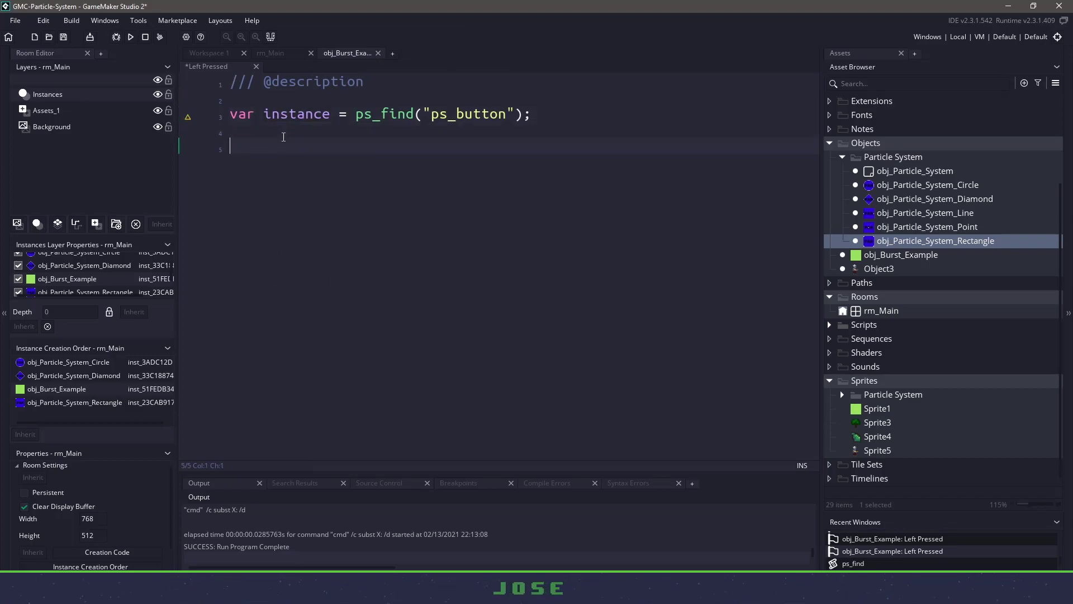
pyautogui.write('if(instance != noo')
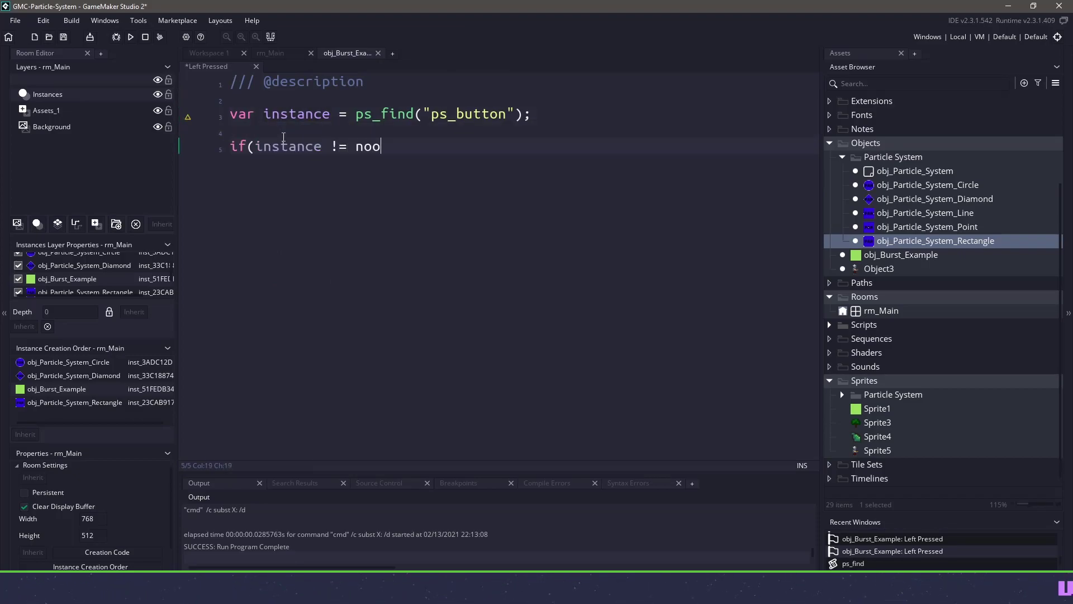
pyautogui.write('ne) { \t')
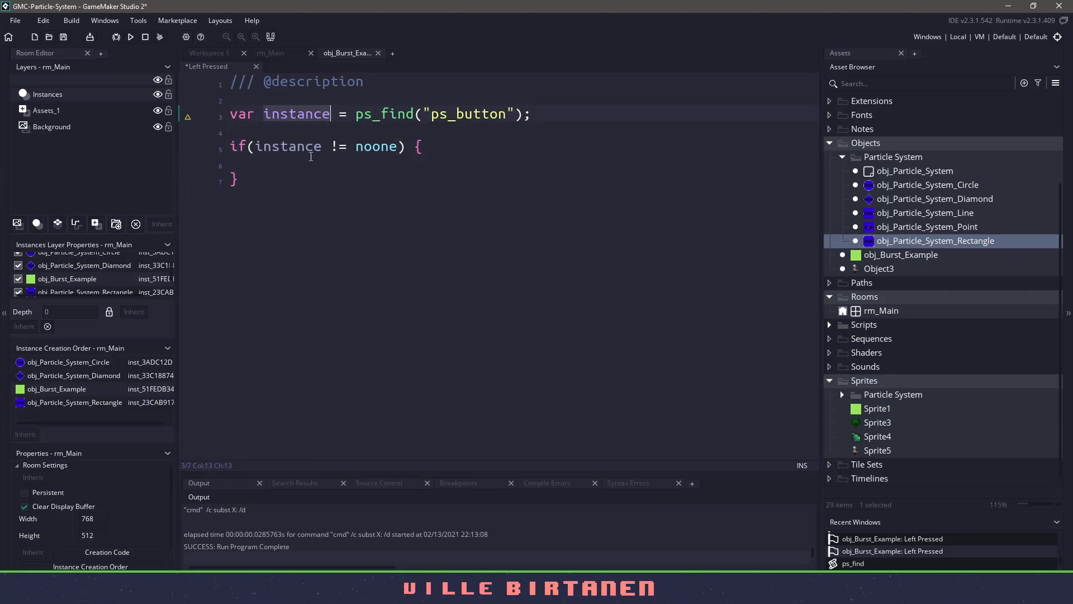
pyautogui.write('instance.bu')
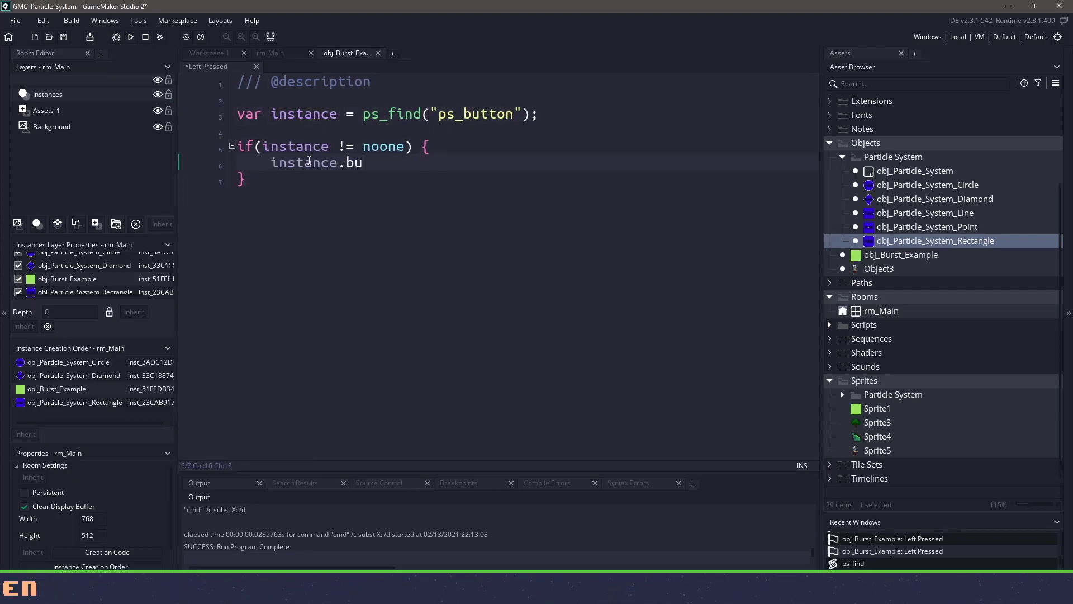
pyautogui.write('rst();')
pyautogui.hotkey('ctrl', 's')
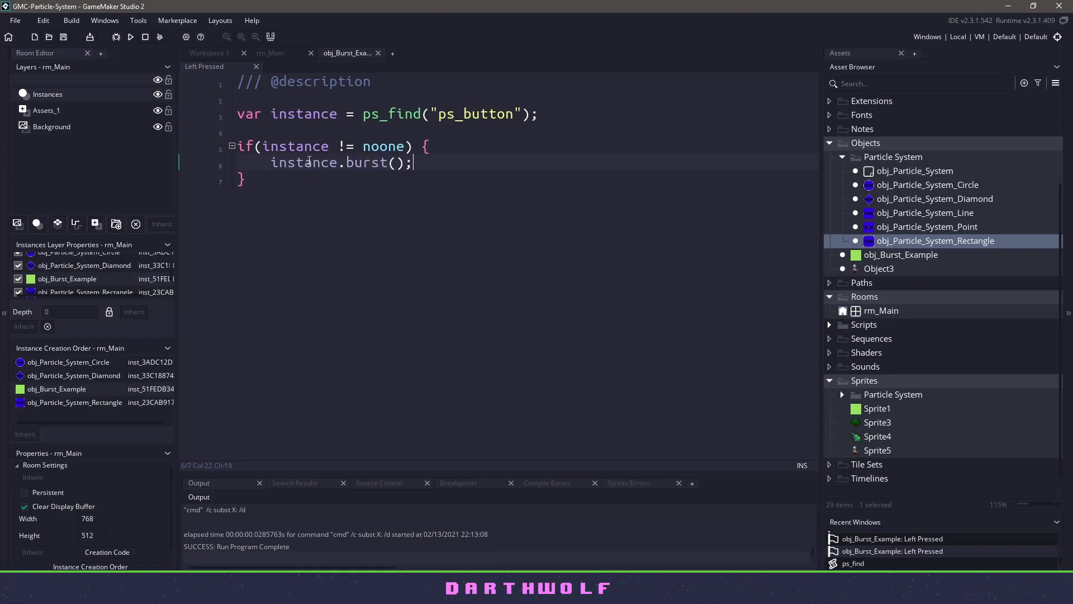
# Test-run the game to try the green block's particle burst, and close the game, the event code and the instance properties.
pyautogui.press('F5')
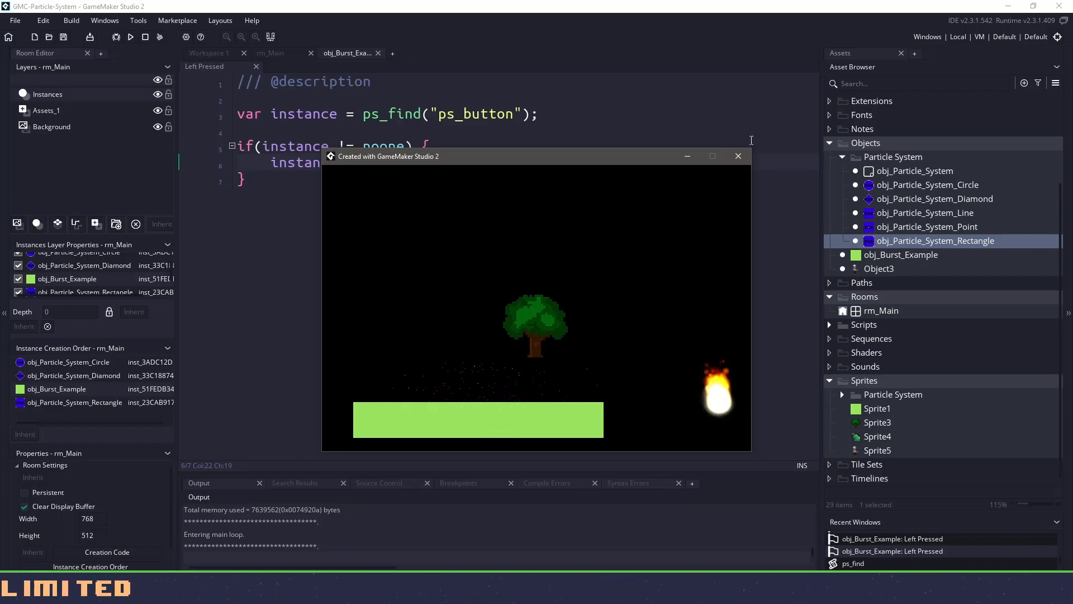
pyautogui.click(737, 156)
pyautogui.click(378, 53)
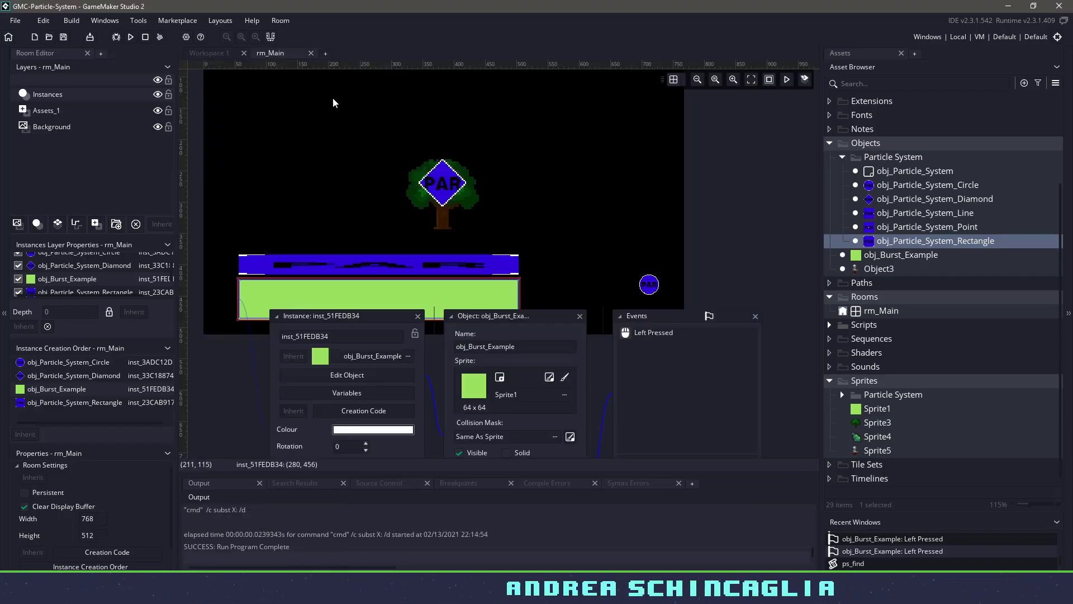
pyautogui.click(418, 315)
# Place an Object3 character instance in the room's upper-left area at (176, 144).
pyautogui.keyDown('ctrl'); pyautogui.scroll(-3, 480, 296); pyautogui.keyUp('ctrl')
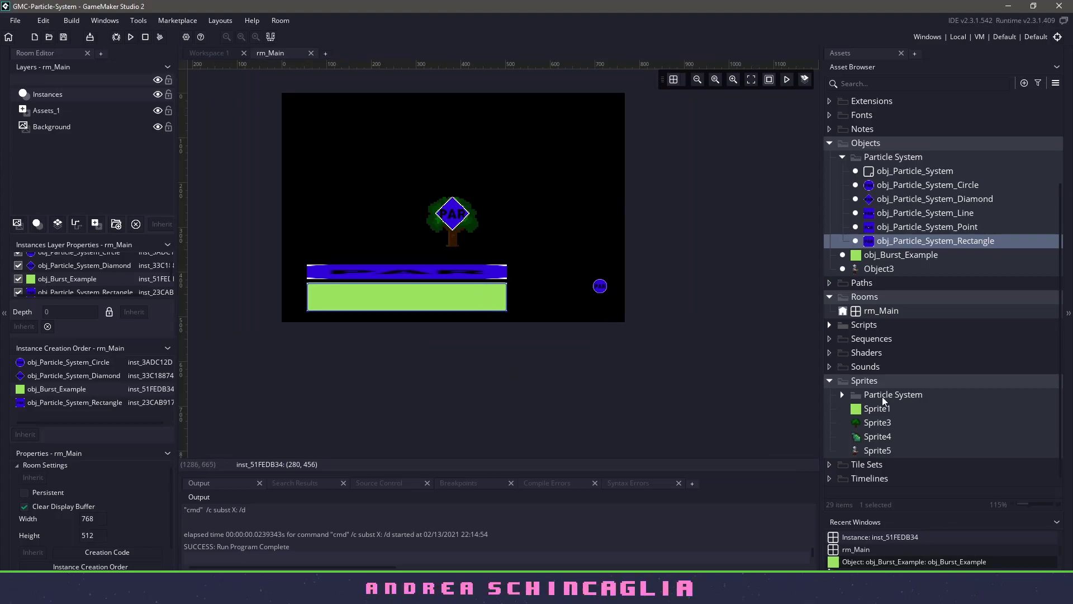
pyautogui.moveTo(881, 273); pyautogui.dragTo(362, 146)
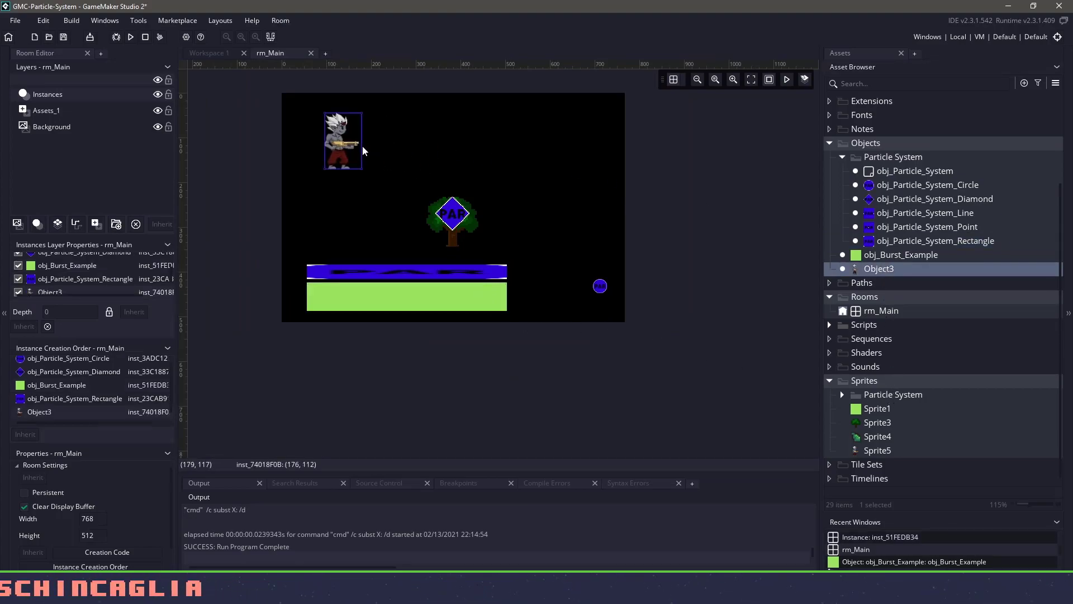
pyautogui.moveTo(398, 174); pyautogui.dragTo(410, 204, button='middle')
pyautogui.moveTo(357, 180); pyautogui.dragTo(359, 195)
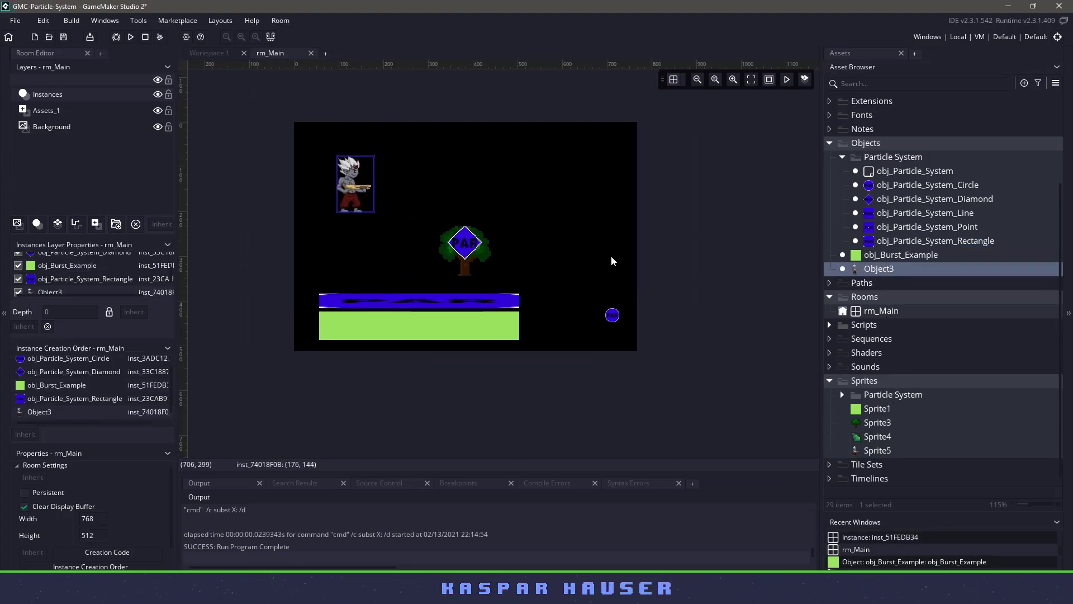
# Open Object3 from the character instance and examine both animation frames of its Sprite5 sprite, and return to rm_Main.
pyautogui.doubleClick(350, 189)
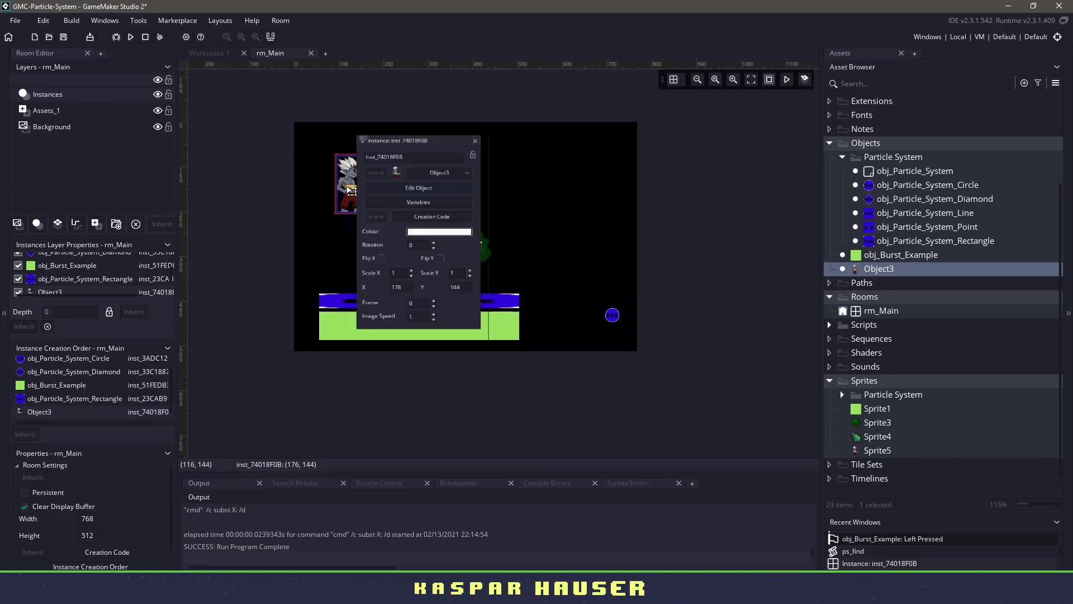
pyautogui.click(429, 189)
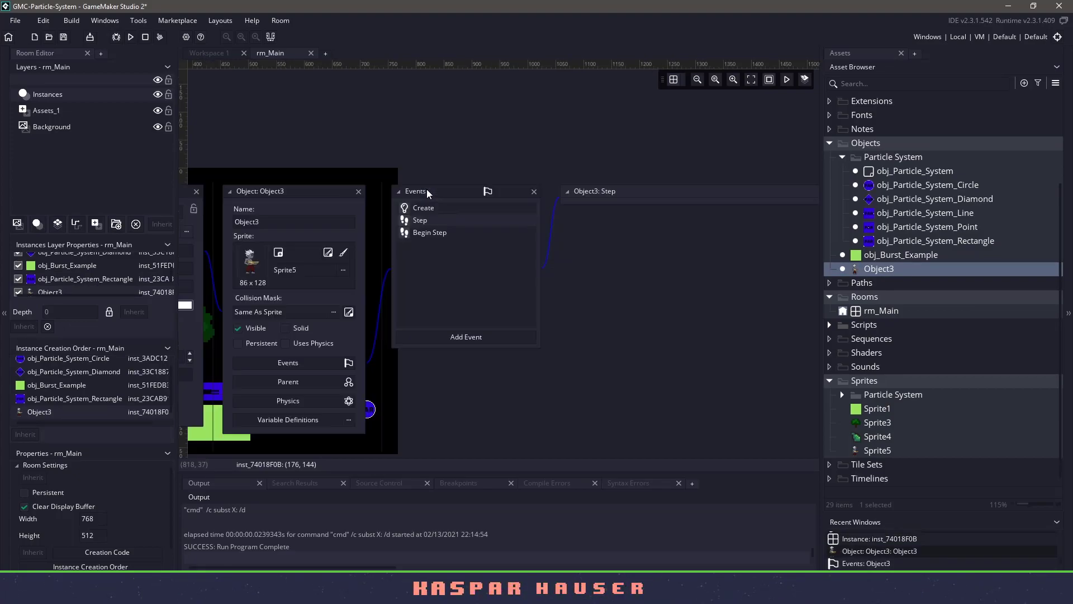
pyautogui.click(328, 254)
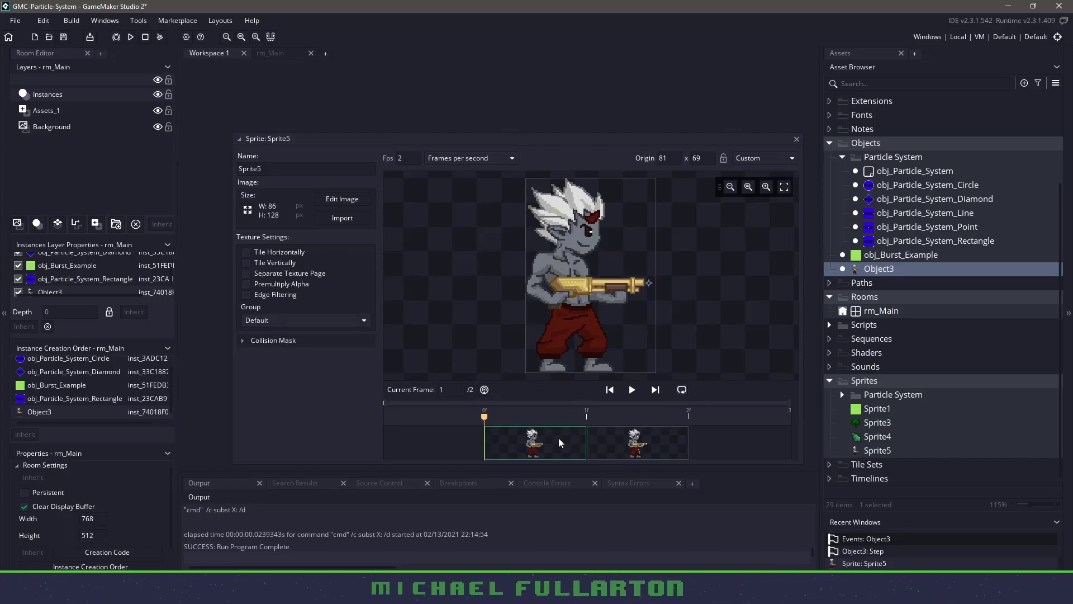
pyautogui.click(619, 428)
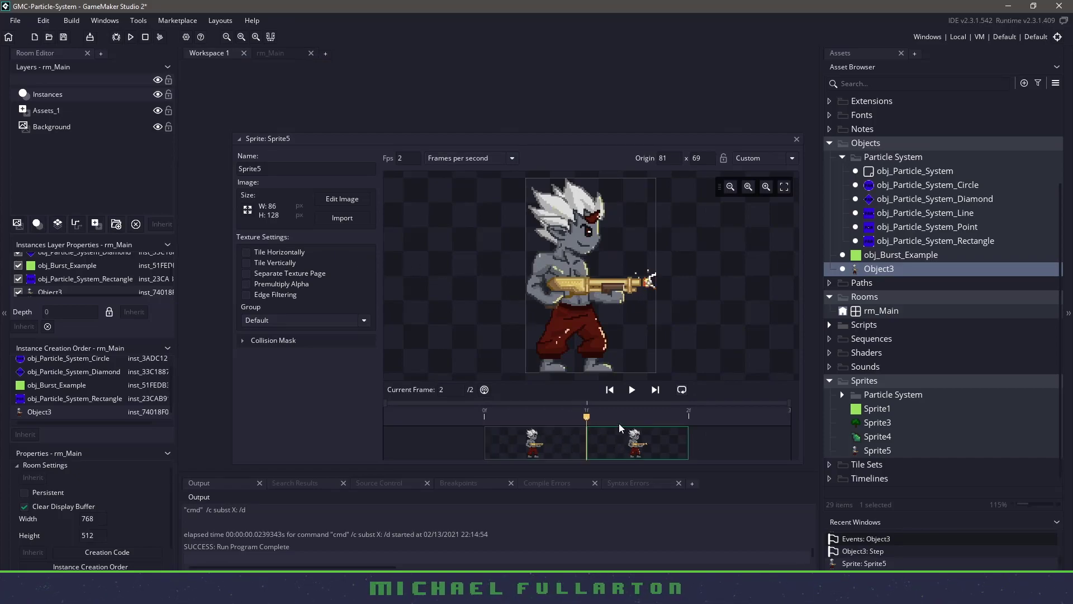
pyautogui.click(795, 139)
pyautogui.click(283, 54)
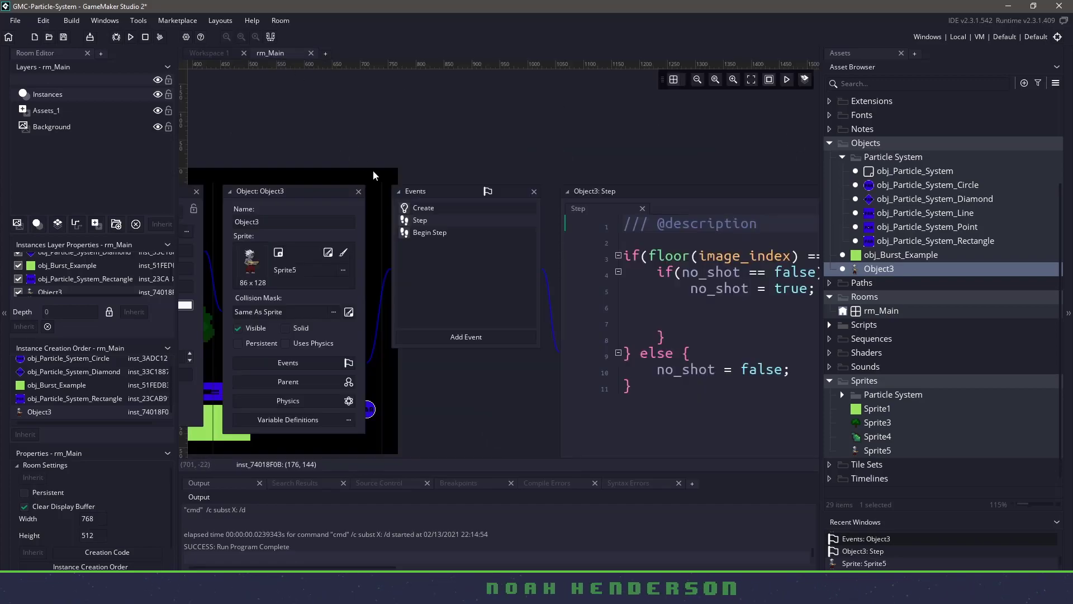
# Examine the image_index and no_shot conditions in Object3's Step event code, and close the object's windows.
pyautogui.click(696, 330)
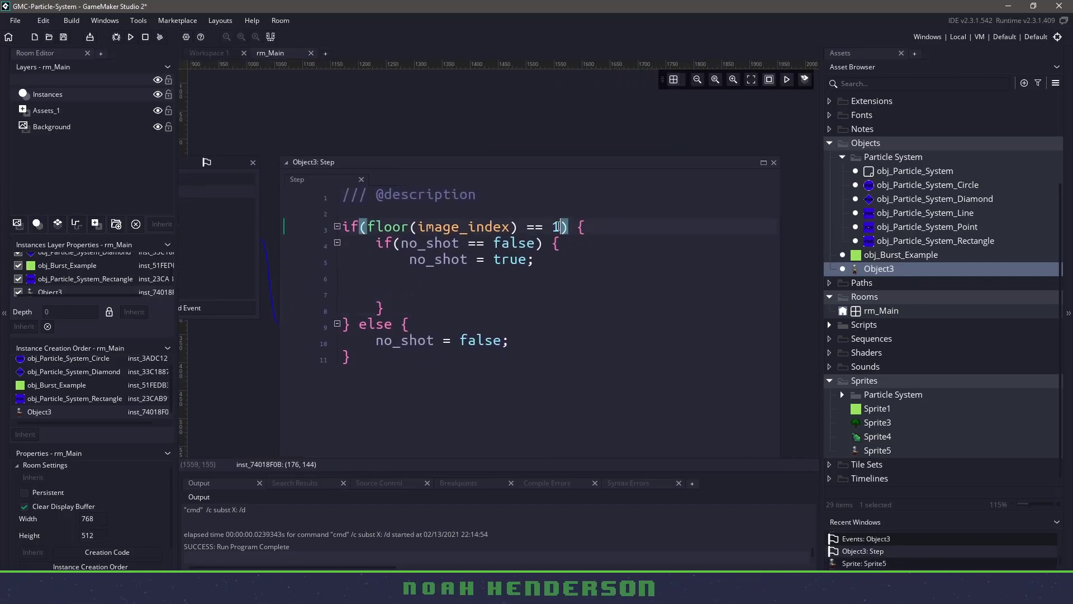
pyautogui.moveTo(372, 242); pyautogui.dragTo(600, 316)
pyautogui.click(425, 292)
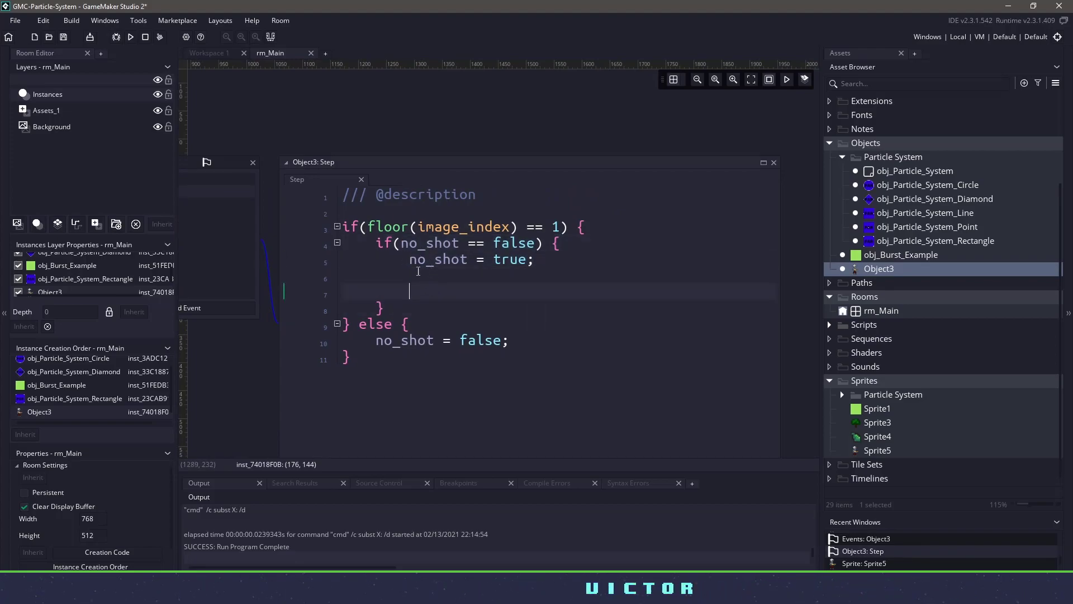
pyautogui.click(246, 291)
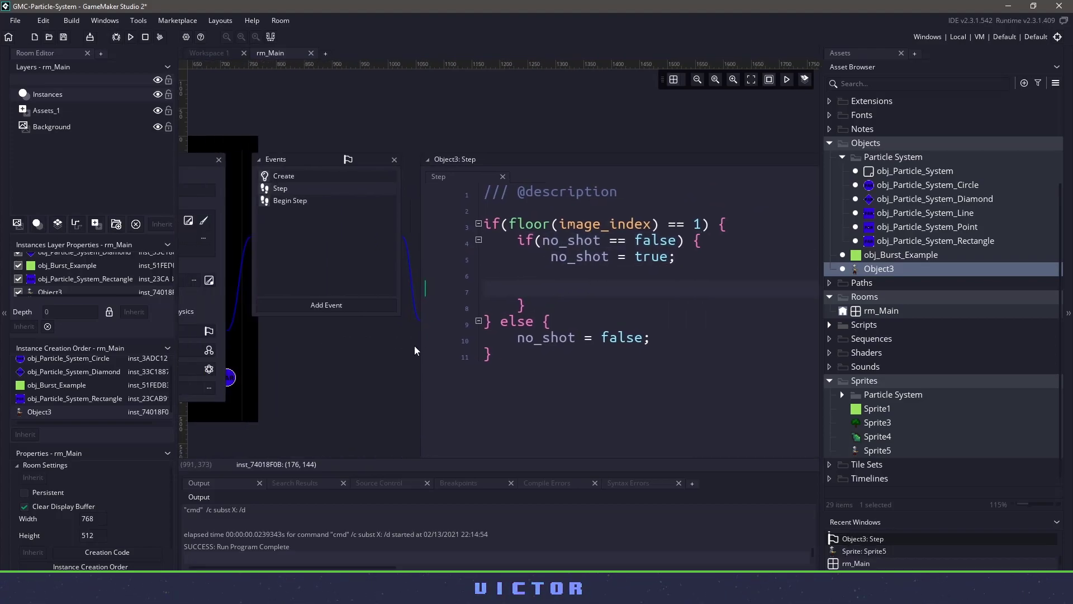
pyautogui.click(327, 161)
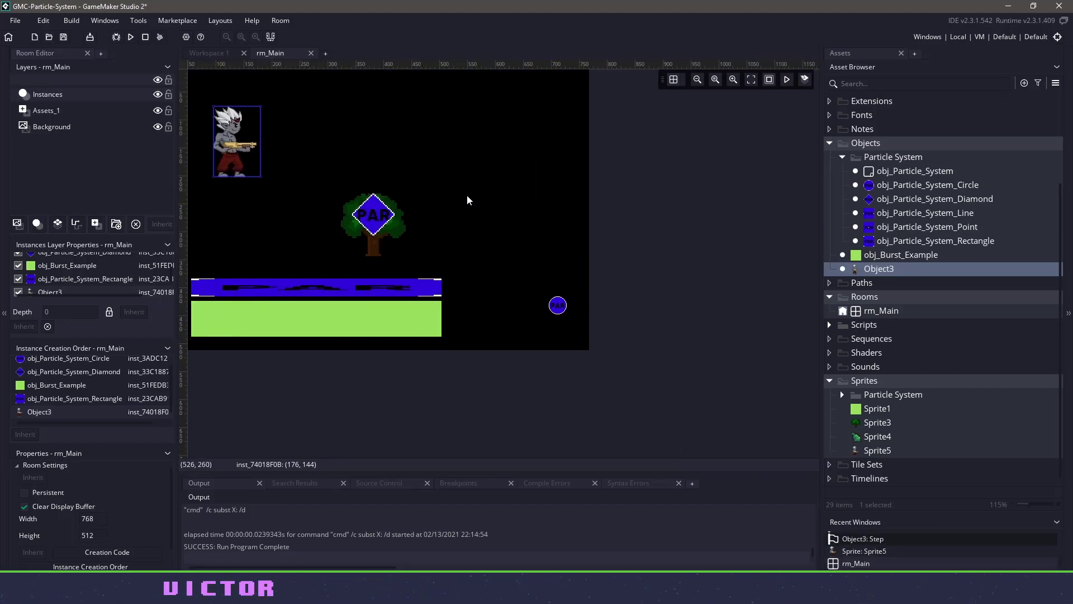
# Duplicate the circle particle emitter and place the copy beside the character's head at (192, 80).
pyautogui.moveTo(376, 144); pyautogui.dragTo(440, 247, button='middle')
pyautogui.hotkey('ctrl', 'c')
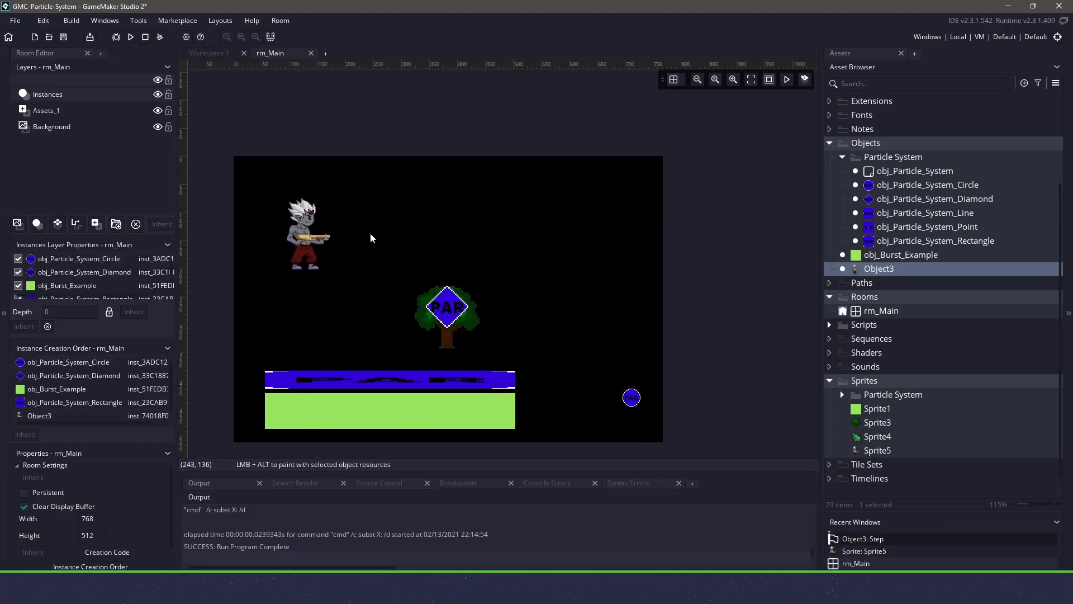
pyautogui.hotkey('ctrl', 'v')
pyautogui.moveTo(643, 411); pyautogui.dragTo(356, 219)
# Set the _name variable of the duplicated circle emitter to "ps_shot".
pyautogui.doubleClick(349, 212)
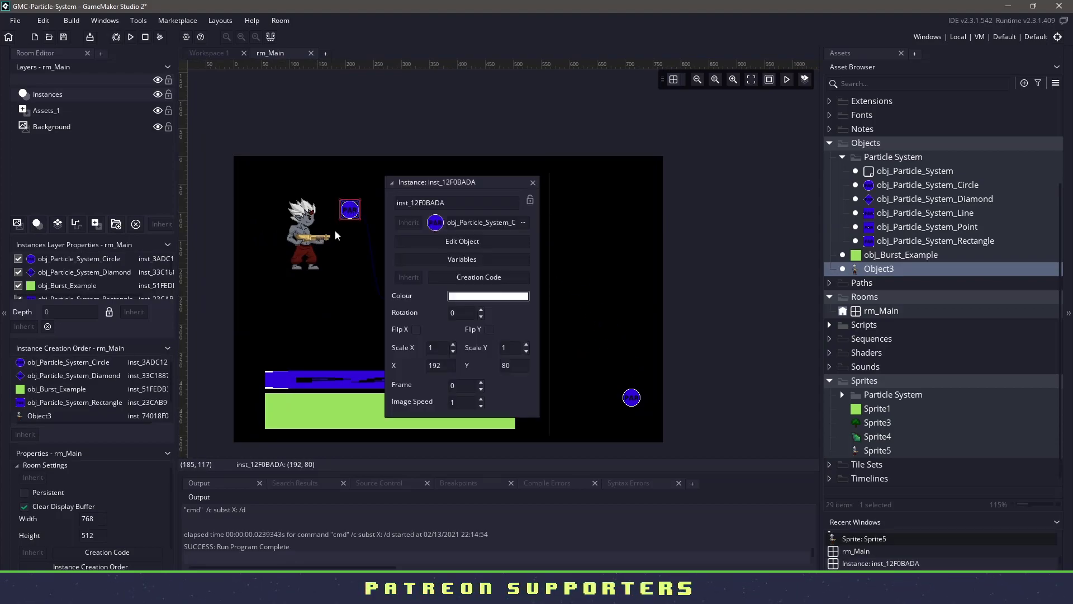
pyautogui.click(457, 257)
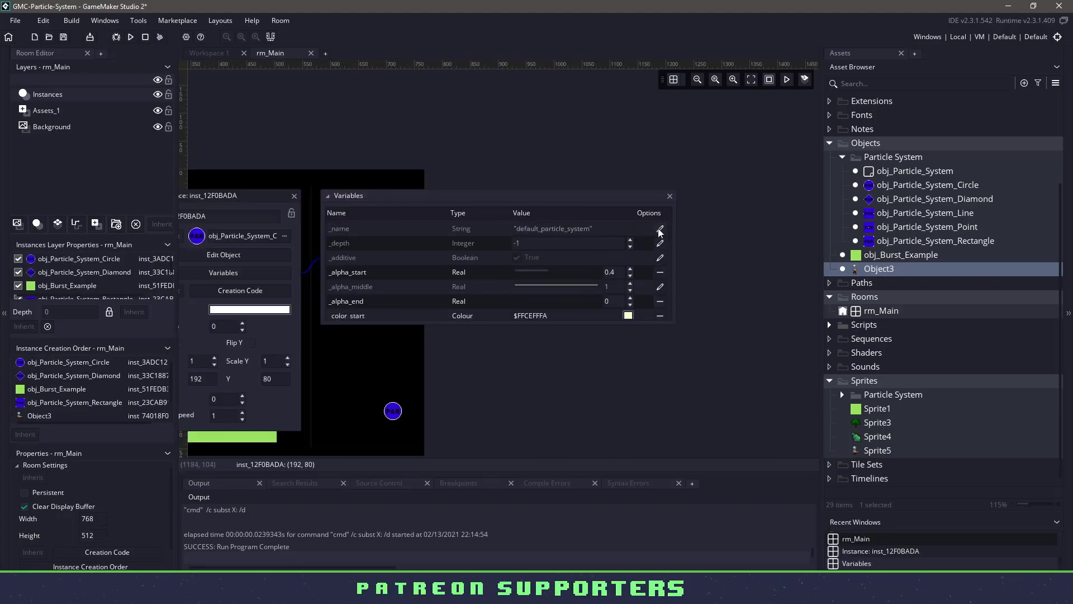
pyautogui.doubleClick(551, 227)
pyautogui.write('ps')
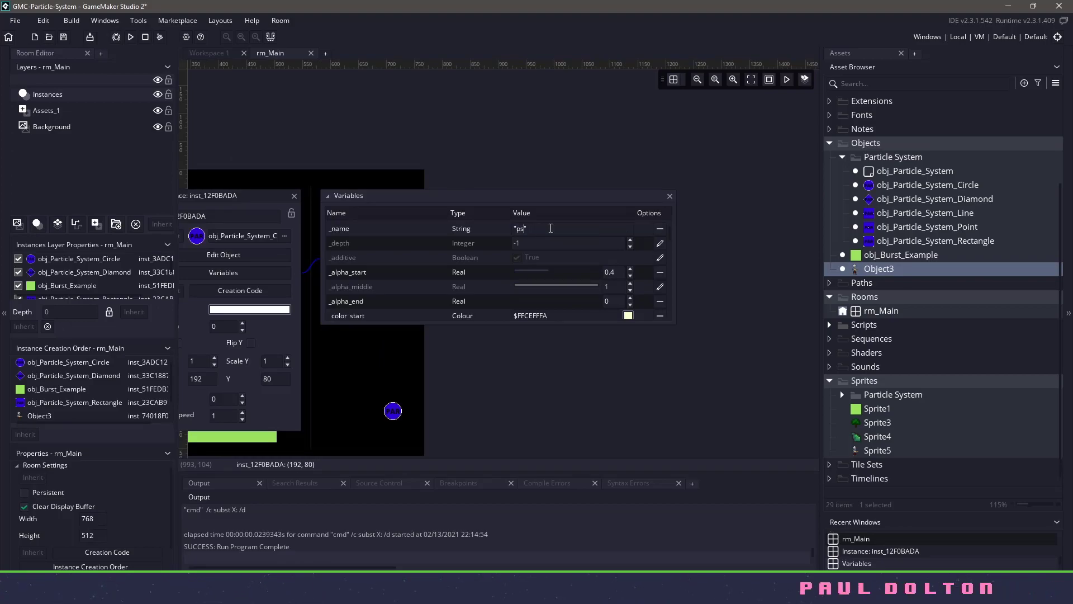
pyautogui.write('_hot')
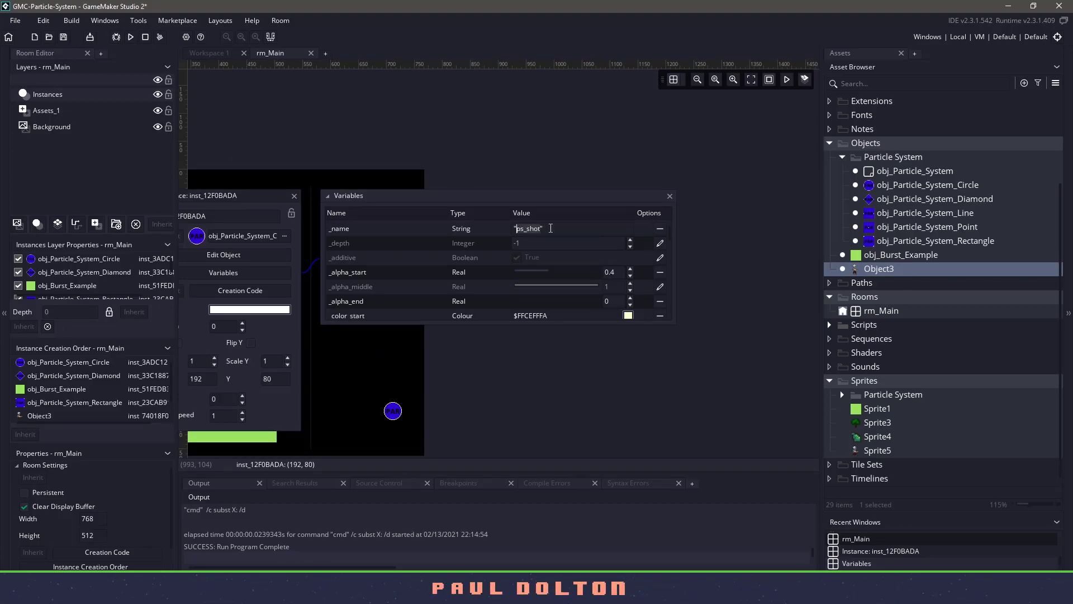
# Override the duplicated emitter's _stream_particles variable and close the instance properties.
pyautogui.scroll(-8, 561, 269)
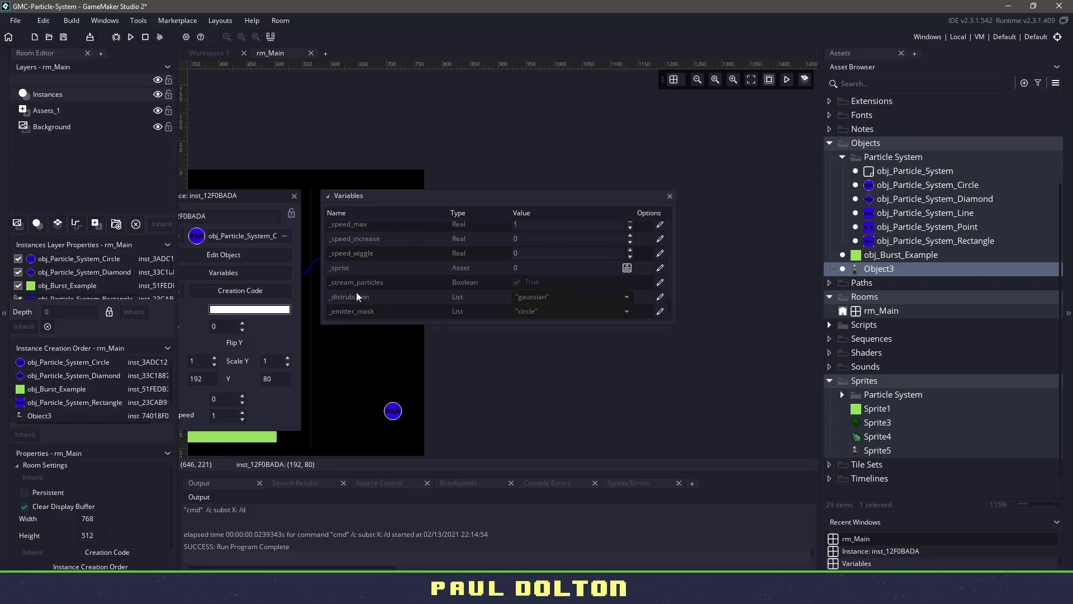
pyautogui.click(660, 282)
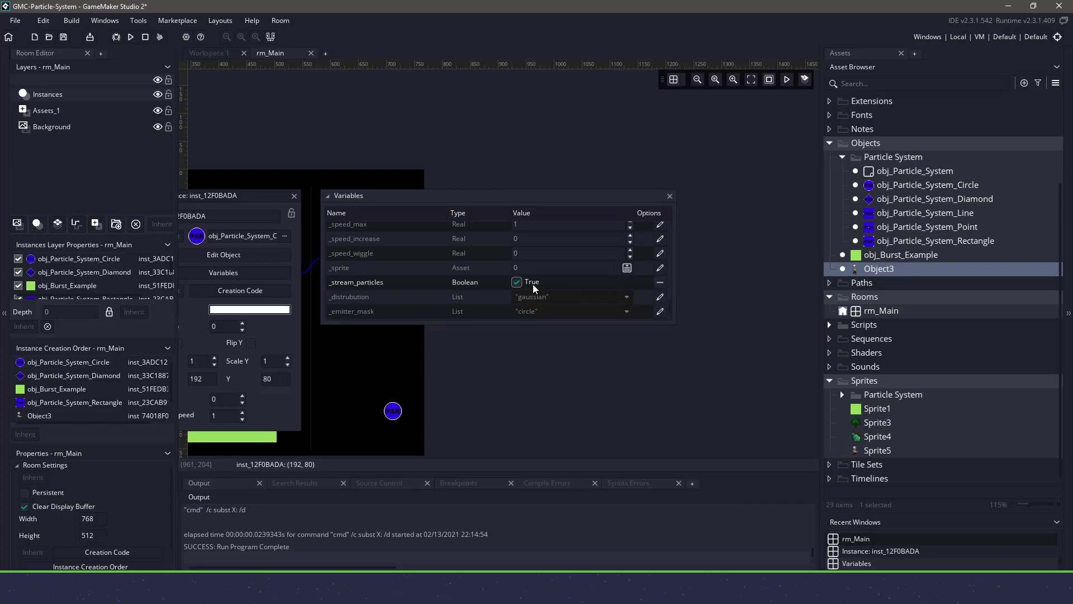
pyautogui.click(294, 196)
pyautogui.moveTo(309, 267); pyautogui.dragTo(681, 267, button='middle')
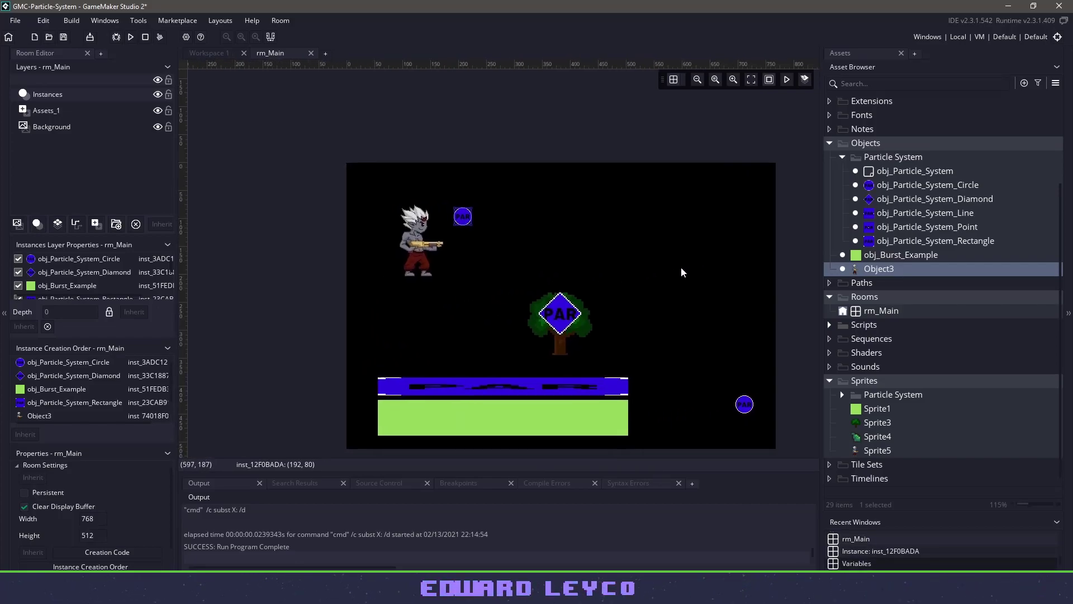
# Open Object3's Step event code on its own and add var instance = ps_find("ps_shot"); below no_shot = true;.
pyautogui.doubleClick(414, 243)
pyautogui.click(558, 247)
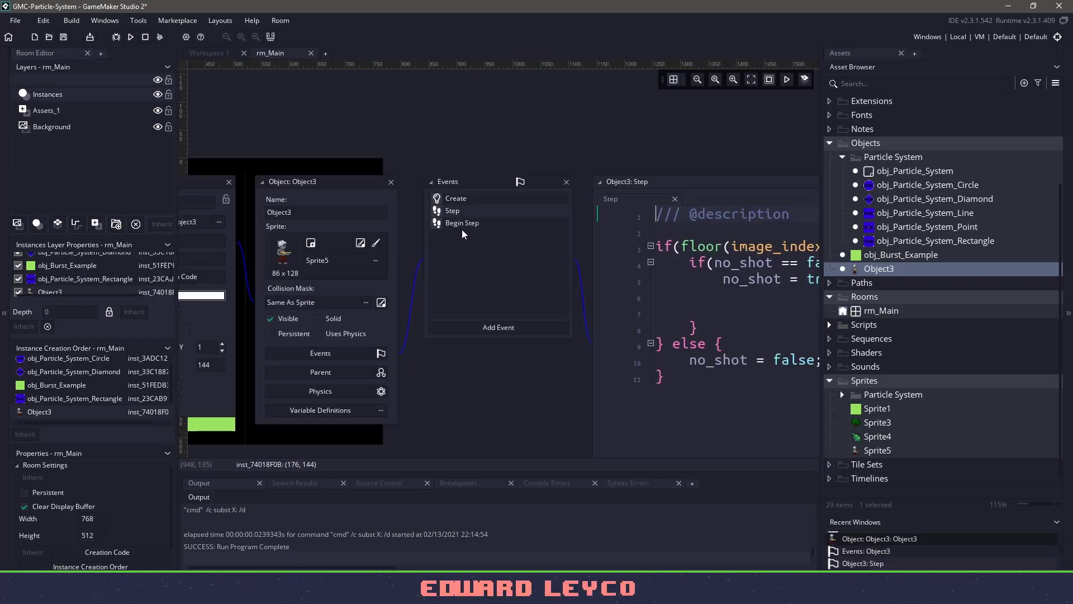
pyautogui.click(725, 311)
pyautogui.moveTo(737, 309); pyautogui.dragTo(515, 304, button='middle')
pyautogui.moveTo(713, 307); pyautogui.dragTo(549, 322, button='middle')
pyautogui.click(691, 192)
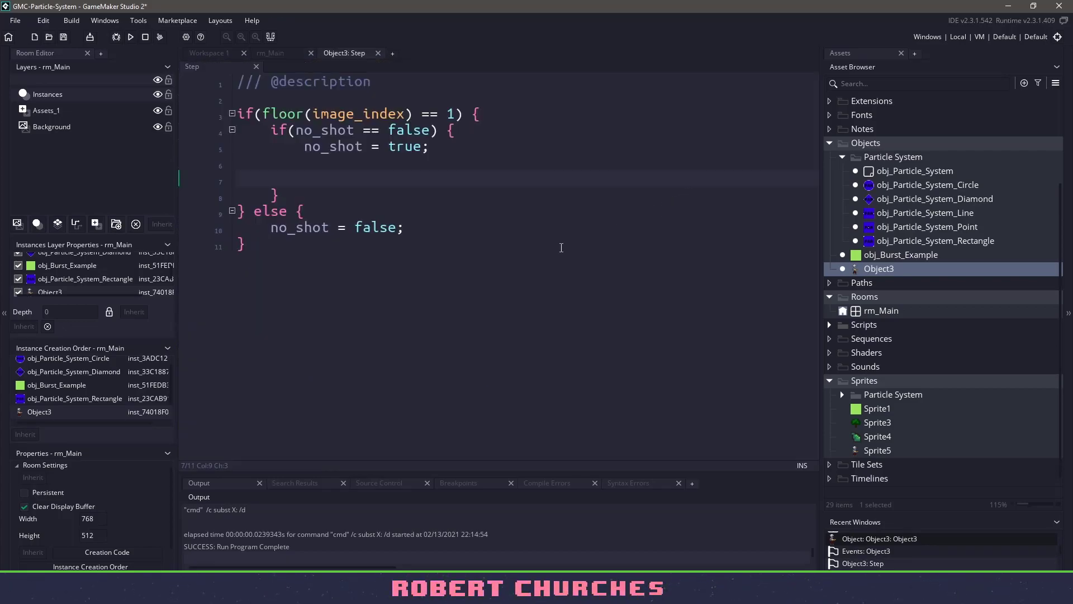
pyautogui.write('var insta')
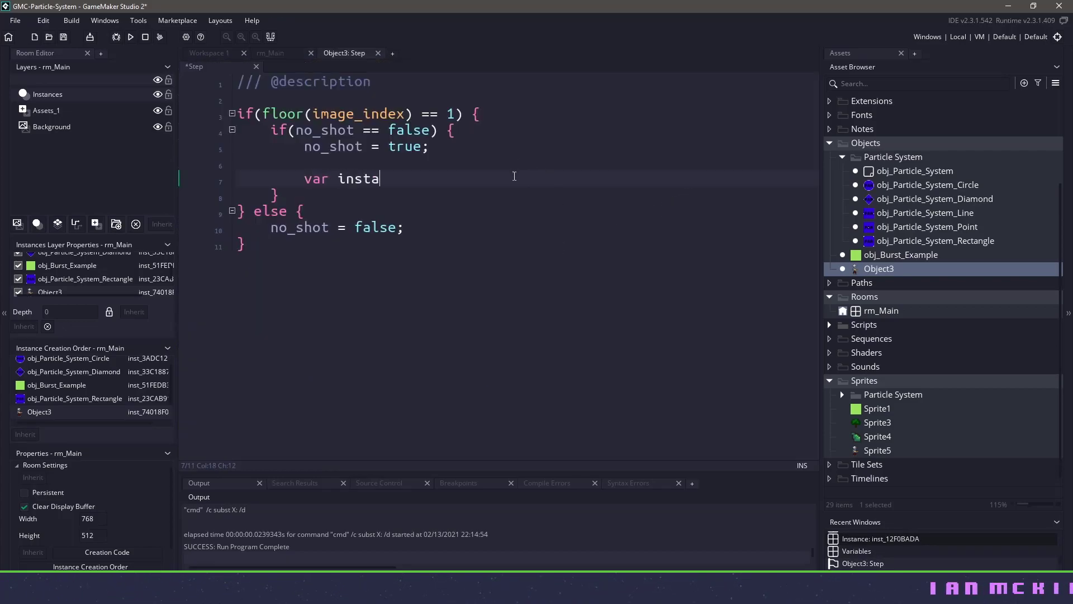
pyautogui.write('nce = ps_find("ps_shot")')
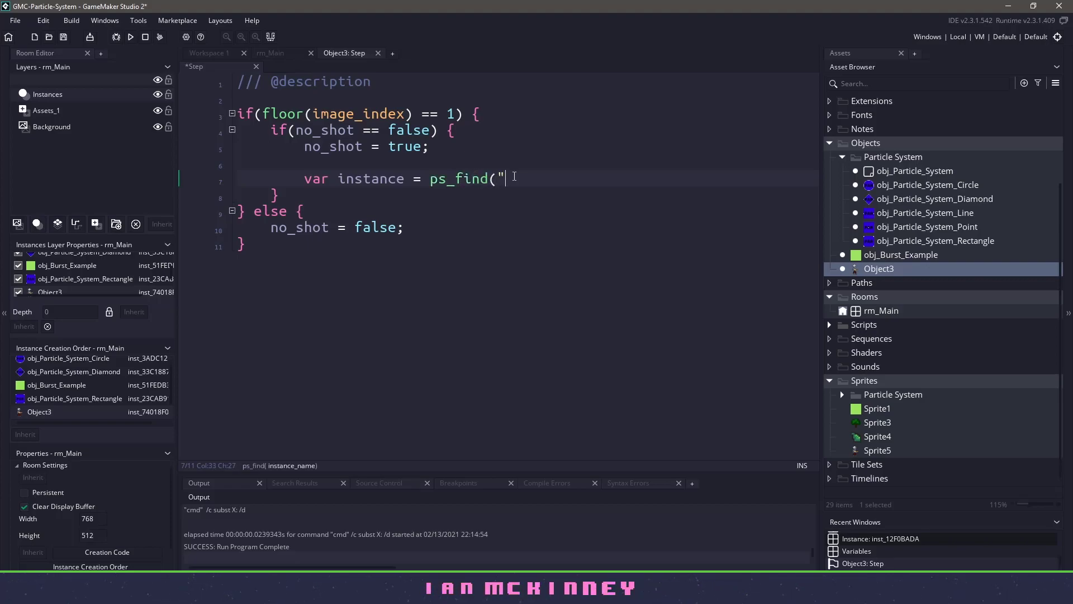
pyautogui.write(';')
pyautogui.press('Return')
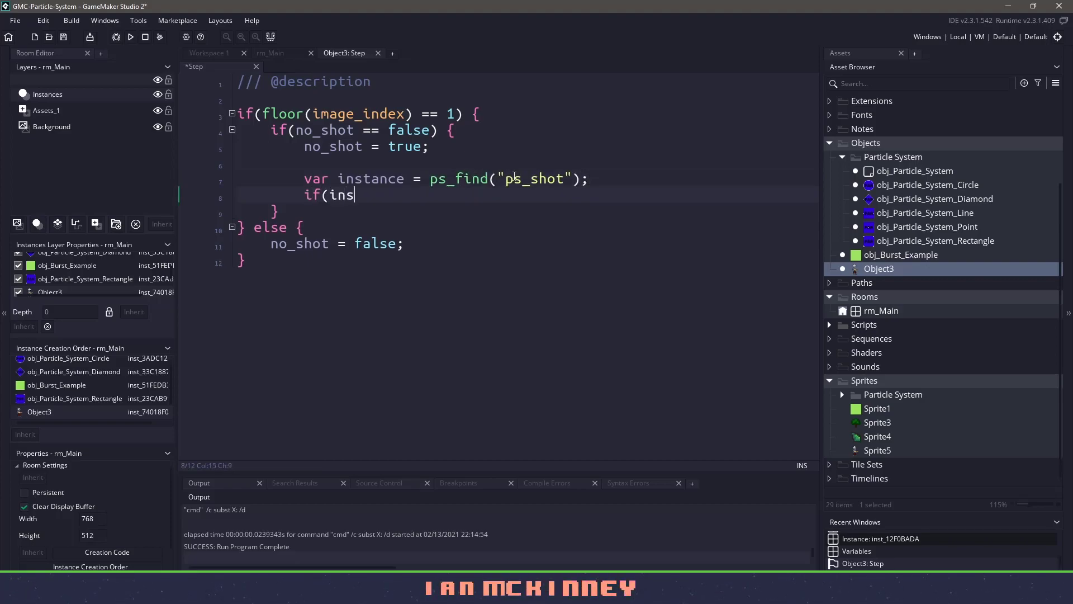
# Add an empty if(instance != noone) { } block below the ps_find line.
pyautogui.write('if(instance != ')
pyautogui.write('nooin')
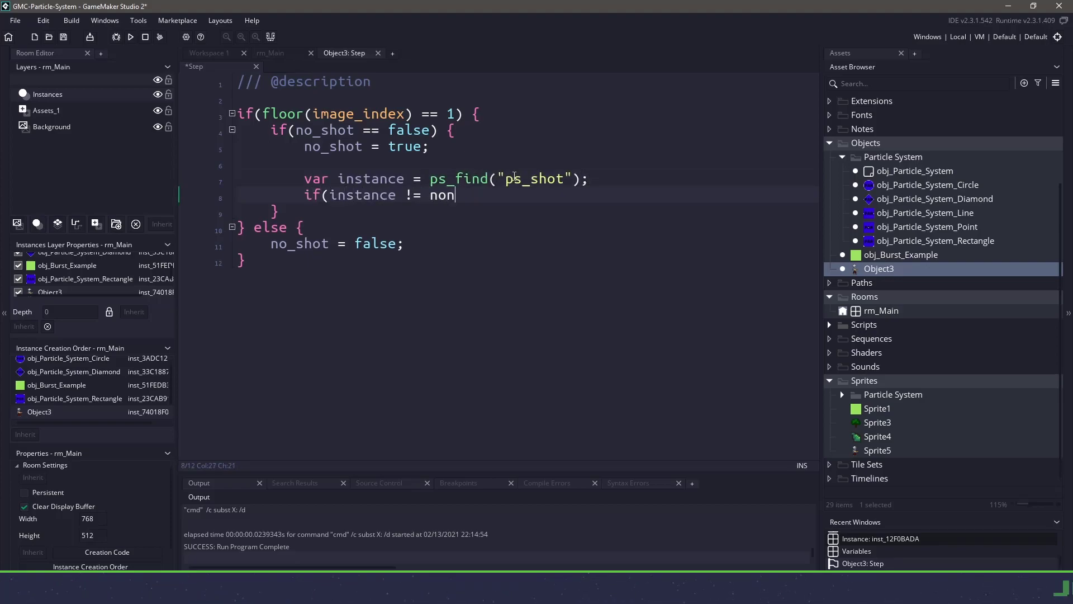
pyautogui.press('BackSpace')
pyautogui.write('oin')
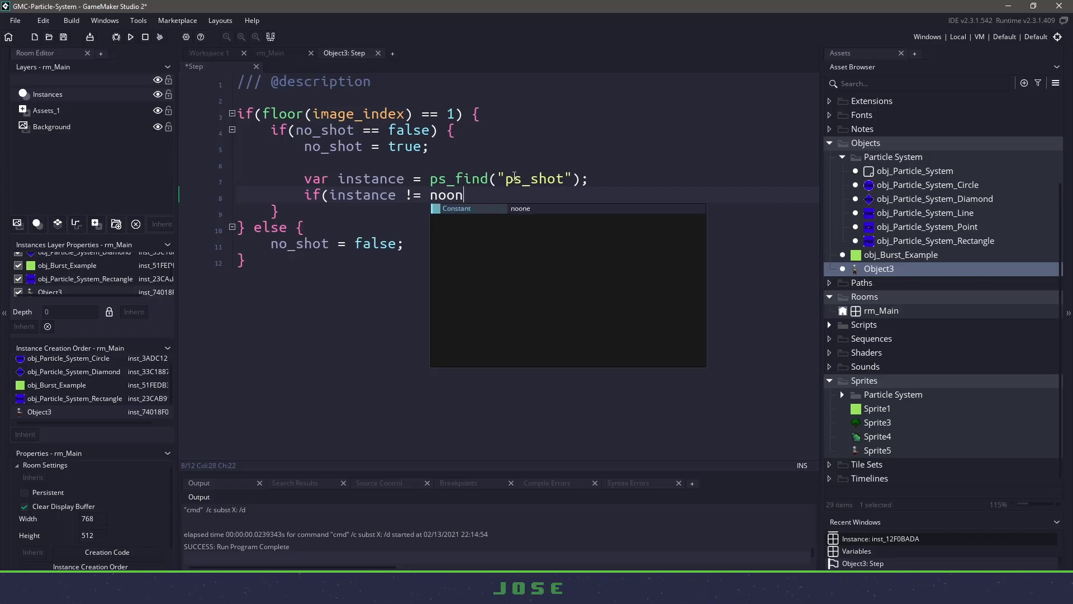
pyautogui.write('ne) {')
pyautogui.press('Return')
pyautogui.write('}')
pyautogui.hotkey('ctrl', 'Right')
pyautogui.hotkey('ctrl', 'shift', 'Right')
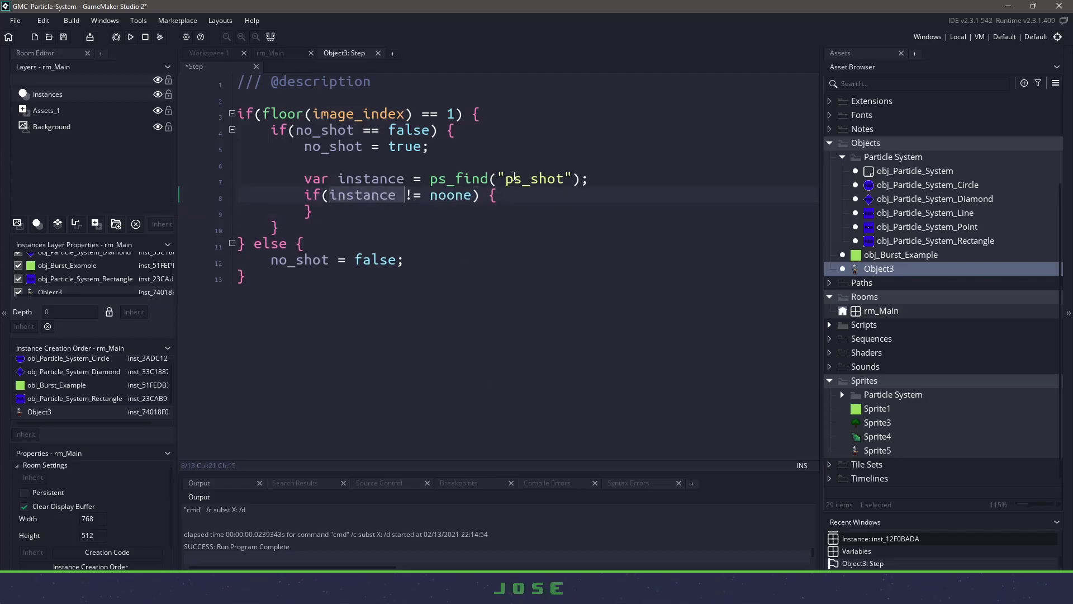
pyautogui.press('End')
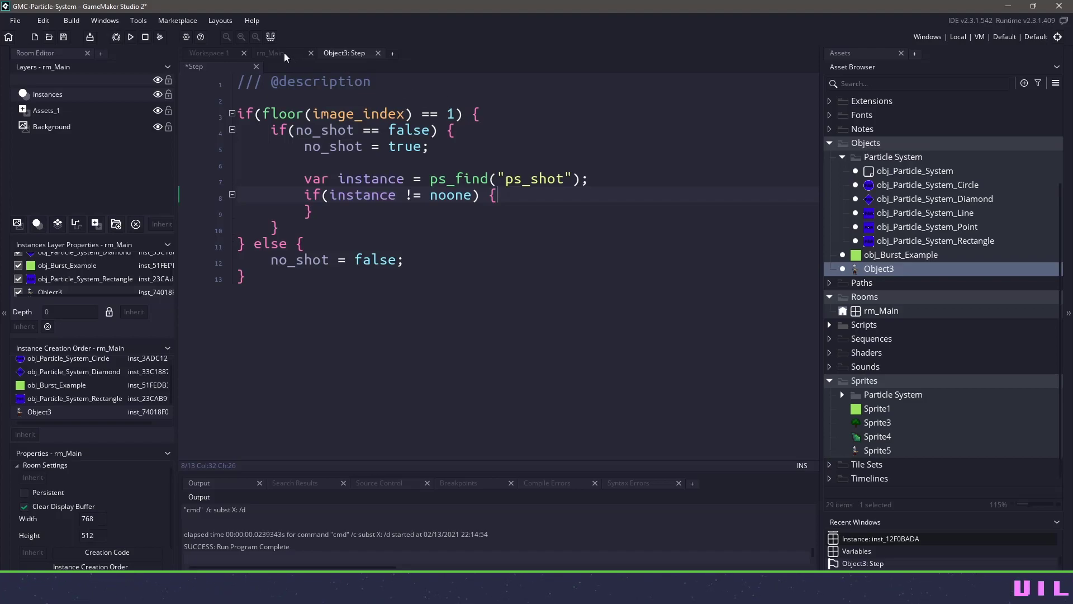
# Examine how Object3's Begin Step event sets the character's x and y, and return to the Step code.
pyautogui.click(284, 53)
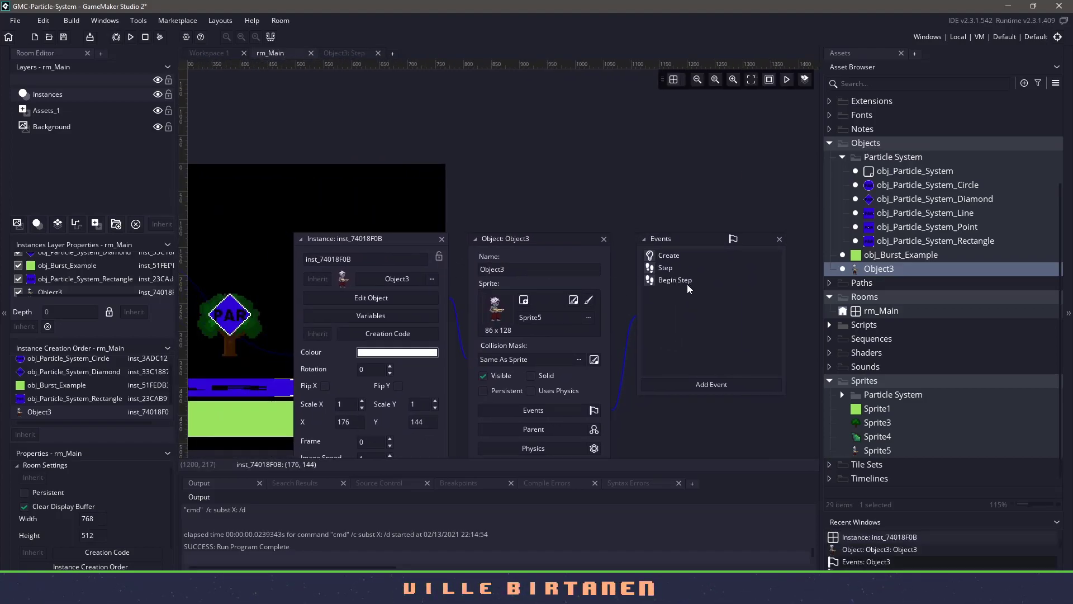
pyautogui.click(686, 282)
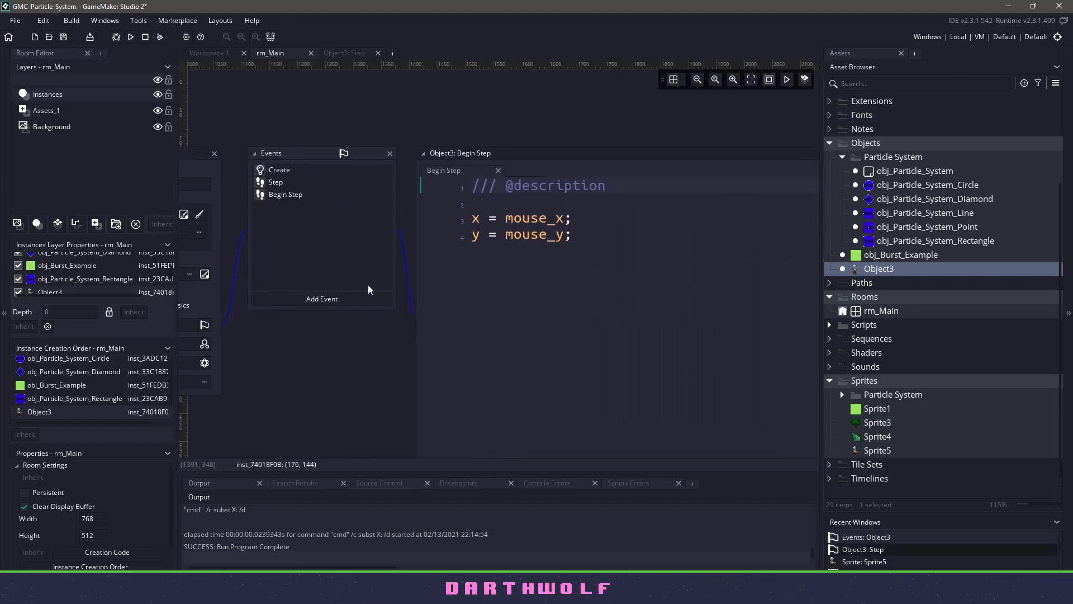
pyautogui.moveTo(313, 356); pyautogui.dragTo(442, 365, button='middle')
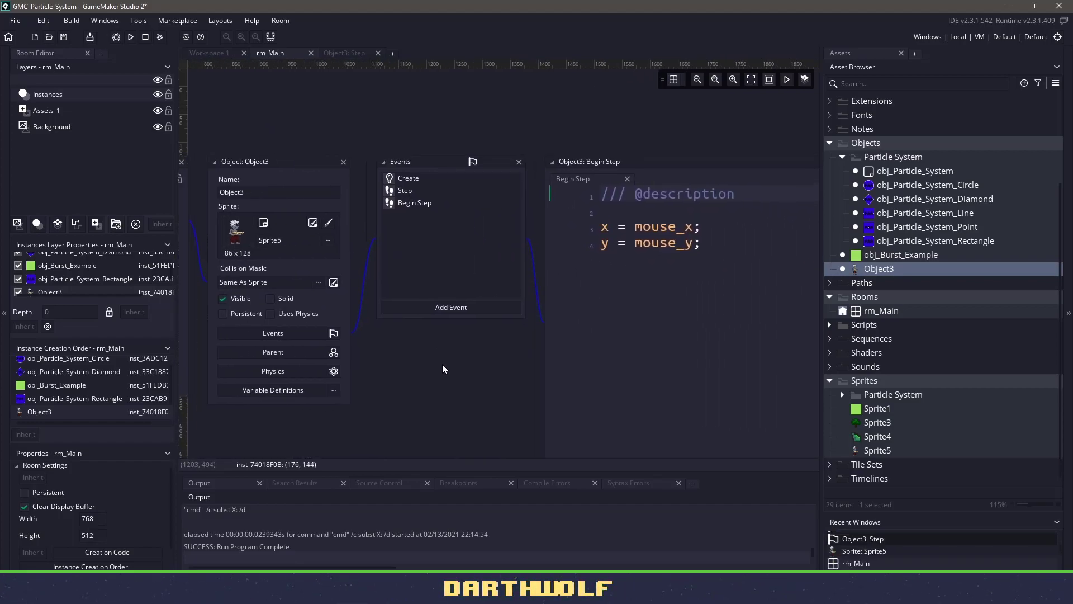
pyautogui.click(325, 53)
# Add instance.update_position(x, y); inside the if(instance != noone) block.
pyautogui.press('Return')
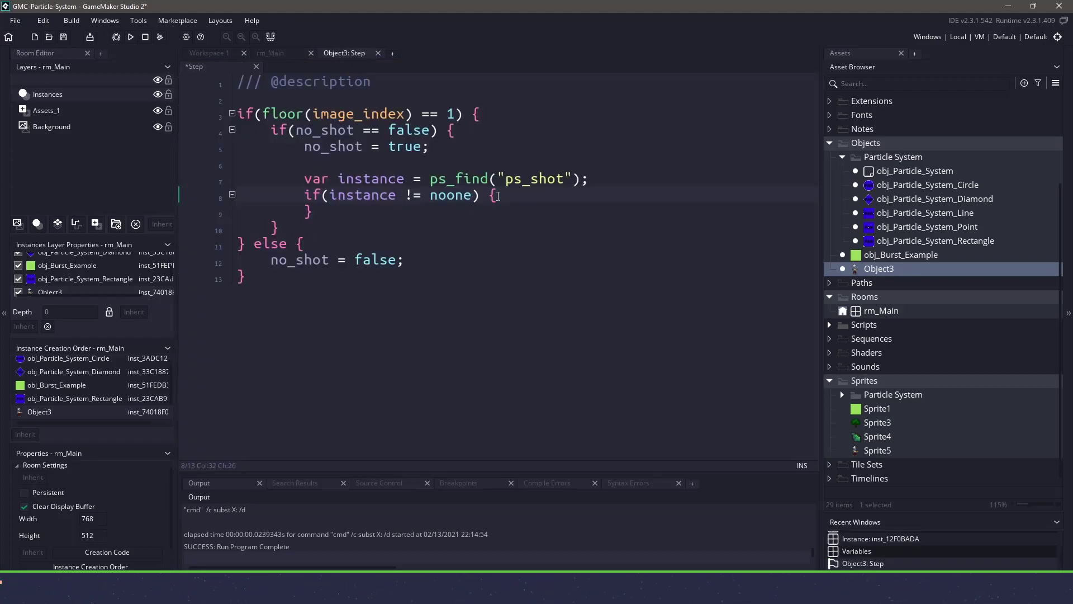
pyautogui.write('instance.')
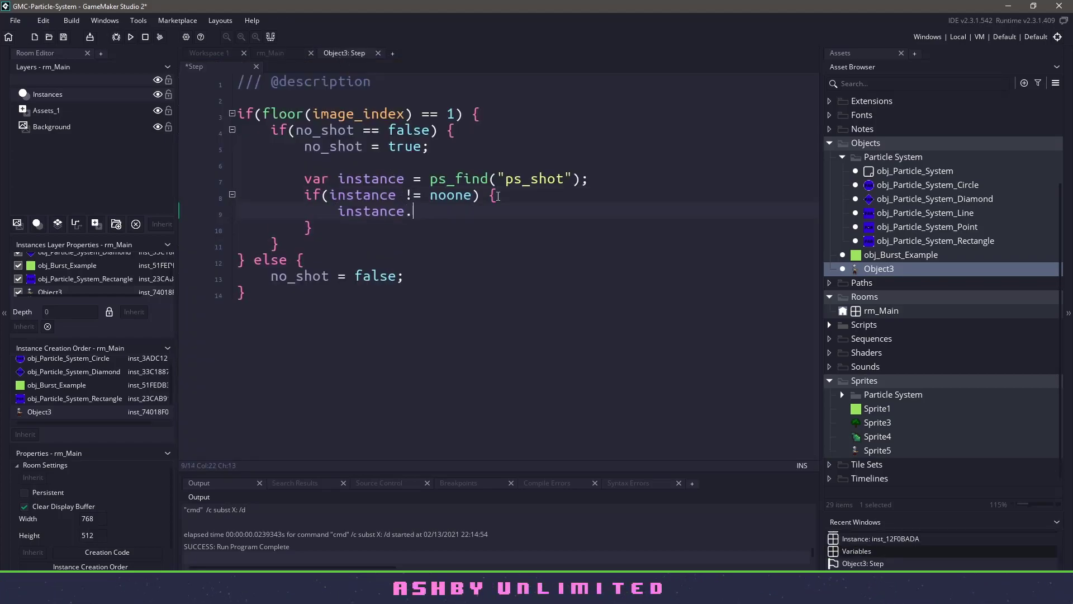
pyautogui.write('upda')
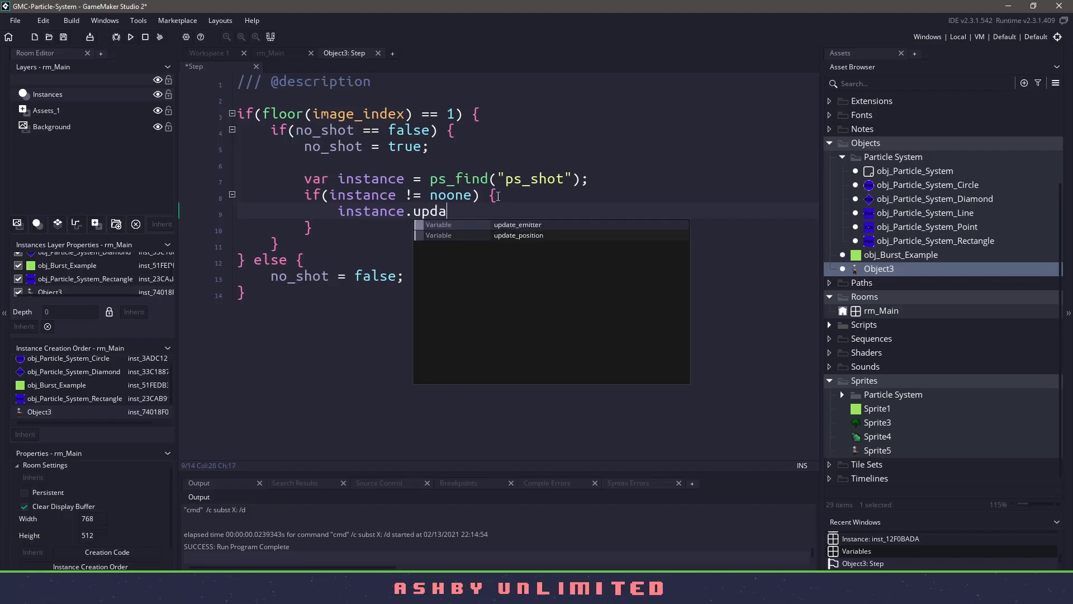
pyautogui.write('te_position(x')
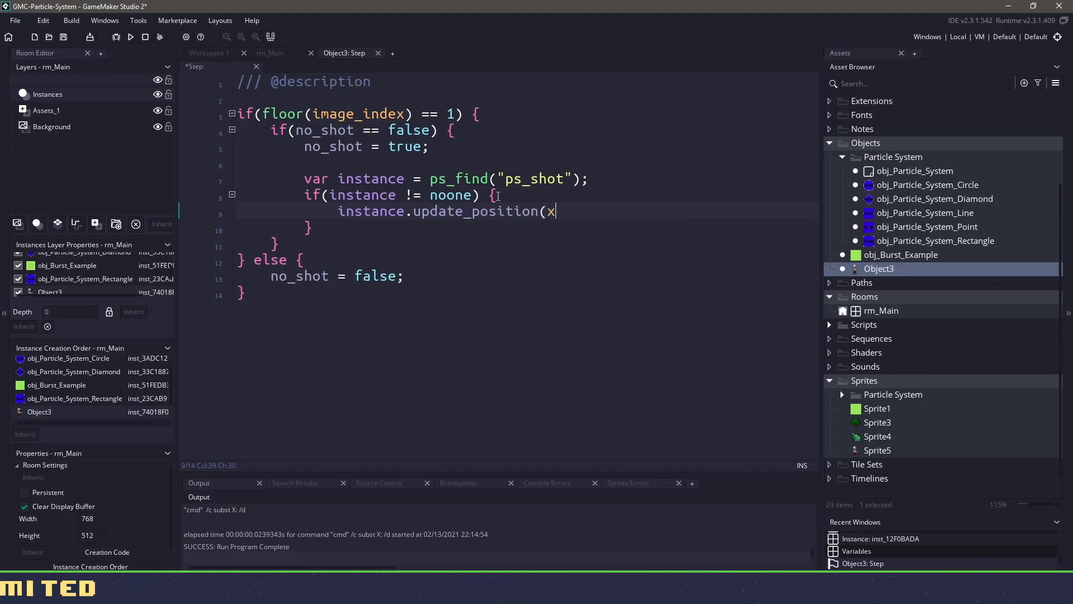
pyautogui.write(', y);')
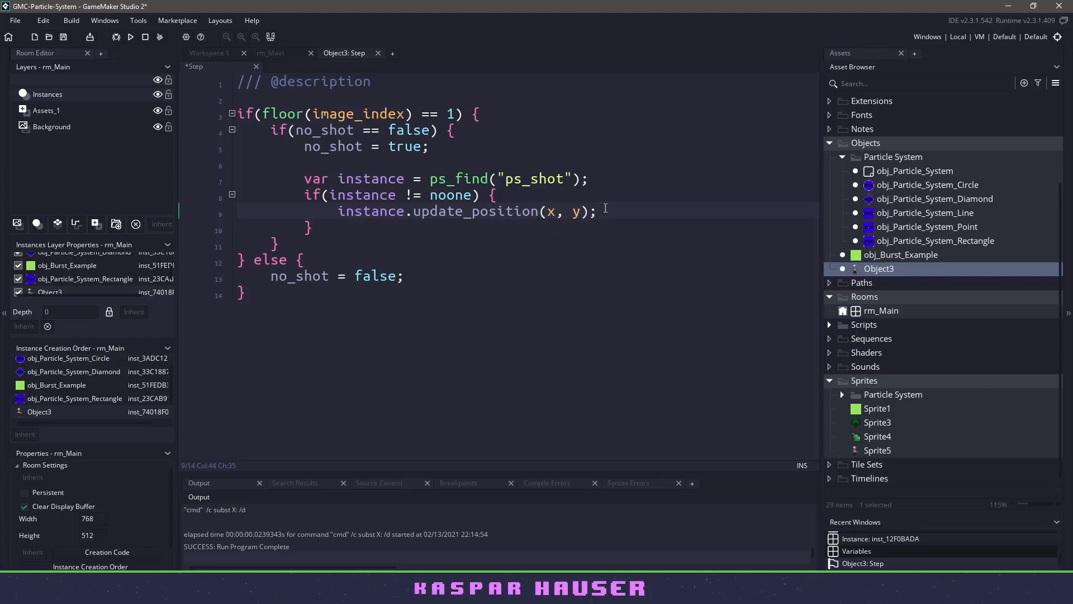
# Add instance.burst(); below the update_position line, then run the game to test the gun-shot burst and close it.
pyautogui.press('Home')
pyautogui.hotkey('ctrl', 'shift', 'Right')
pyautogui.press('Return')
pyautogui.write('instance.bur')
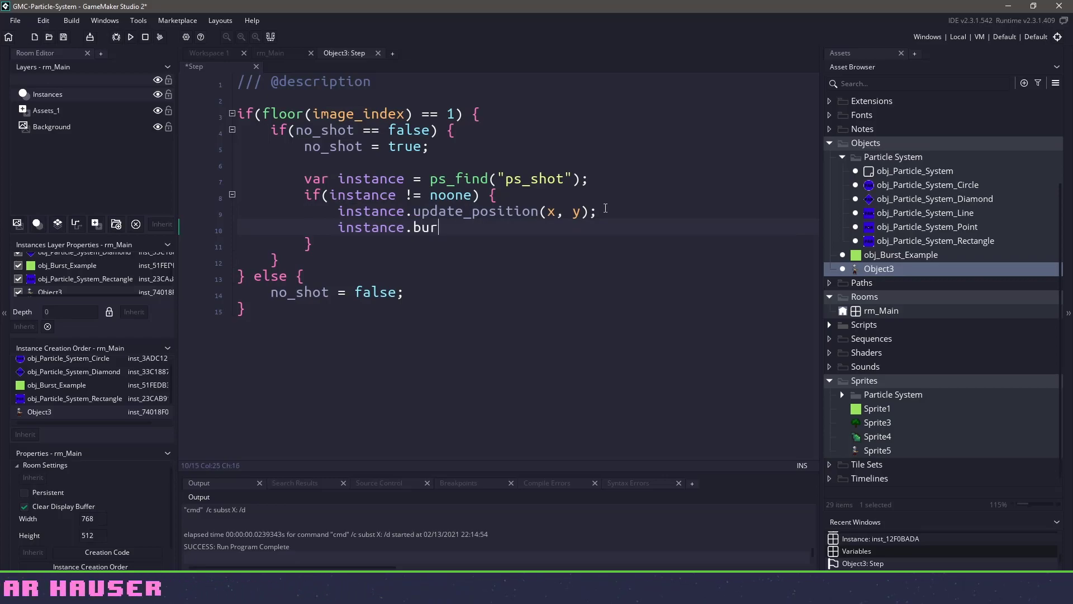
pyautogui.write('st();')
pyautogui.press('F5')
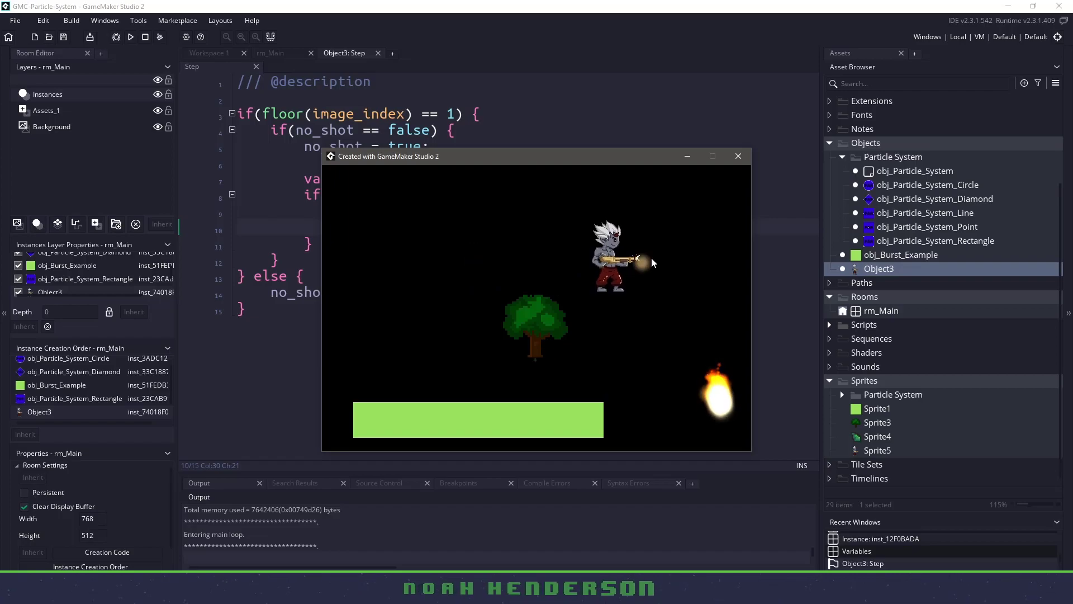
pyautogui.click(739, 156)
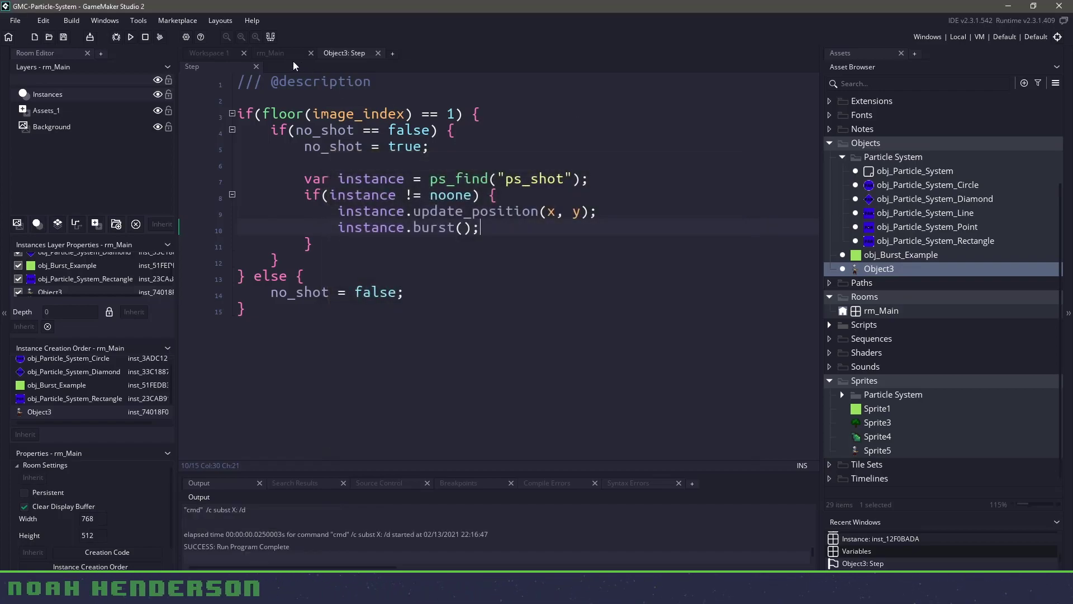
# Close Object3's Step code and open the variables of the circle particle emitter beside the character in rm_Main.
pyautogui.middleClick(337, 54)
pyautogui.moveTo(371, 115); pyautogui.dragTo(541, 106, button='middle')
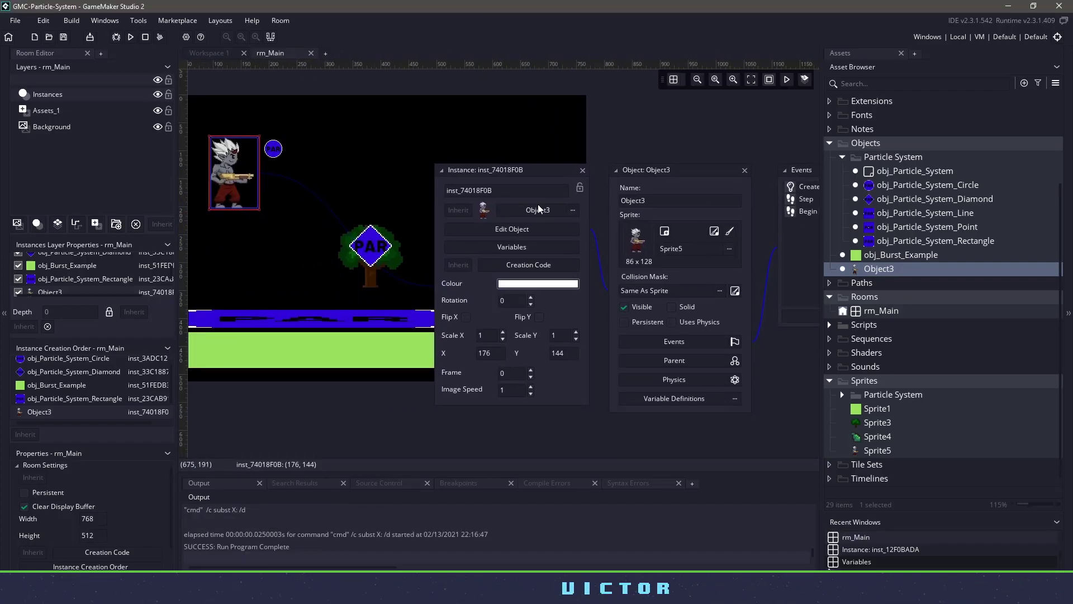
pyautogui.click(581, 170)
pyautogui.click(581, 170)
pyautogui.doubleClick(273, 149)
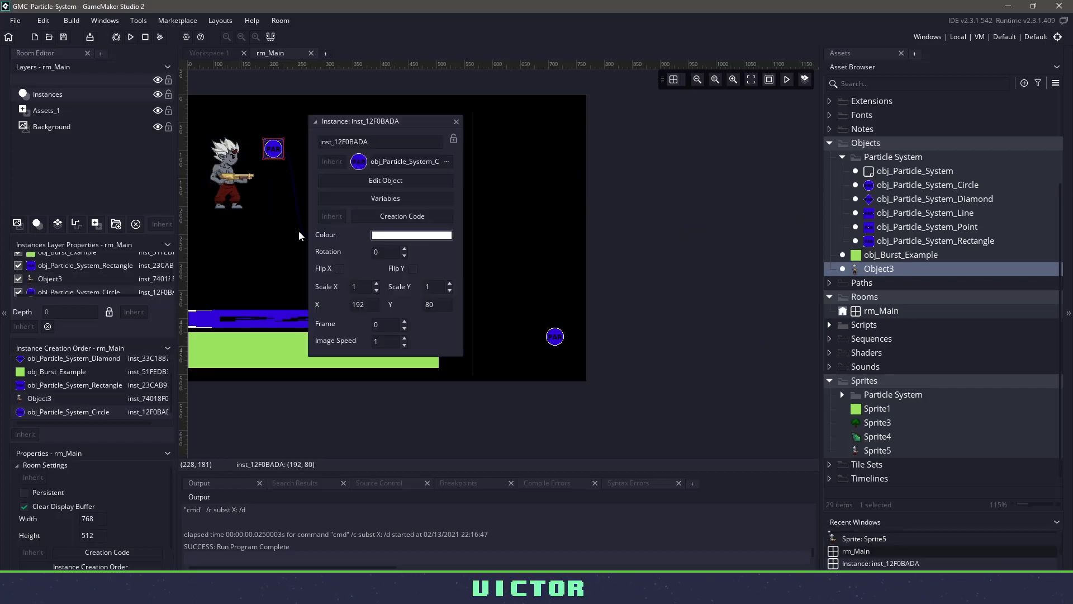
pyautogui.click(410, 203)
# Enlarge the circle emitter's variable list and set _particle_count to 64.
pyautogui.scroll(-5, 537, 279)
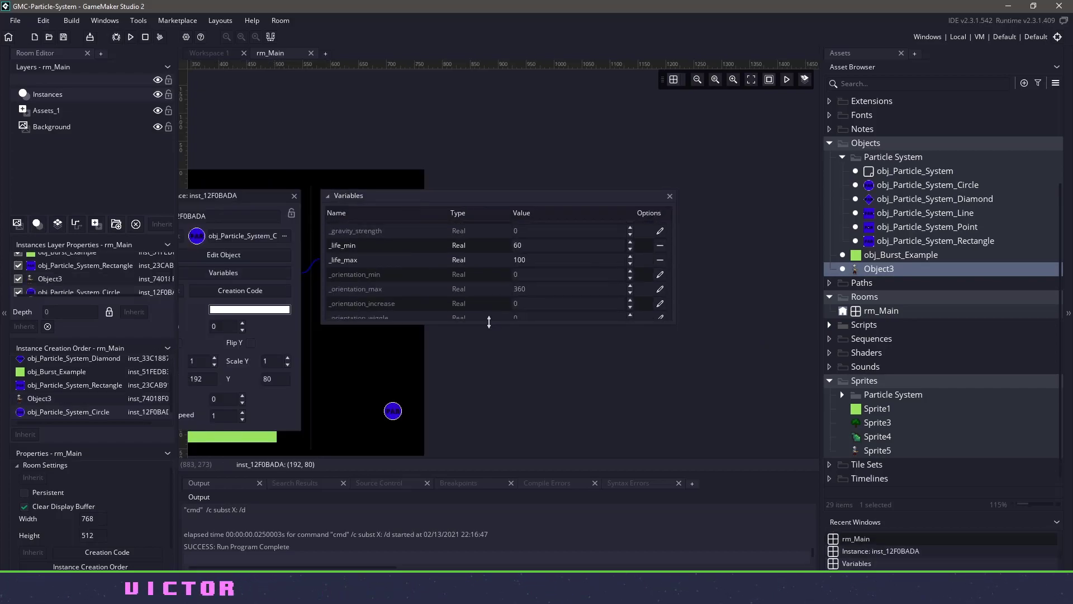
pyautogui.moveTo(489, 322); pyautogui.dragTo(486, 452)
pyautogui.scroll(-2, 512, 336)
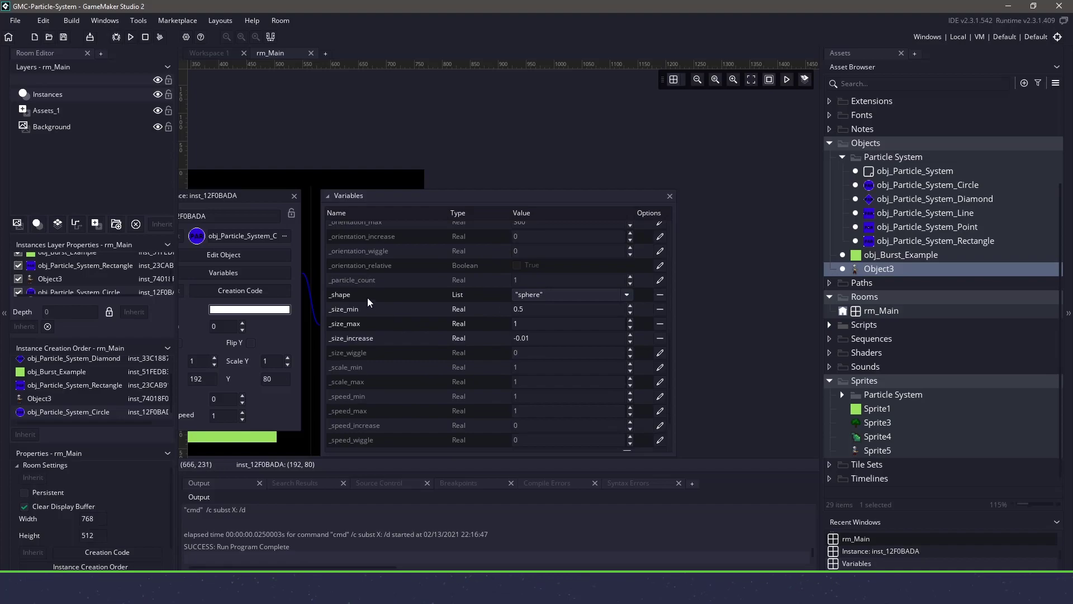
pyautogui.moveTo(526, 281); pyautogui.dragTo(396, 288)
pyautogui.write('64')
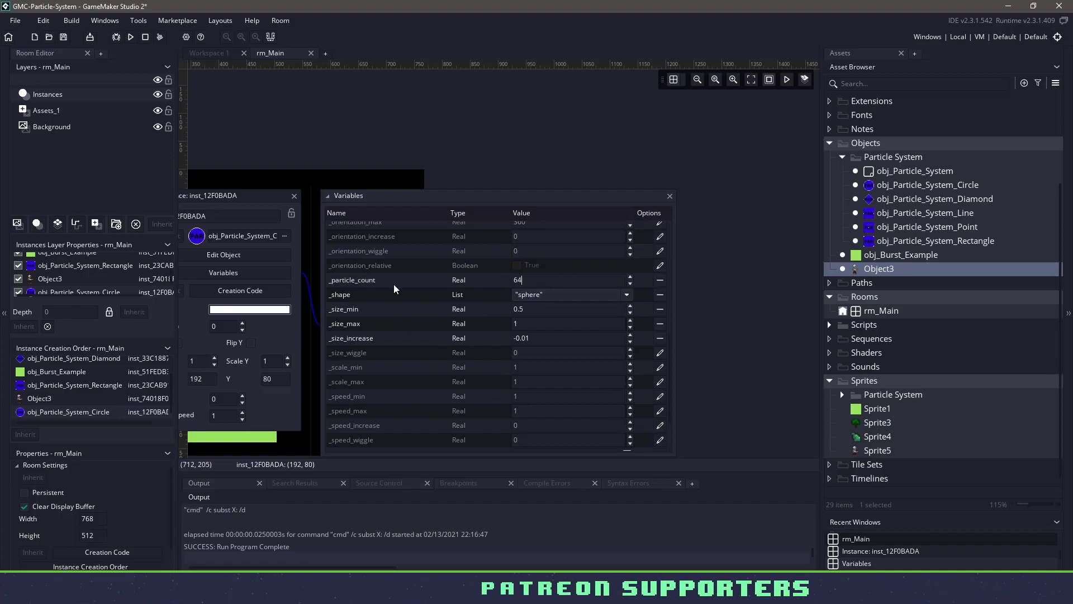
# Run the game and move the character around to test the gun-shot burst at different positions.
pyautogui.press('F5')
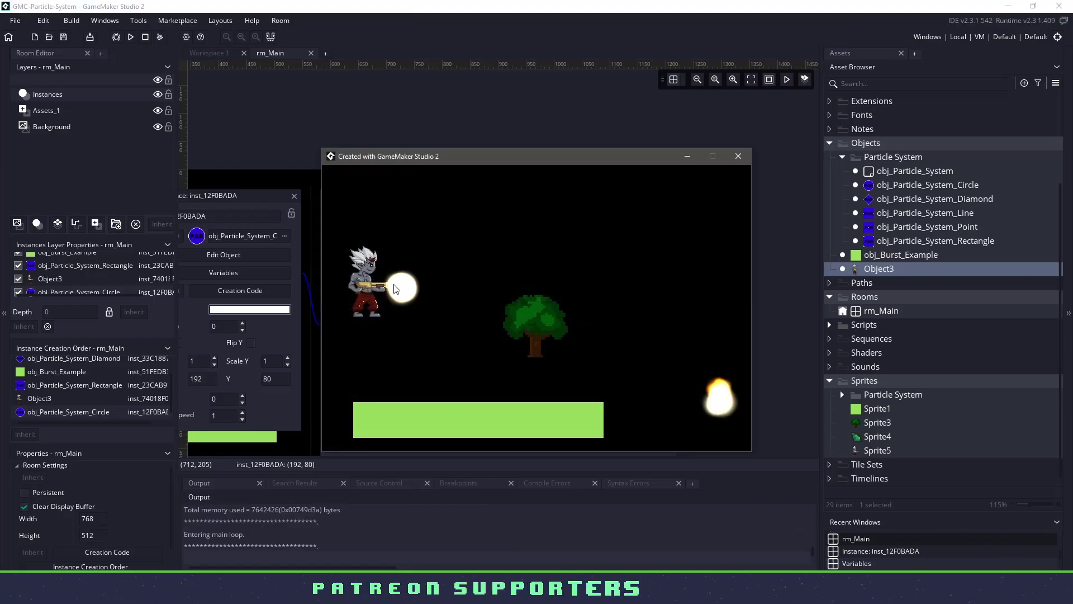
pyautogui.press('Right')
pyautogui.press('space')
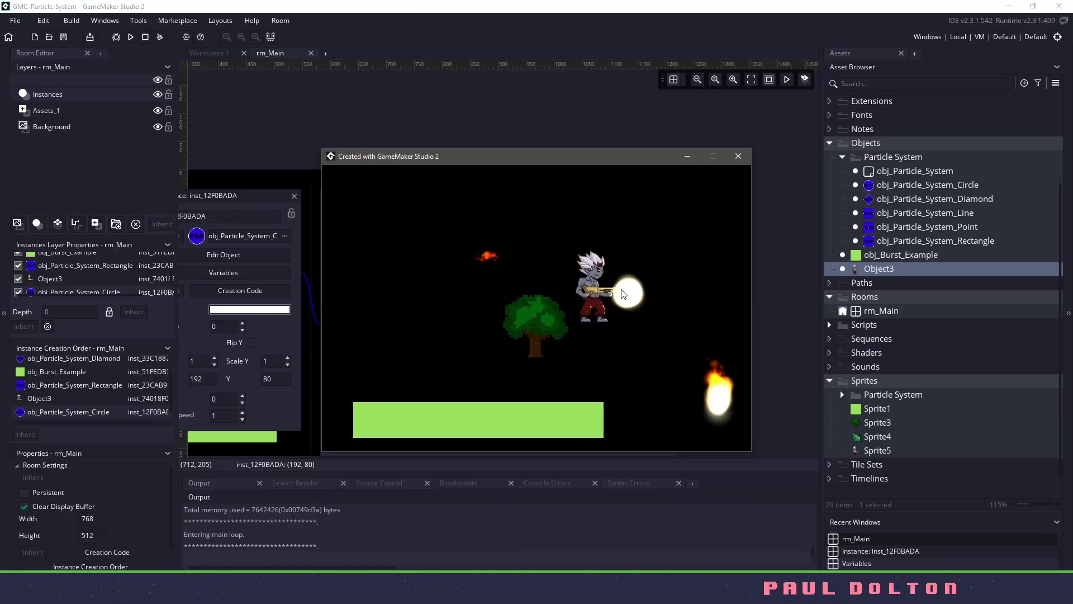
pyautogui.click(515, 299)
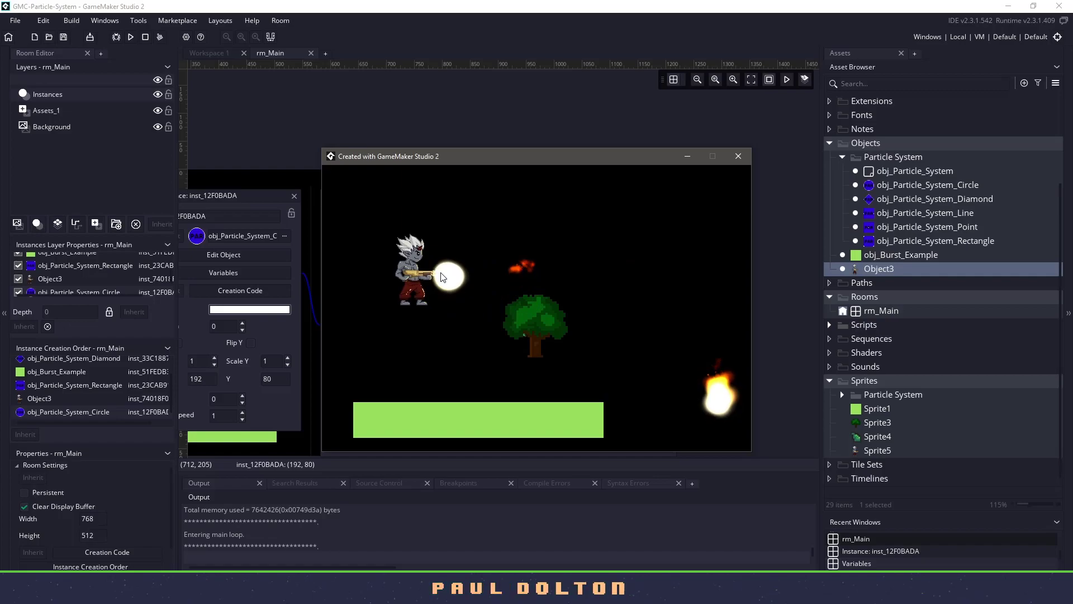